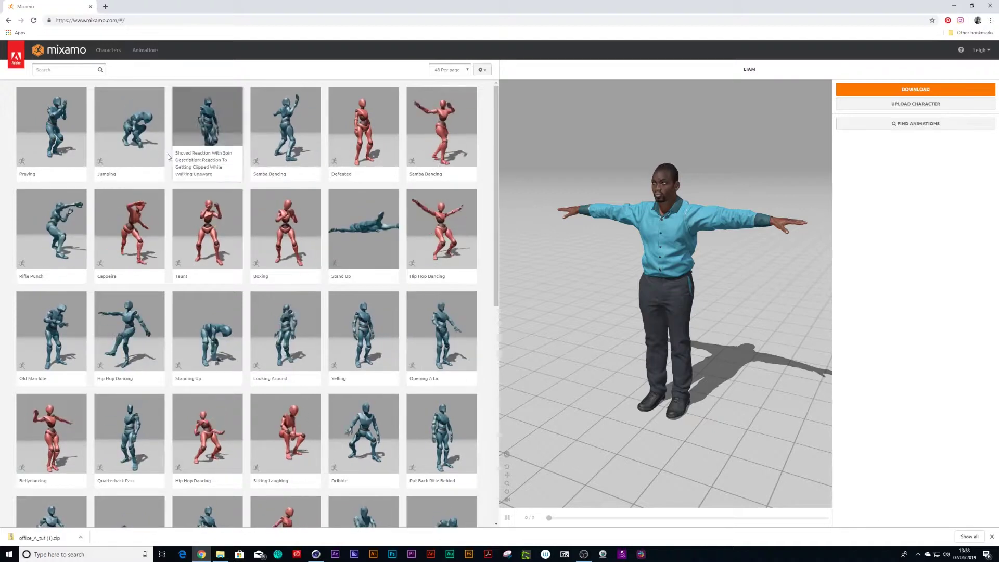
Switch Mixamo to the Characters library to list the available character models
left_click(109, 50)
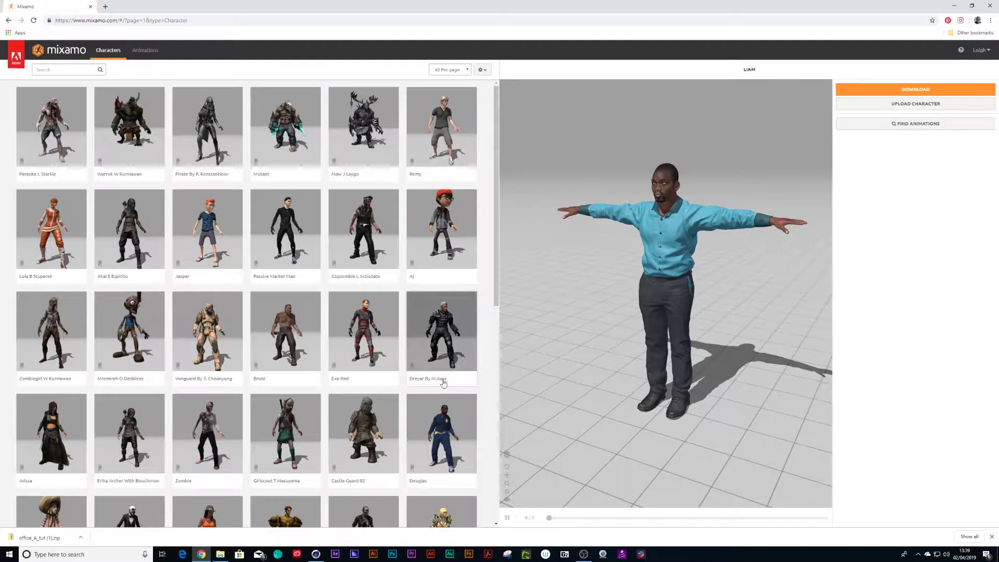
Replace Liam with the Douglas police-officer character and return to the Animations library
left_click(442, 445)
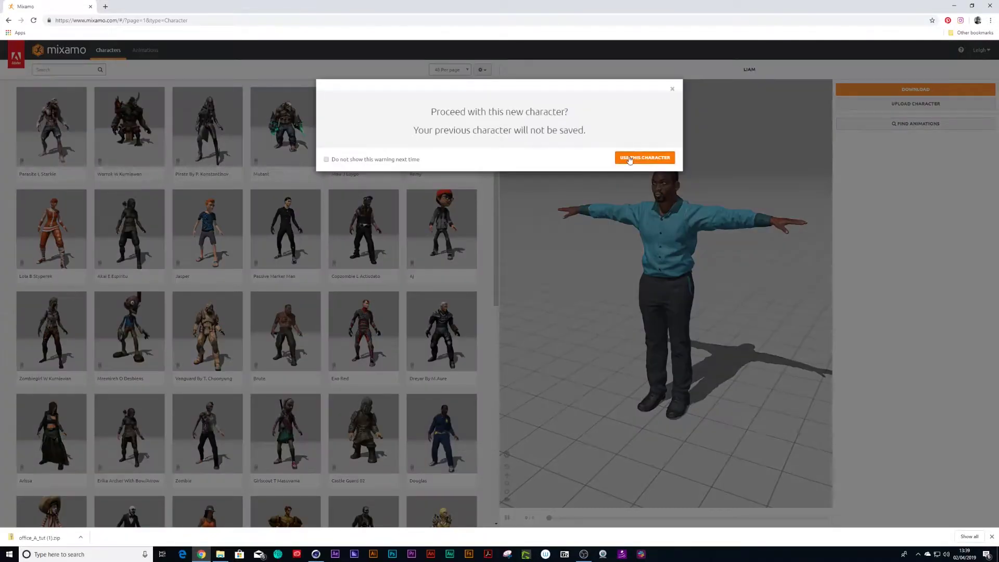
left_click(629, 158)
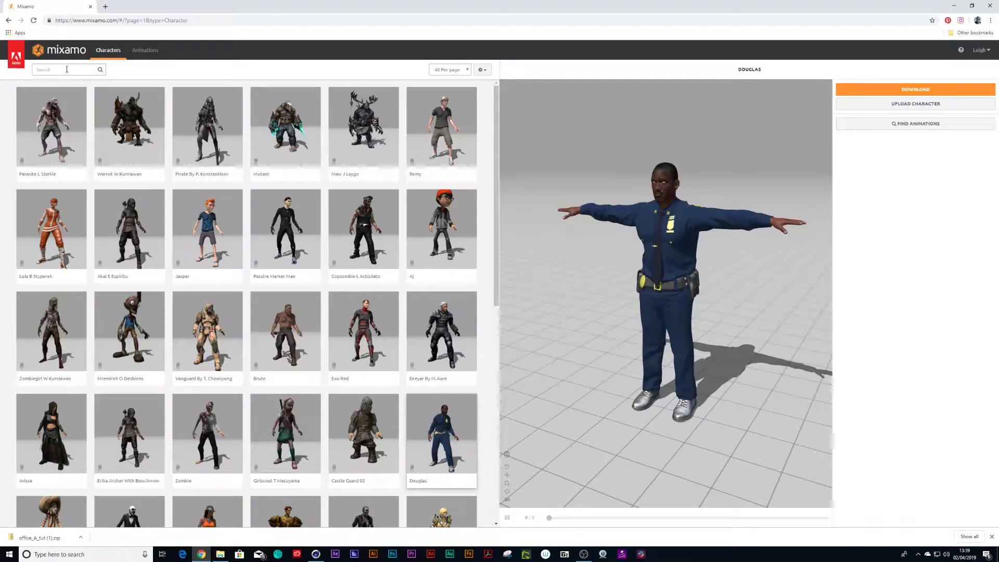
left_click(147, 52)
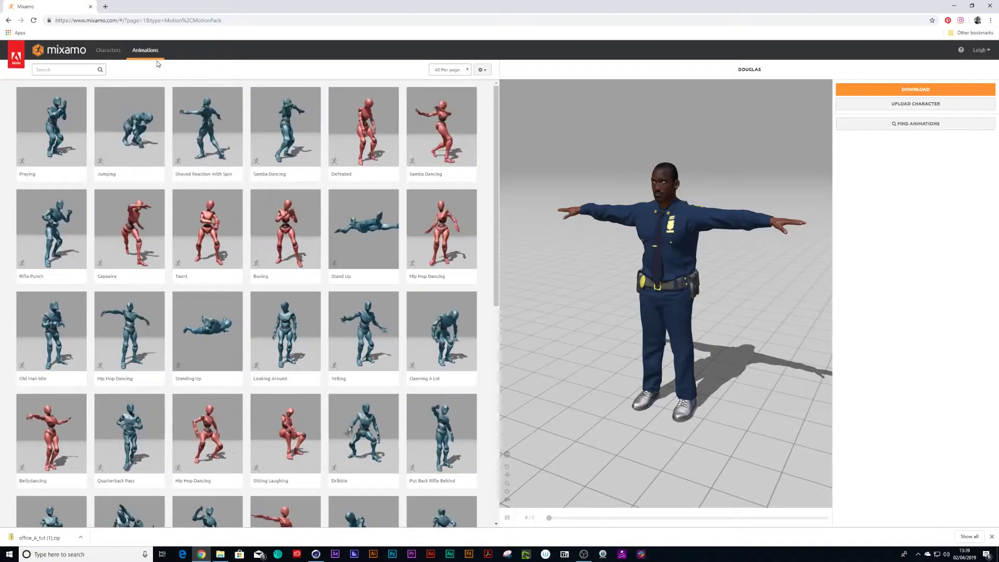
Search animations for 'talking' and apply the first Talking clip to Douglas
left_click(57, 69)
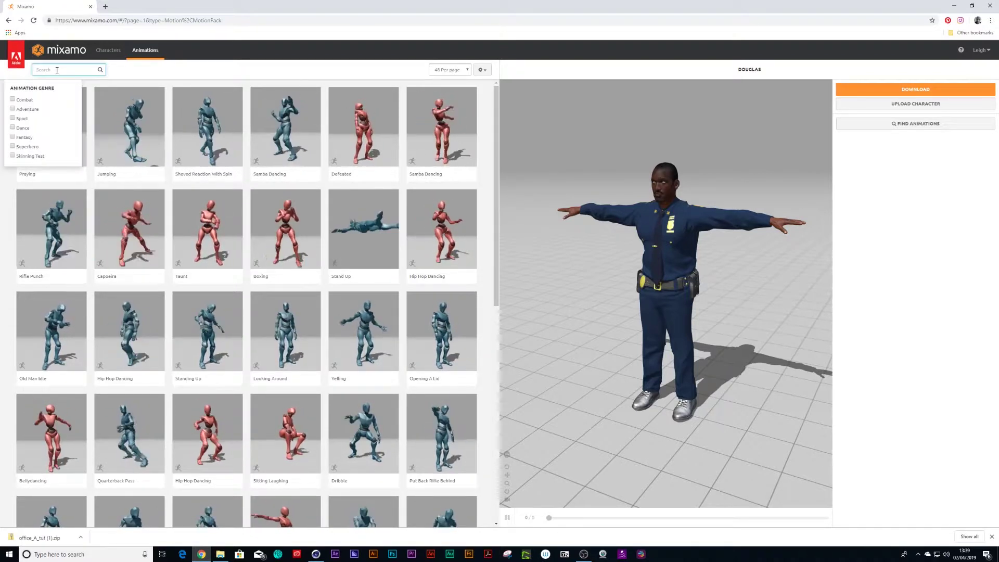
type("talking")
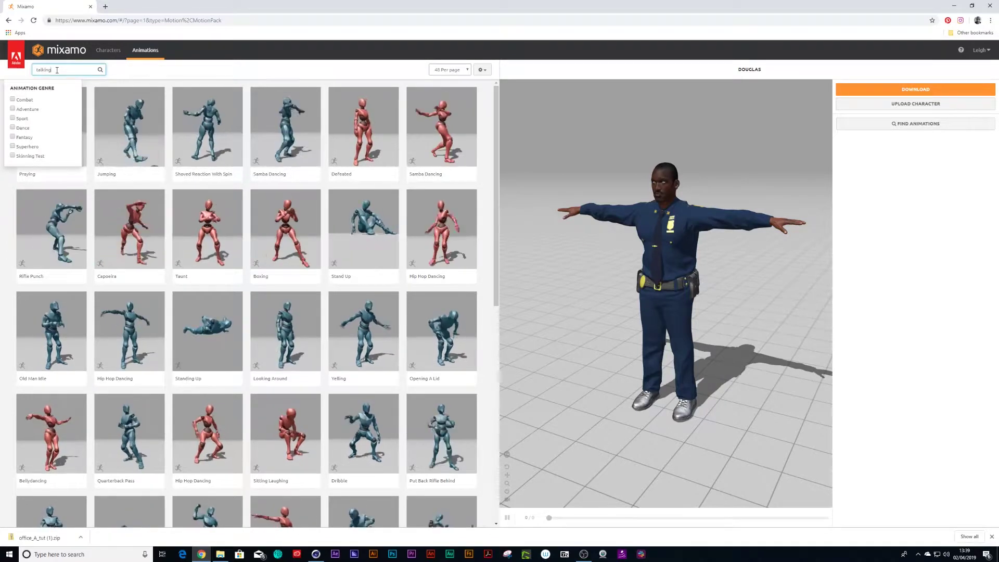
key("Return")
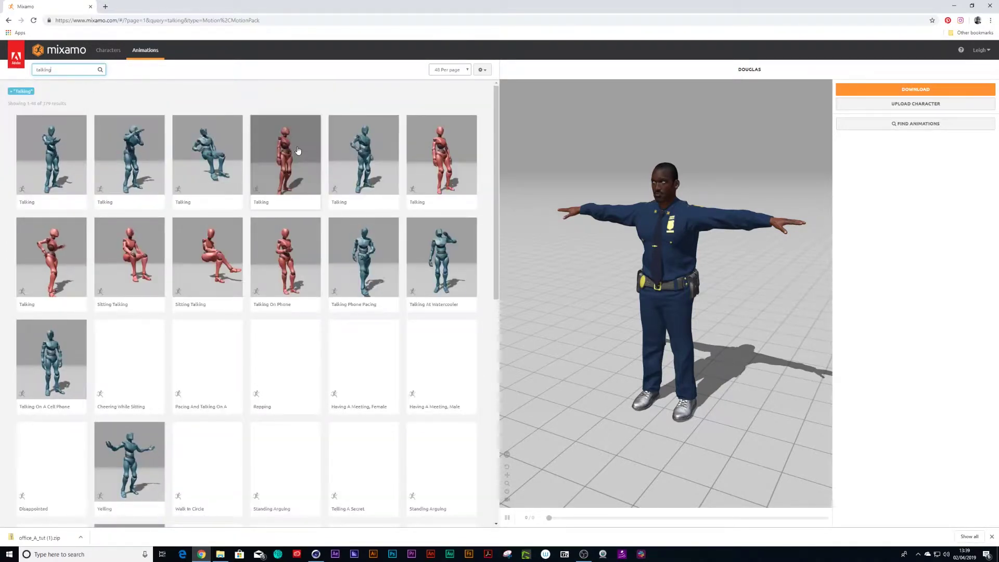
left_click(59, 165)
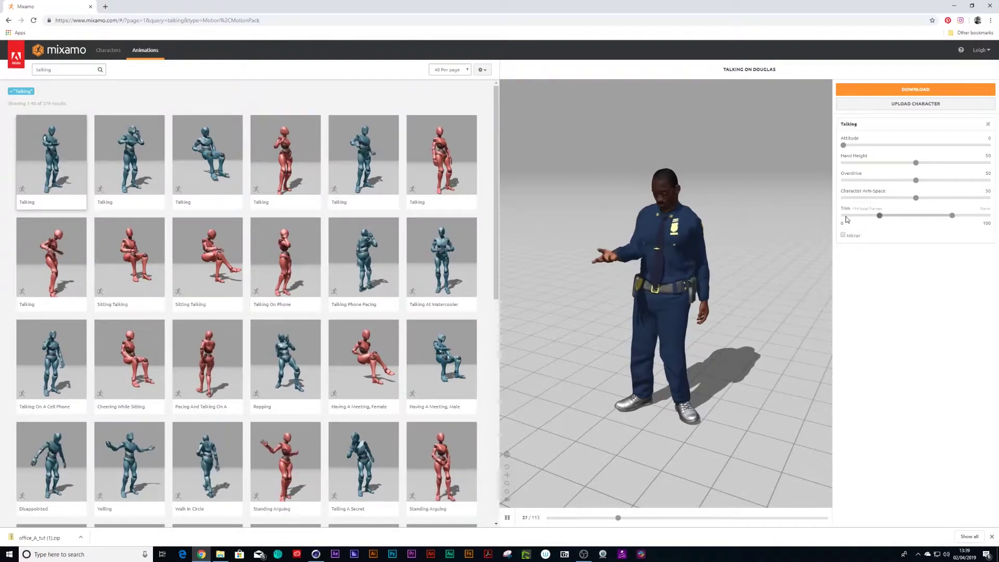
Extend the Talking clip's trim range to run from -50 to 150
left_click_drag(882, 218, 843, 216)
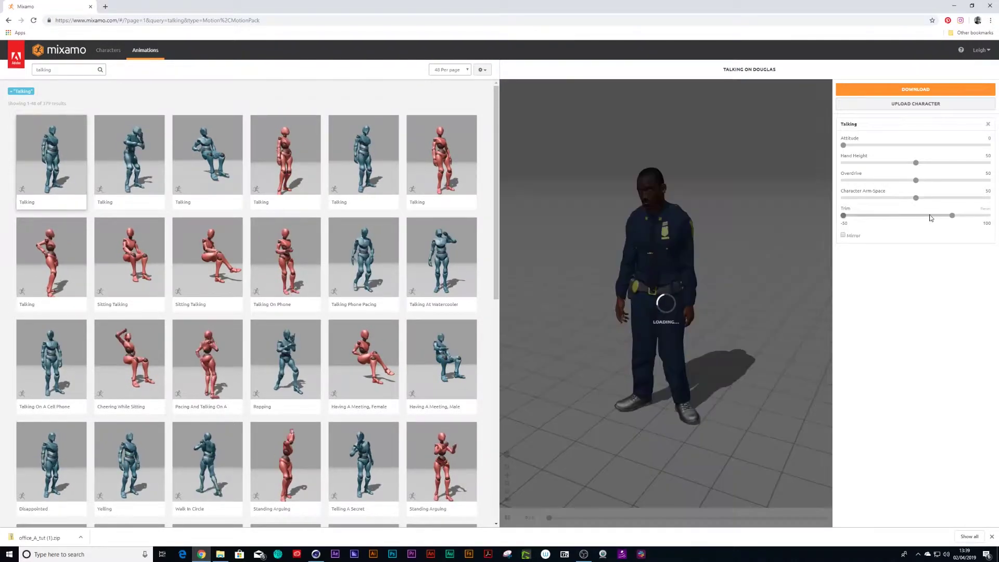
left_click_drag(952, 217, 988, 217)
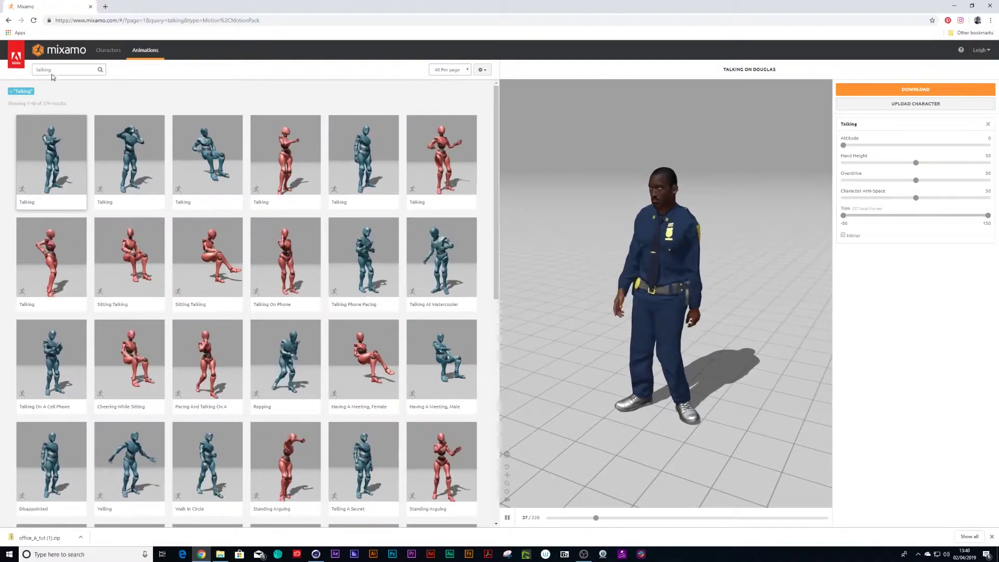
left_click_drag(51, 71, 41, 70)
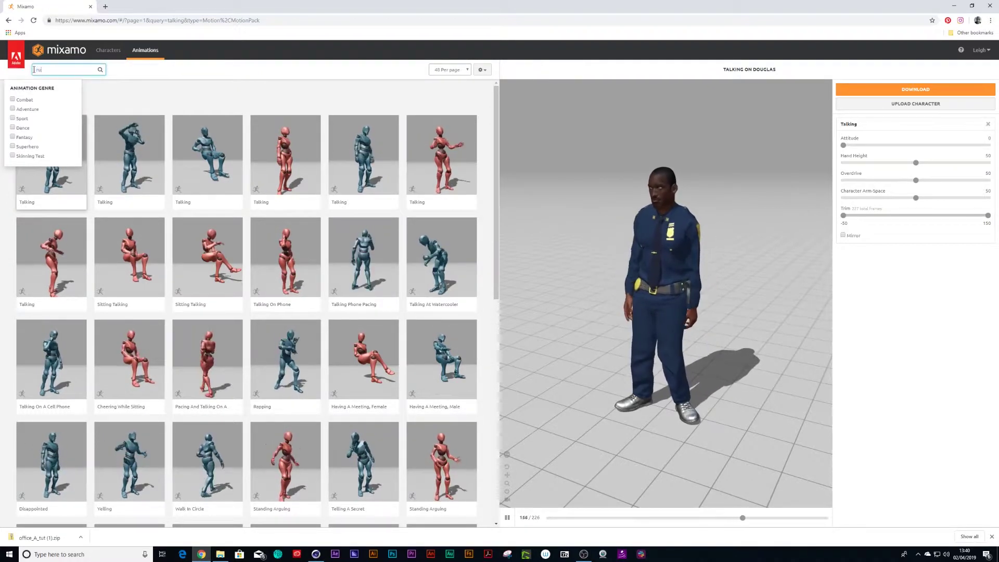
Search 'running' and apply the first Running clip to Douglas
type("running")
key("Return")
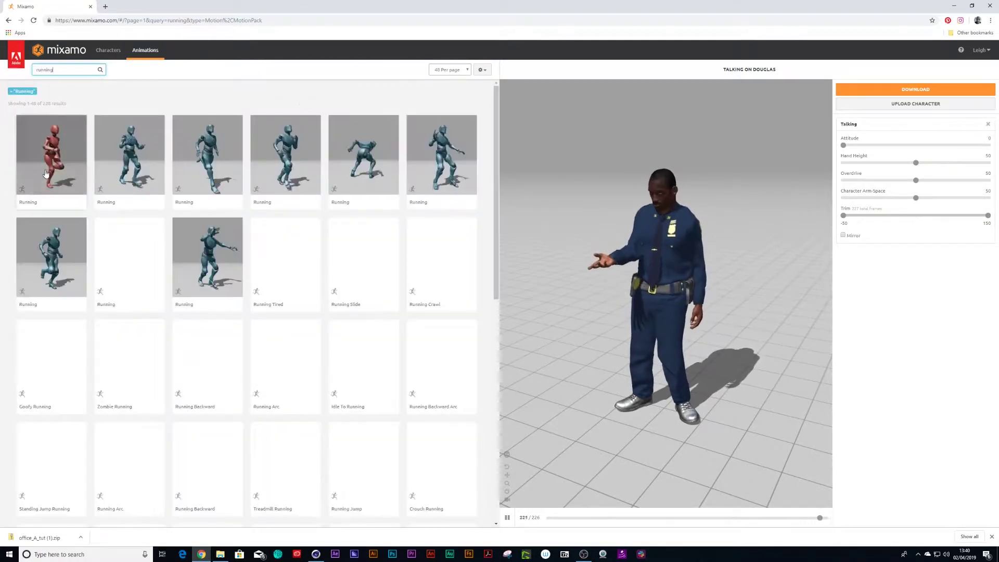
left_click(46, 173)
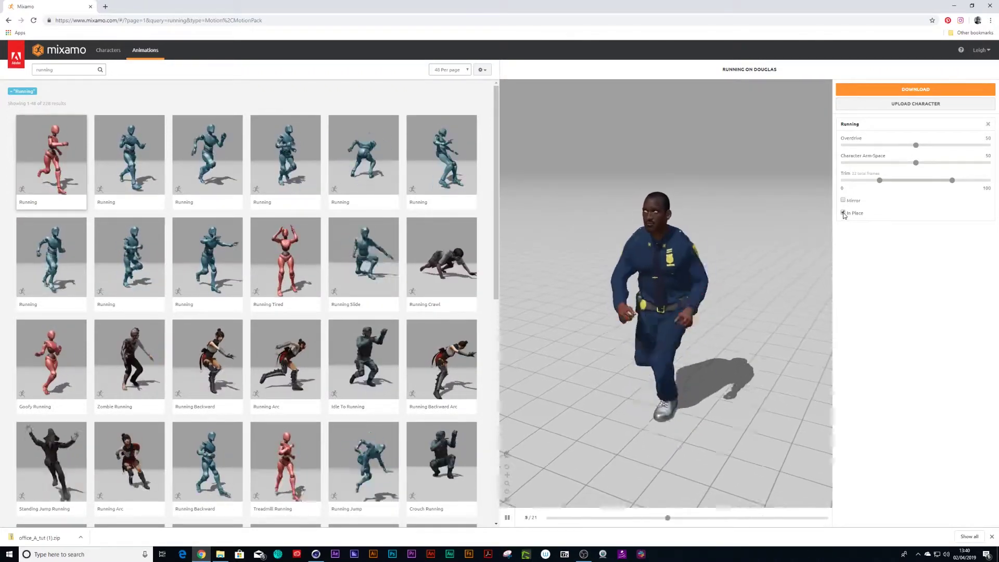
Turn off In Place, enable Mirror, and raise Overdrive to 51
left_click(844, 214)
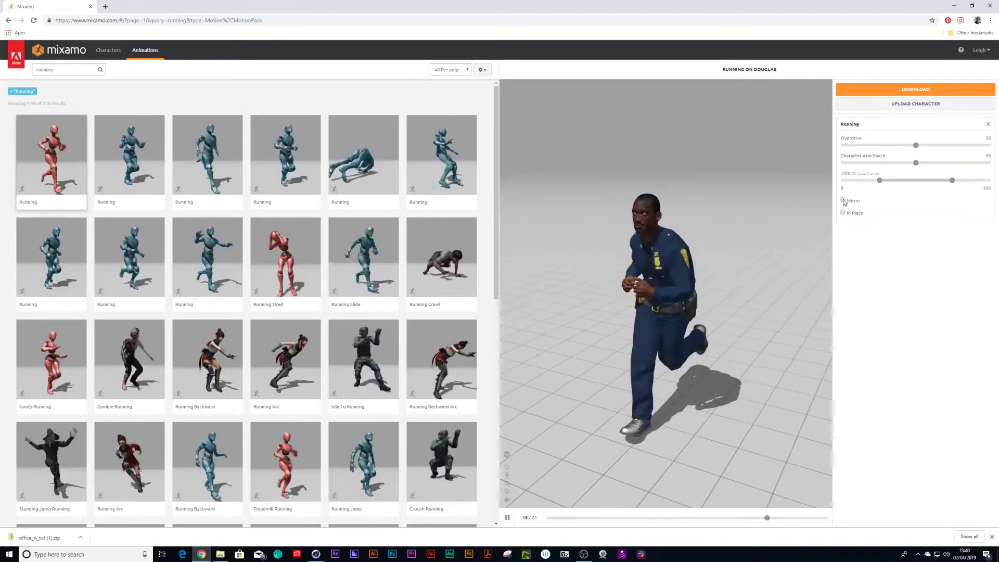
left_click(844, 201)
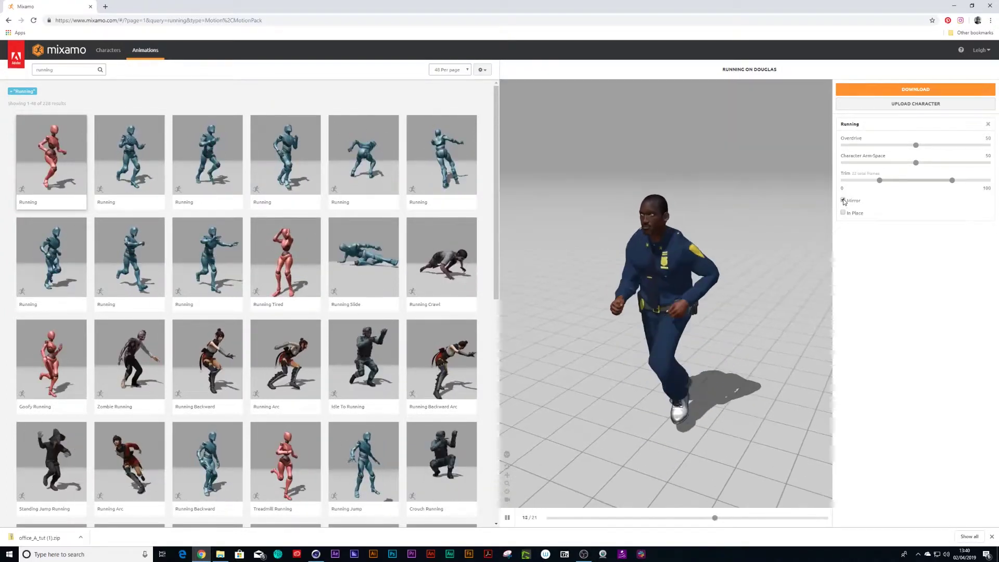
left_click(845, 202)
left_click(844, 201)
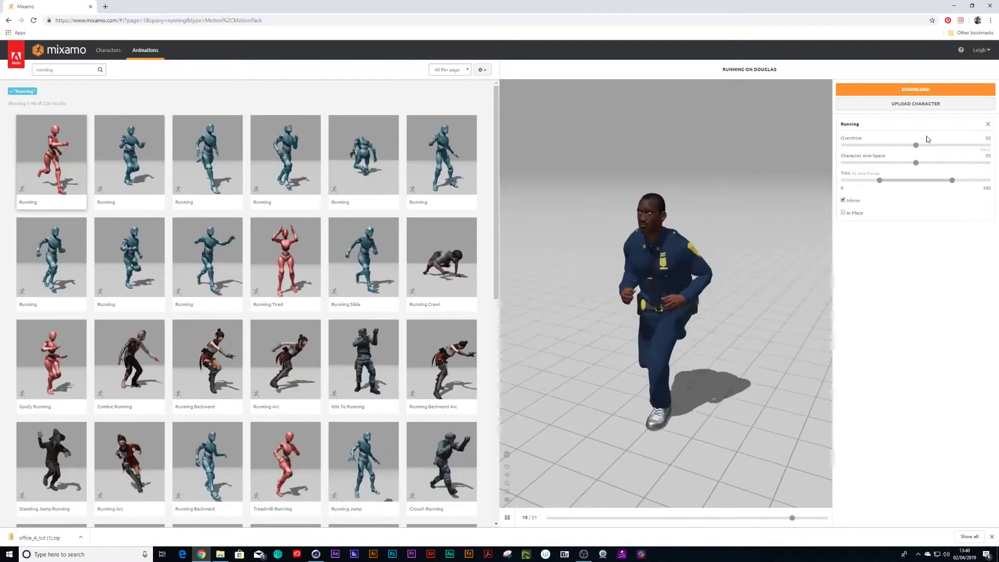
left_click(954, 146)
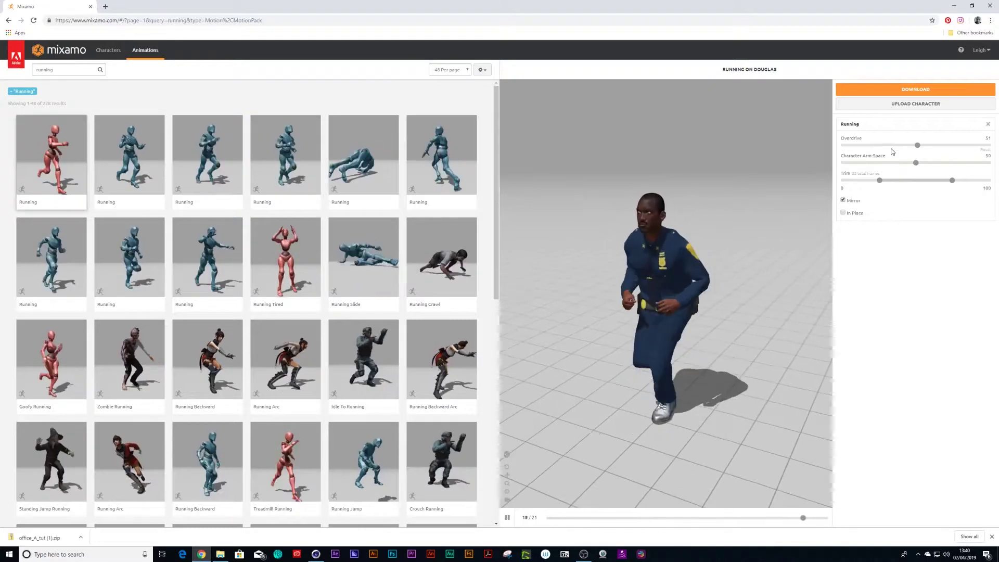
Download the mirrored Running Douglas clip as FBX at 24 frames per second
left_click(922, 91)
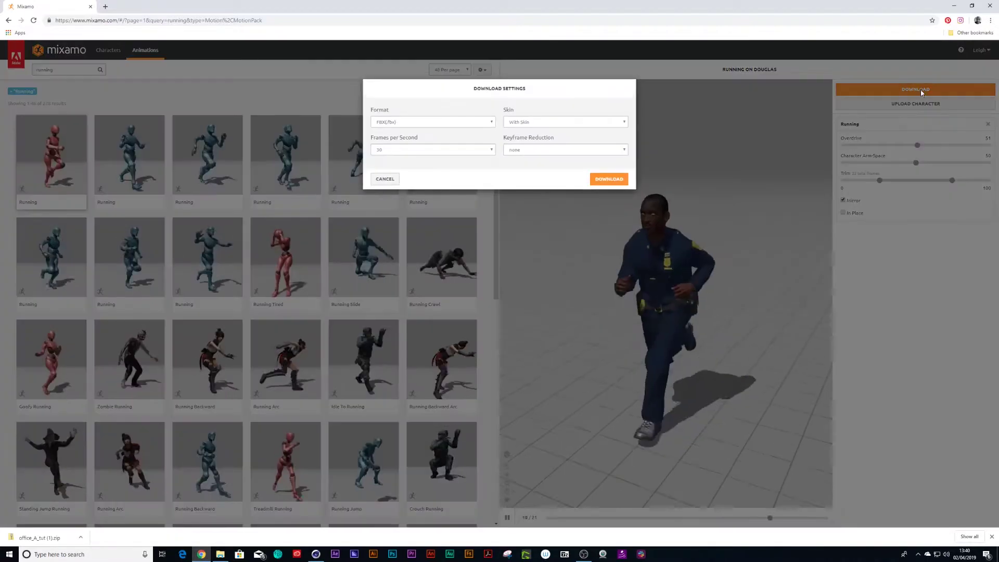
left_click(493, 153)
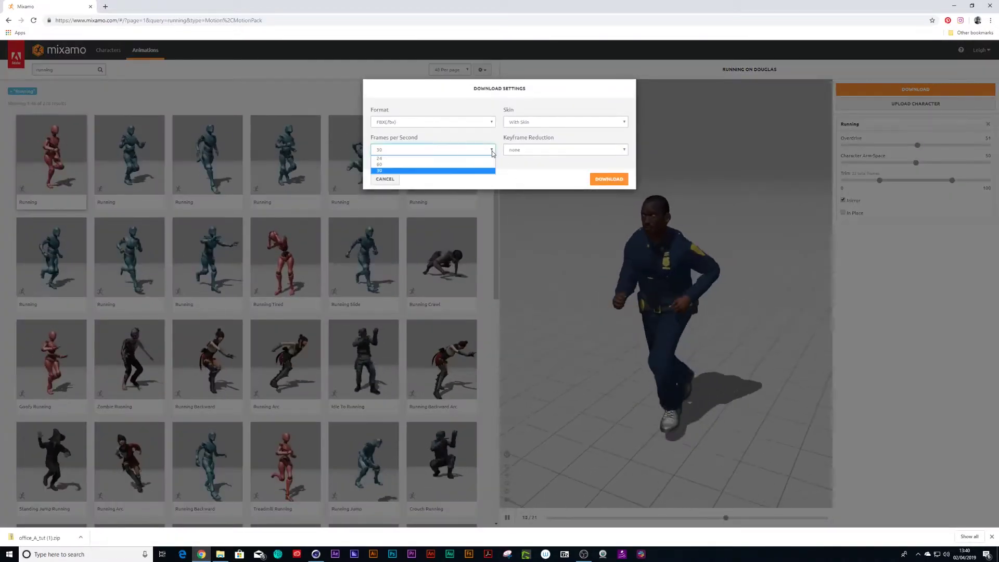
left_click(383, 157)
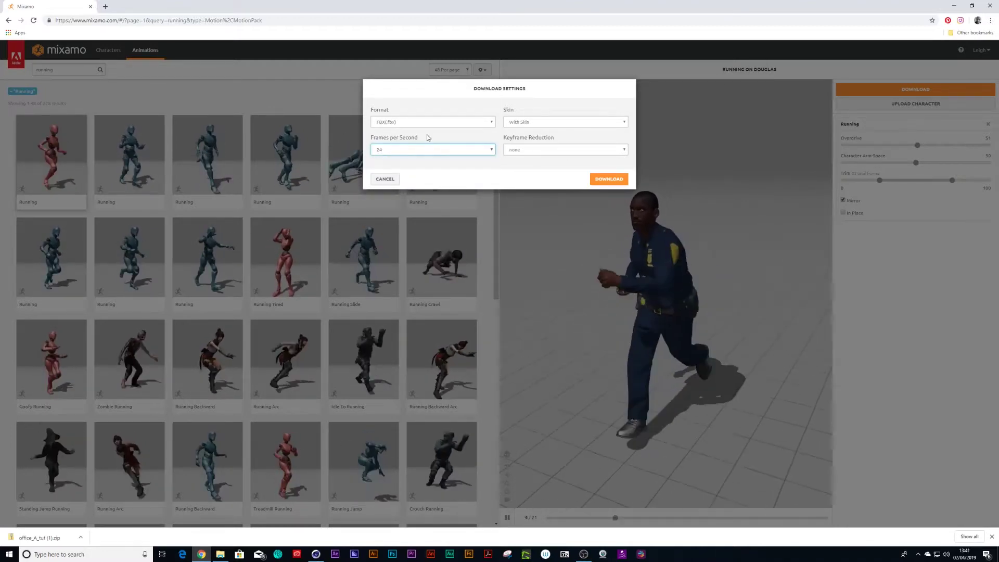
left_click(612, 179)
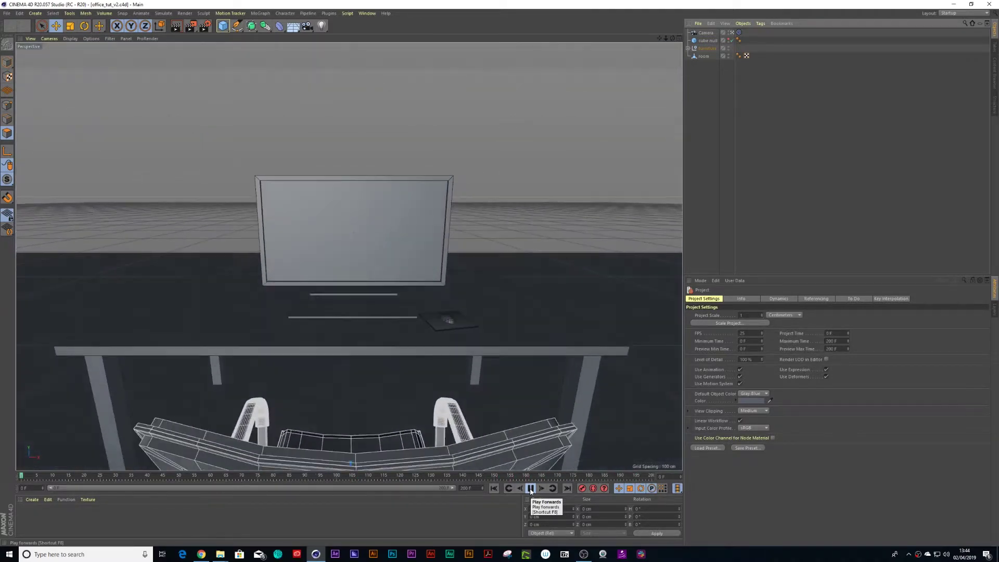
Stop playback, leave the scene camera for a zoomed-out view of all desks, then choose File > Open
left_click(531, 488)
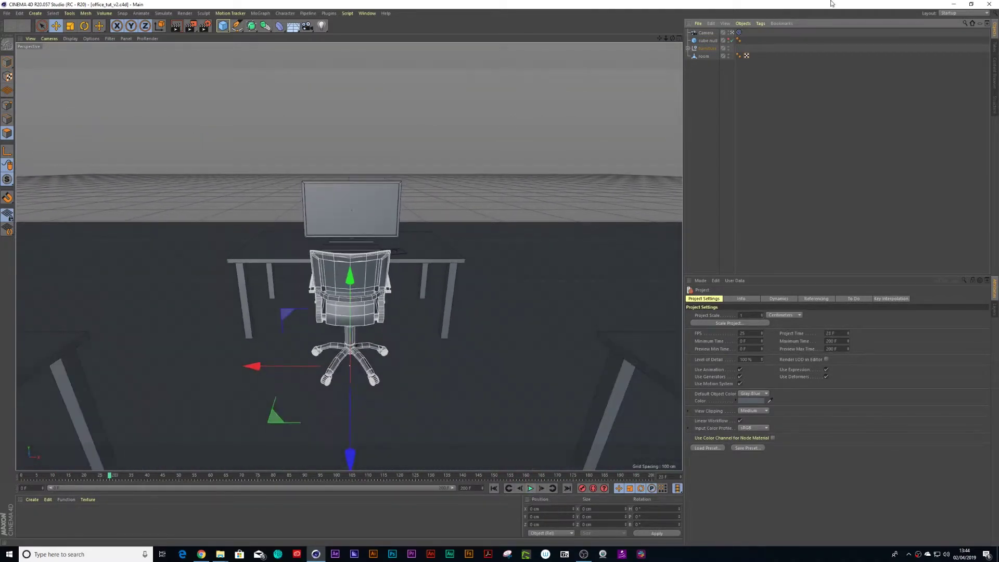
left_click(732, 33)
right_click_drag(470, 317, 321, 389, "alt")
scroll(449, 370, "up", 5)
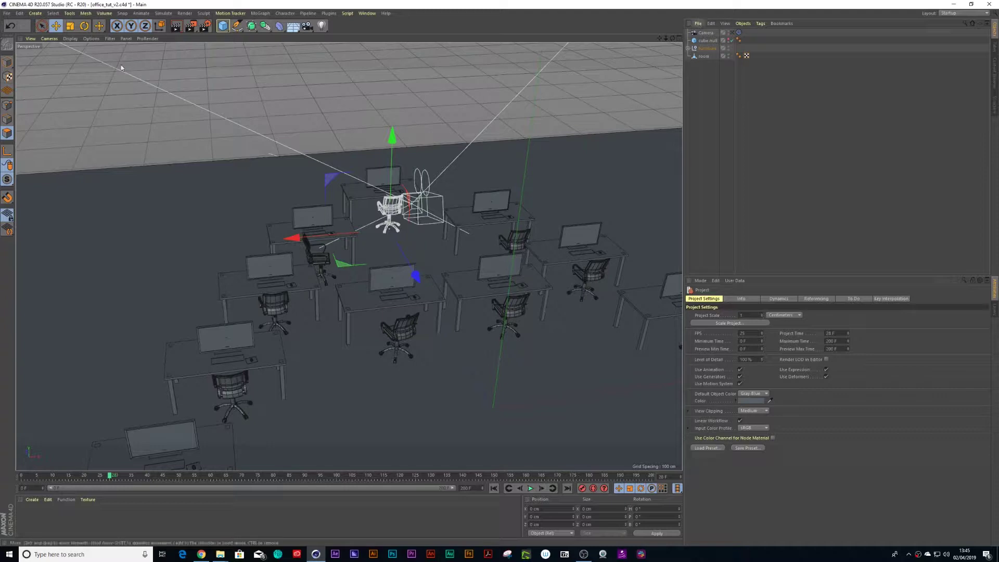
left_click(6, 13)
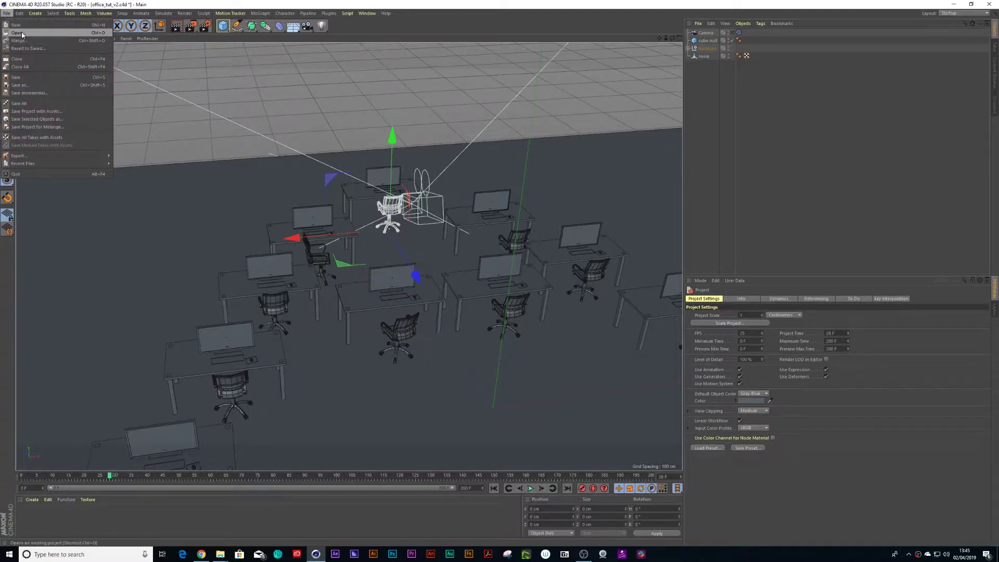
left_click(21, 34)
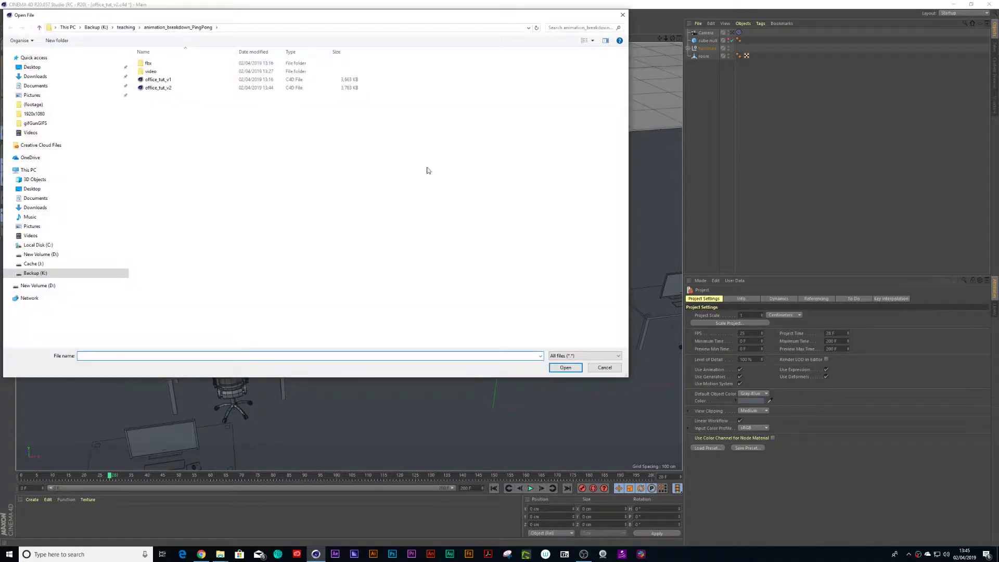
Cancel the open and merge the Head Gesture FBX from the fbx folder into the office scene
left_click(612, 370)
left_click(698, 24)
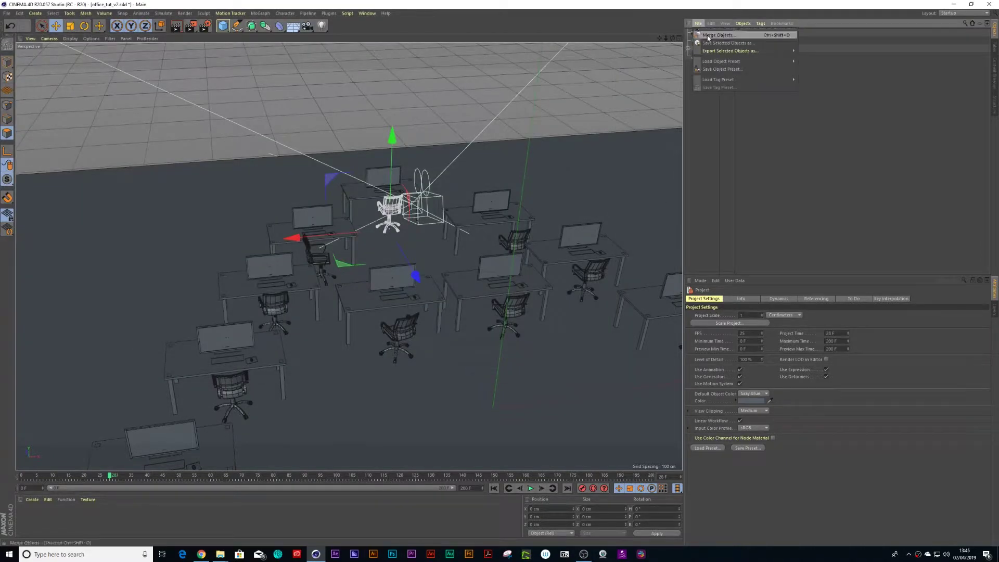
left_click(709, 38)
double_click(149, 63)
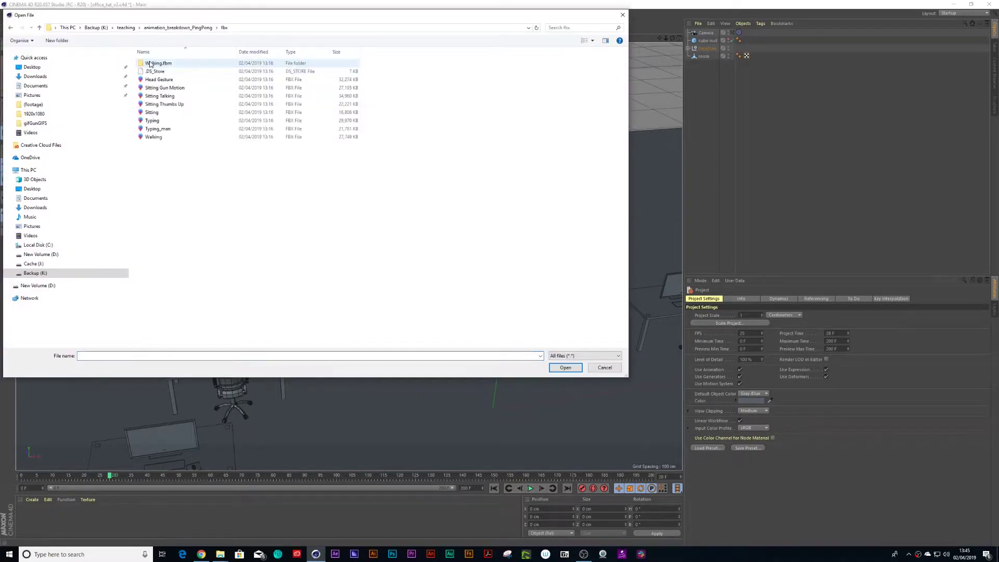
left_click(164, 80)
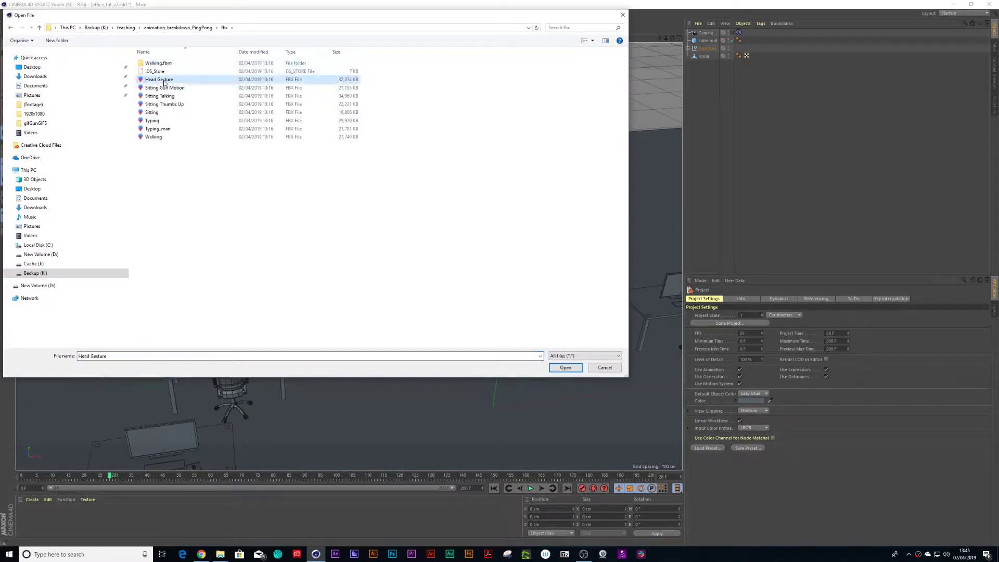
left_click(566, 368)
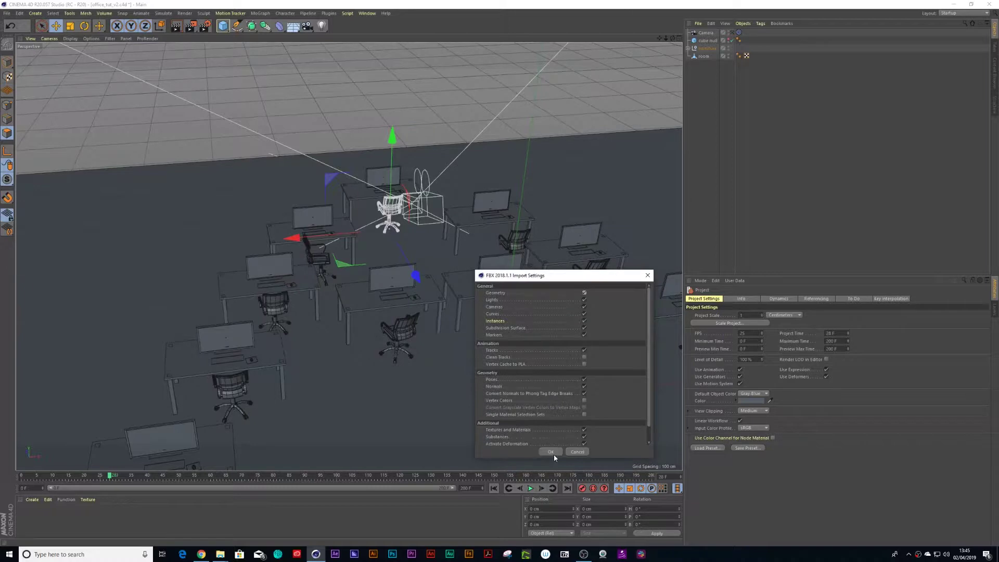
left_click(551, 451)
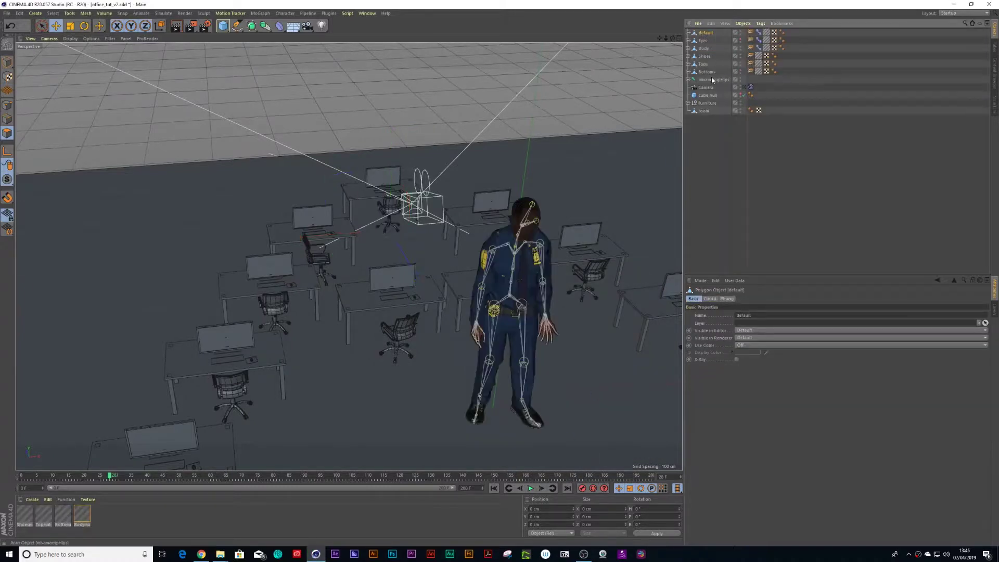
Group the character's parts under a null named 'head gesture' and select its mixamorig:Hips joint
left_click(713, 79)
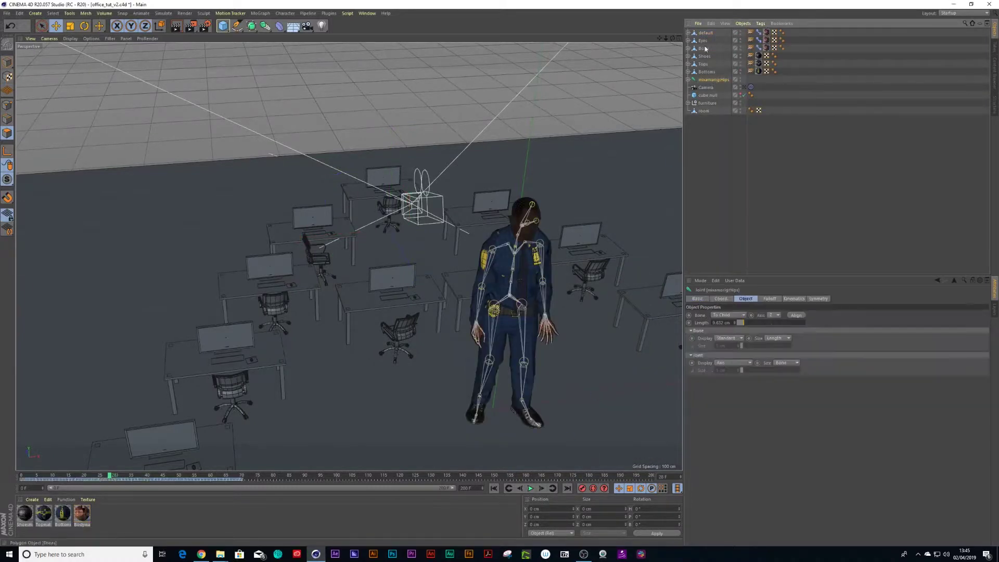
left_click(705, 33, "shift")
key("alt+g")
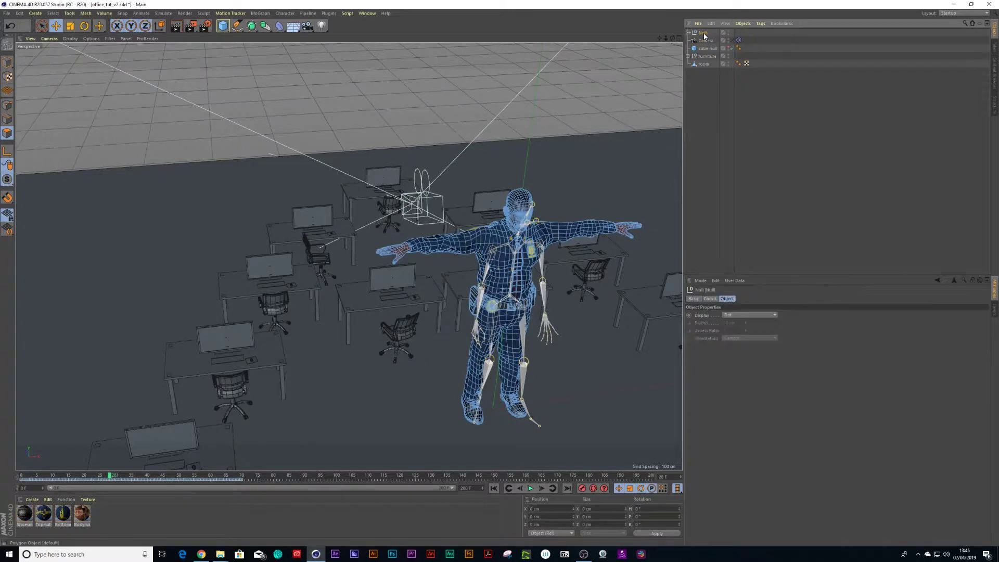
double_click(705, 33)
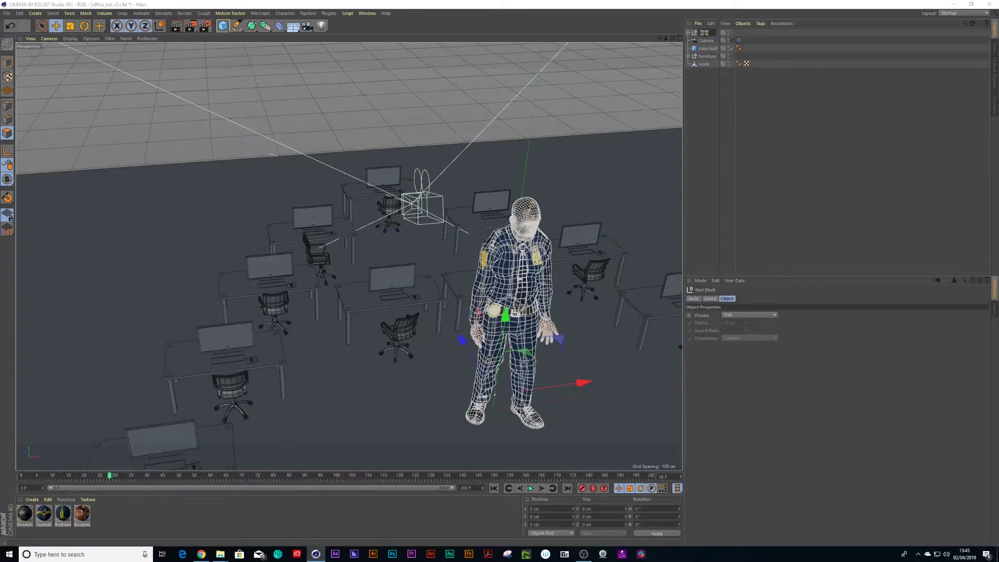
type("hea")
type("d gesture")
key("Return")
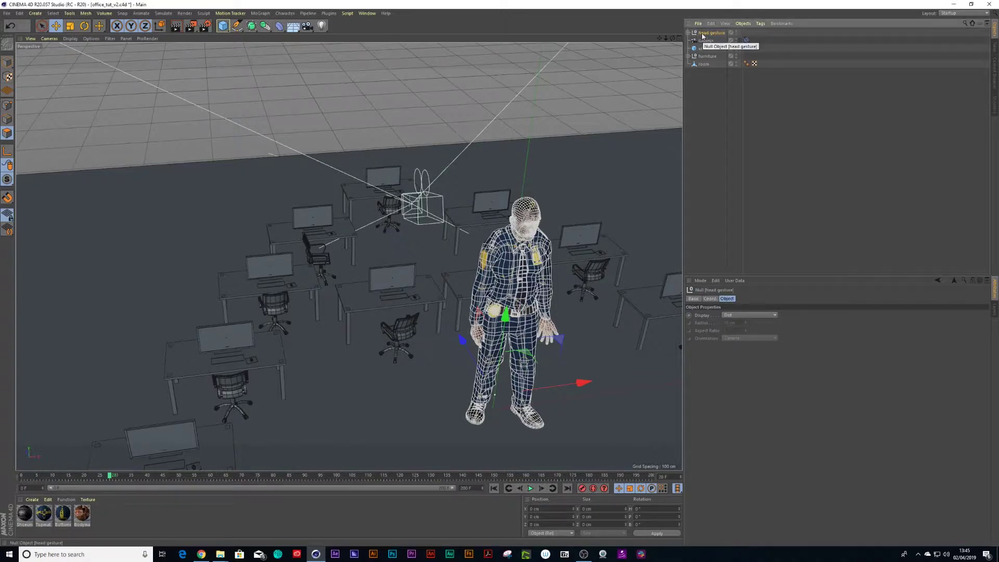
left_click(688, 32)
left_click(712, 87)
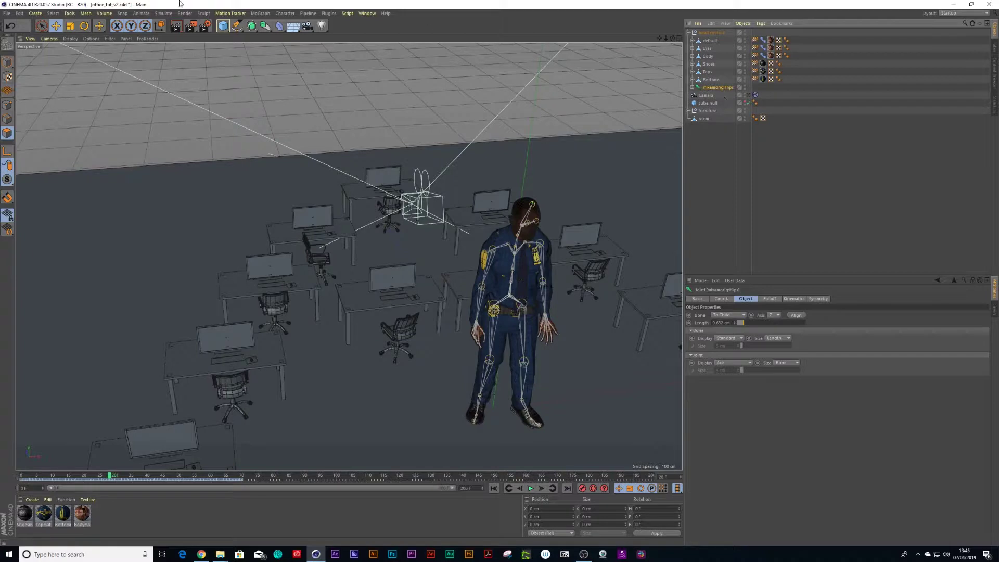
left_click(141, 14)
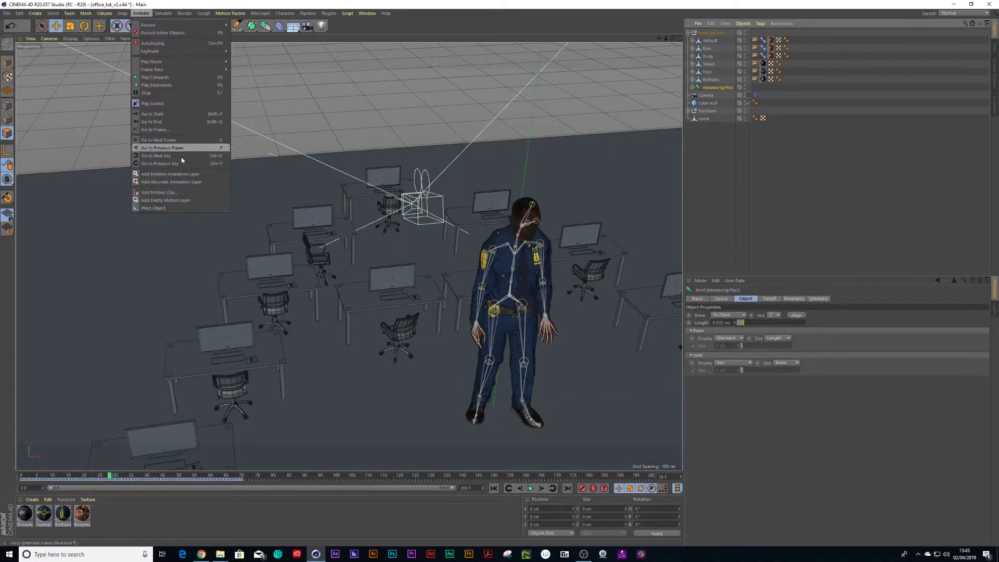
Add a motion clip with source name 'Head' from mixamorig:Hips and switch to the Animate layout
left_click(178, 192)
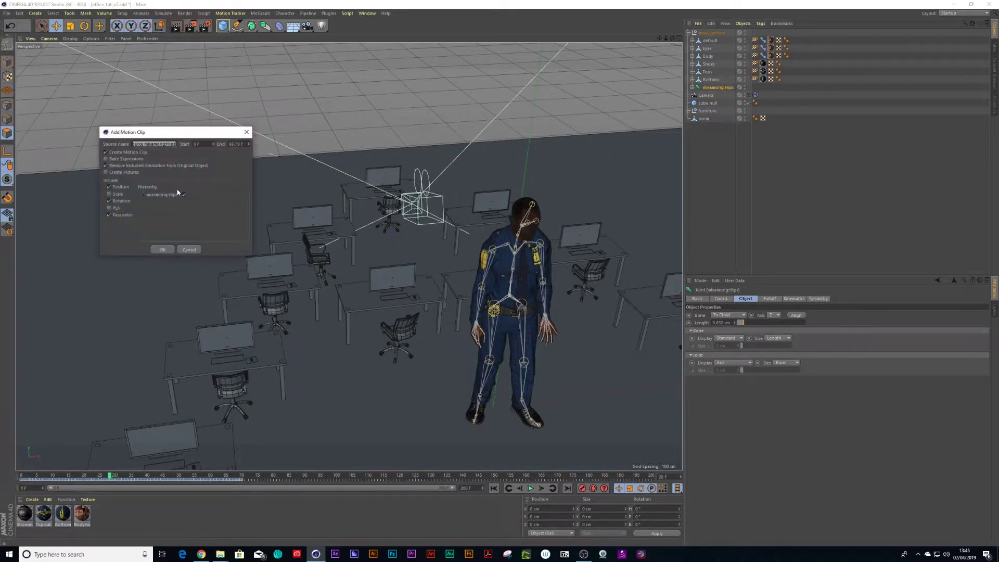
type("Head")
key("Return")
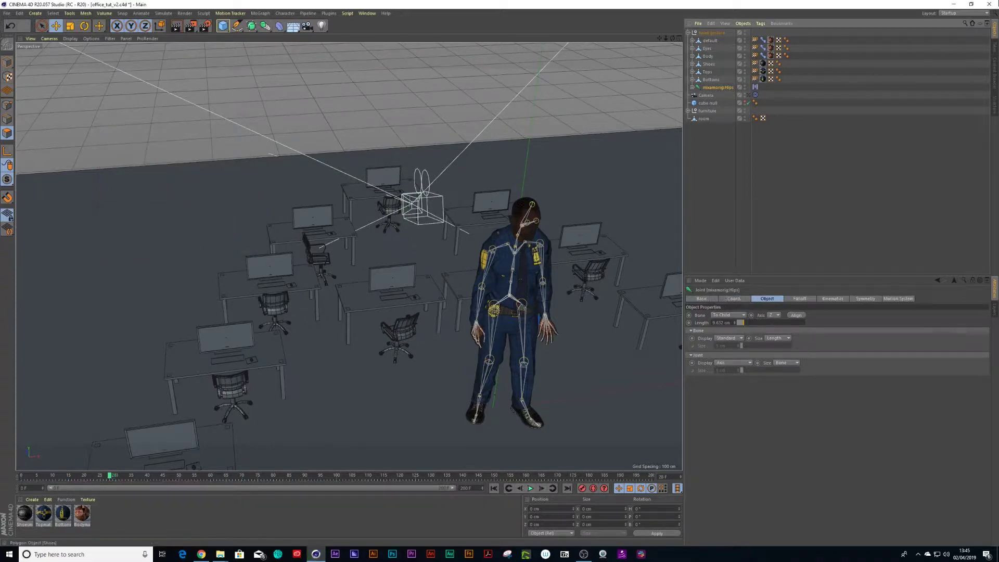
left_click(964, 13)
left_click(960, 20)
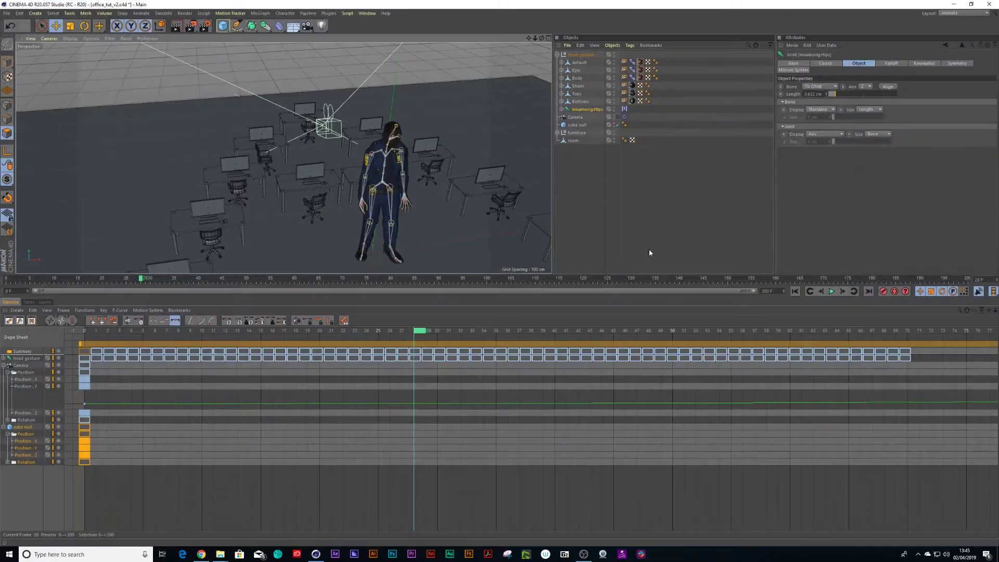
Switch the Timeline to Motion Mode and select the character's motion clip
left_click(30, 322)
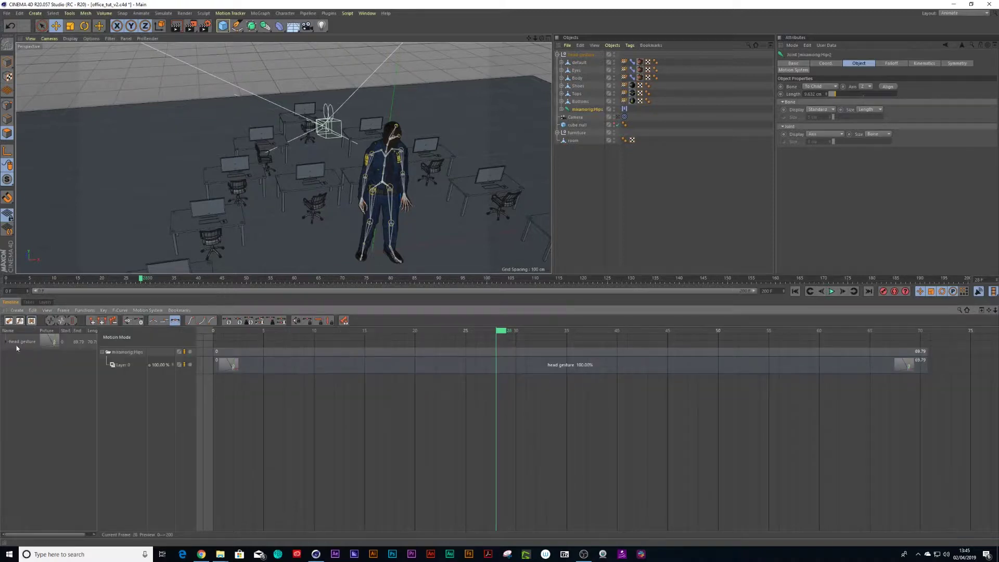
left_click(11, 343)
left_click_drag(382, 332, 831, 346)
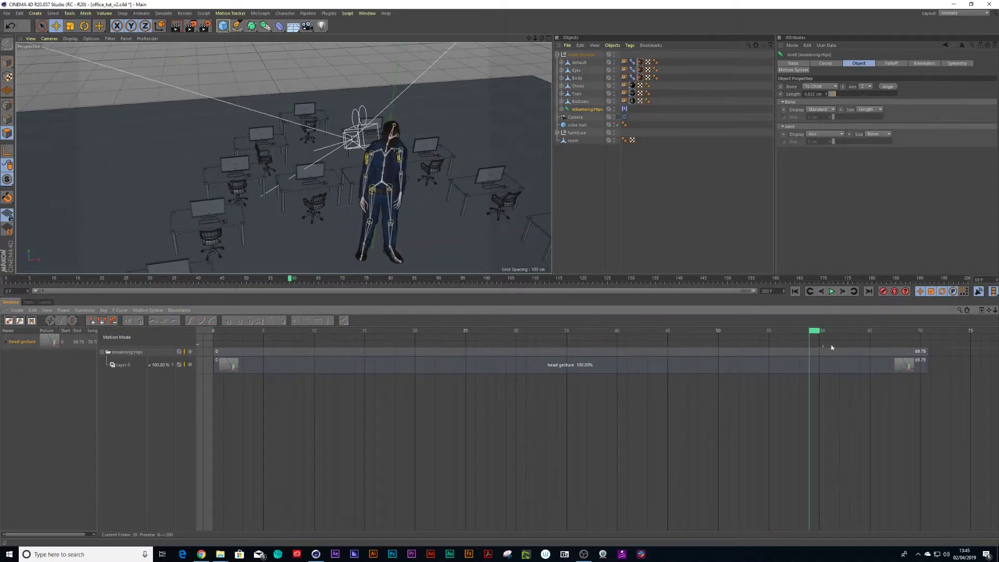
left_click(832, 349)
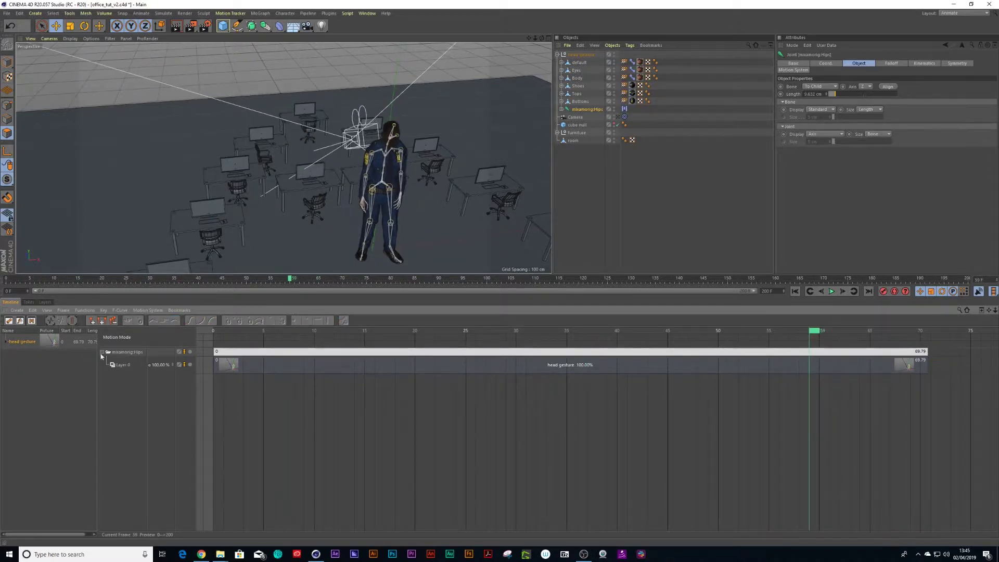
Rename the motion layer to 'Head gesture' and check the clip's Loops setting
left_click(126, 352)
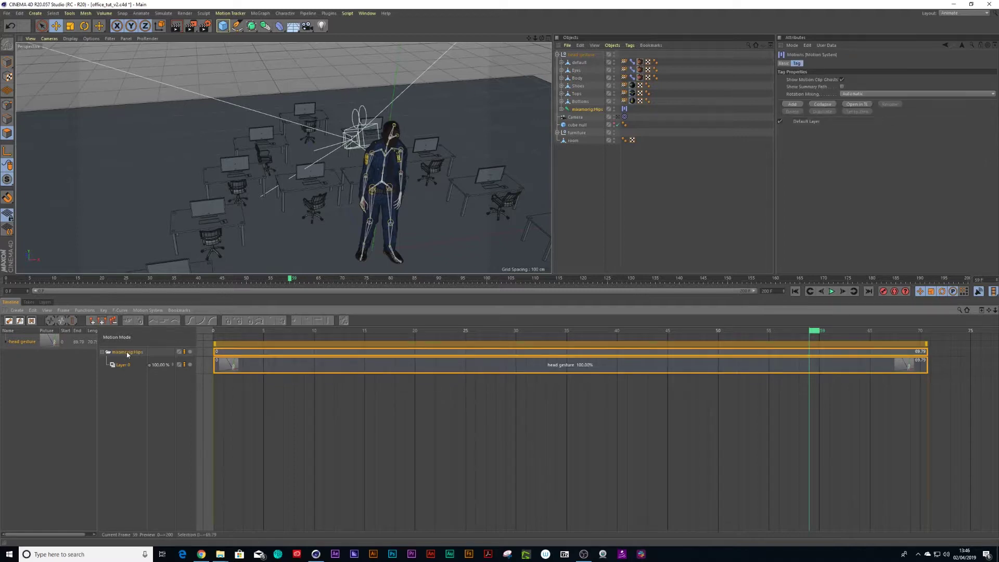
double_click(127, 352)
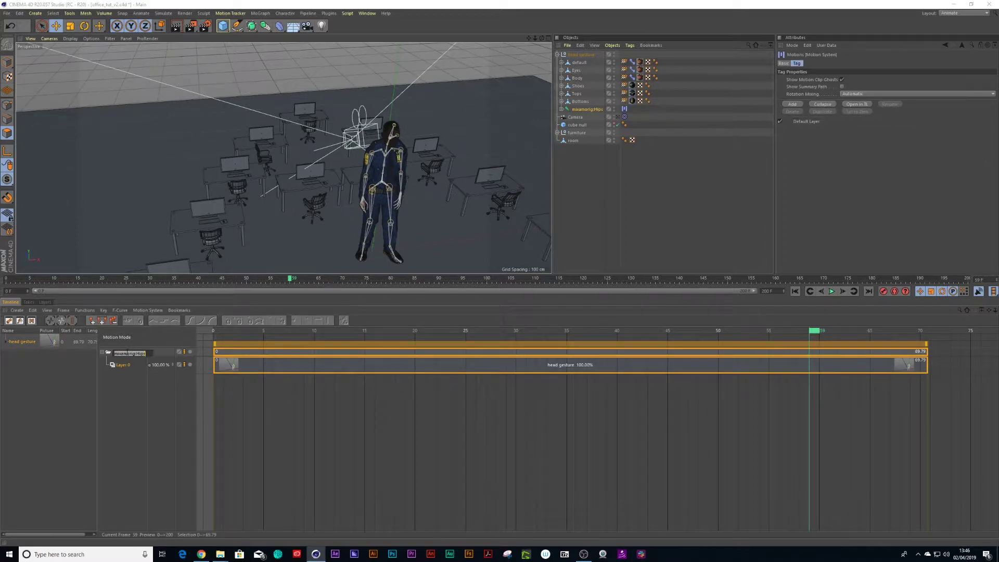
type("Head gesture")
key("Return")
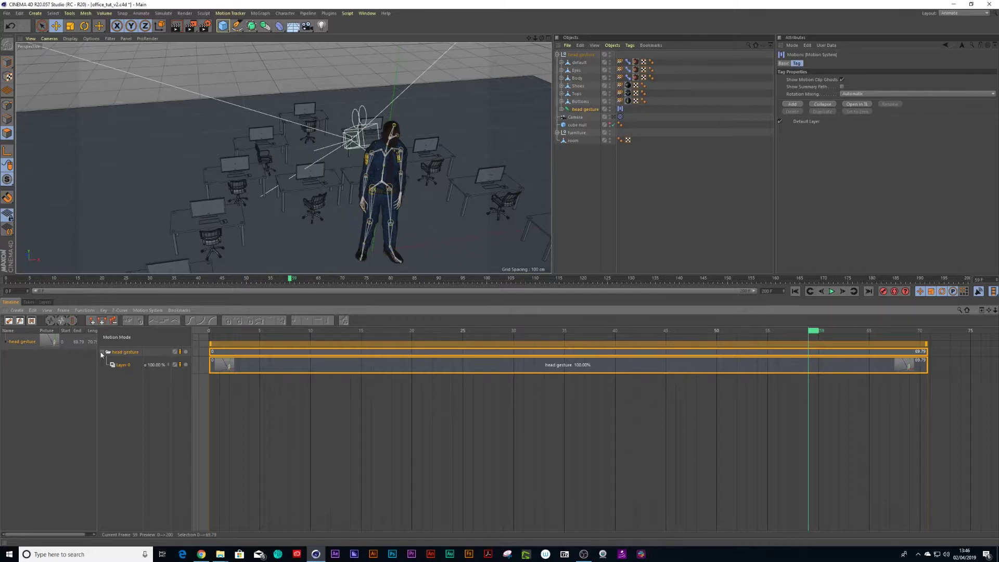
left_click(102, 353)
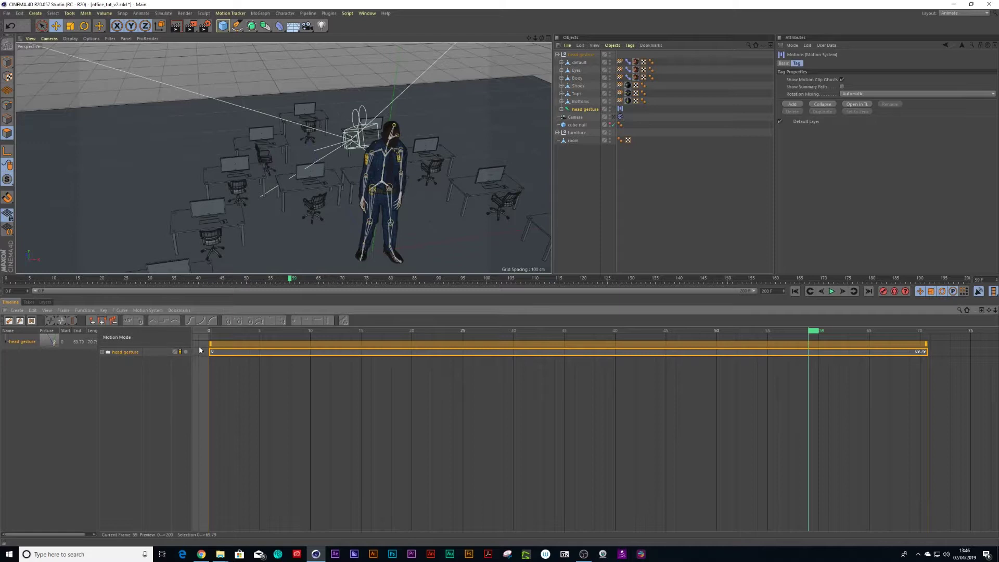
left_click(229, 353)
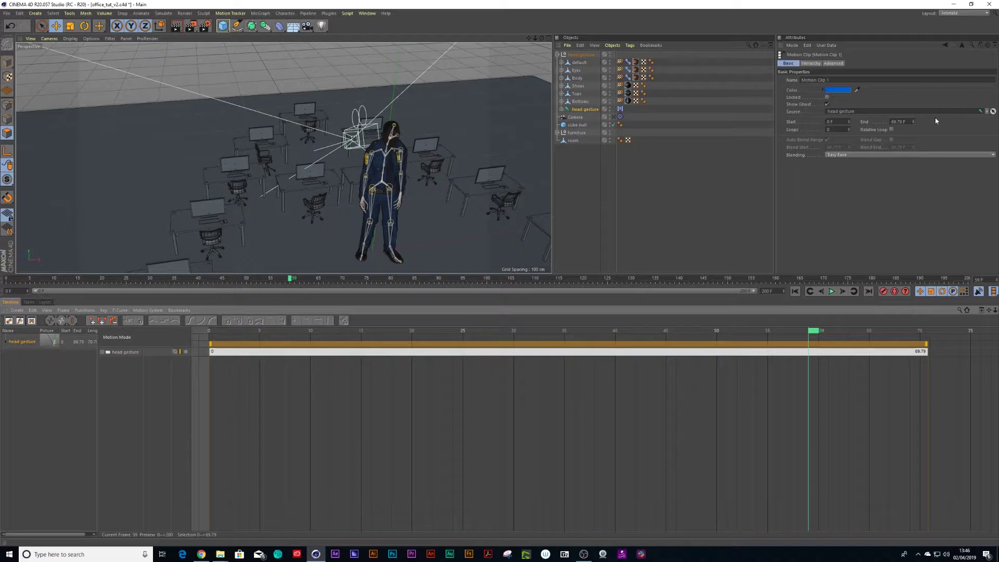
left_click(828, 130)
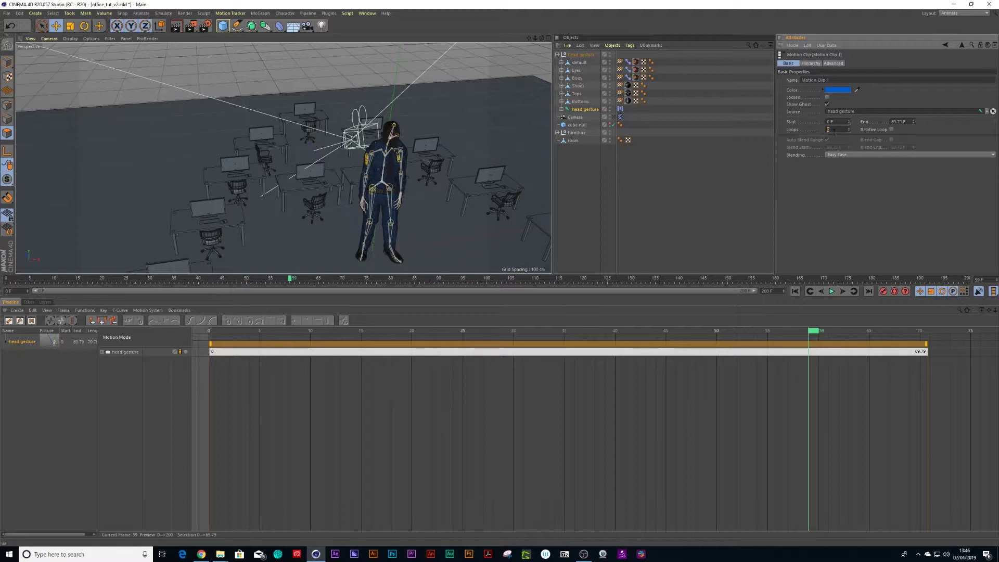
Move the head gesture character across the office floor to stand among the desks
left_click(557, 55)
middle_click(512, 83)
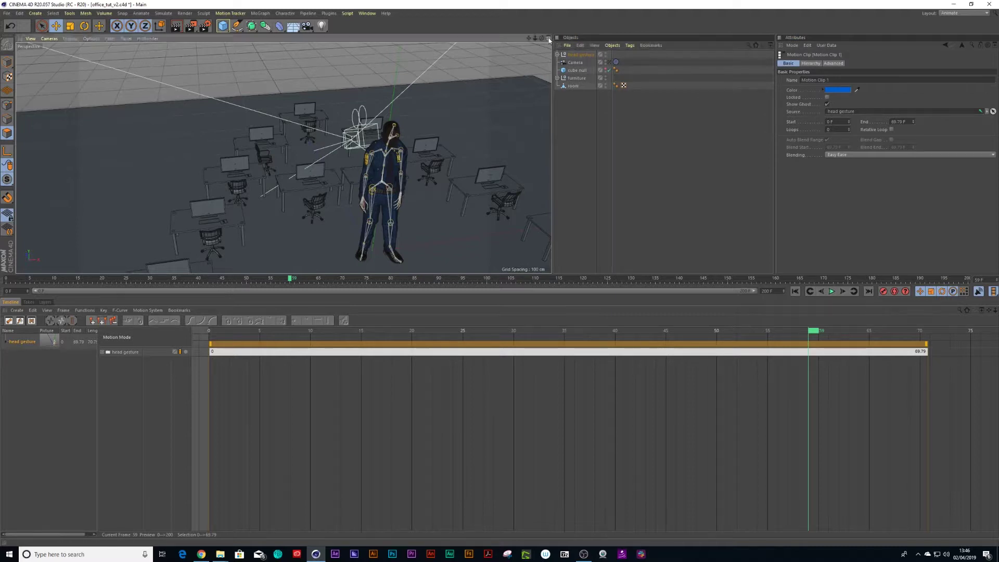
left_click(280, 38)
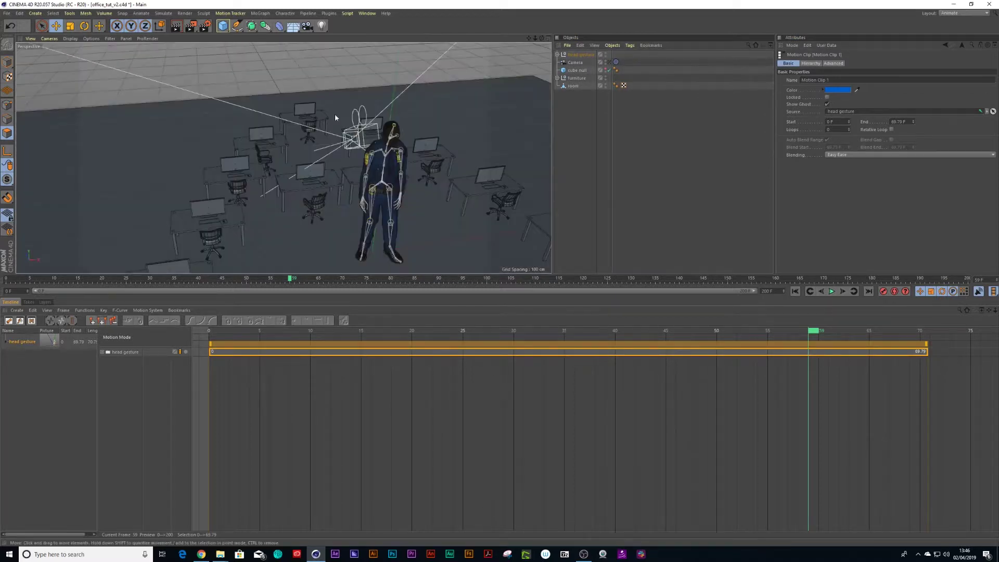
right_click_drag(408, 164, 360, 192, "alt")
middle_click_drag(439, 190, 359, 161, "alt")
left_click(572, 56)
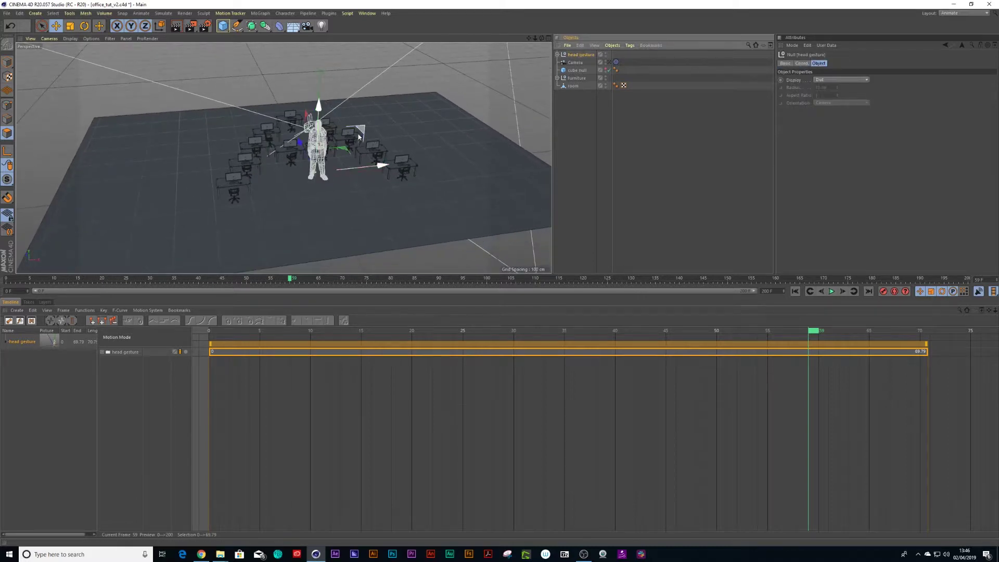
left_click_drag(345, 153, 418, 87)
scroll(374, 134, "up", 5)
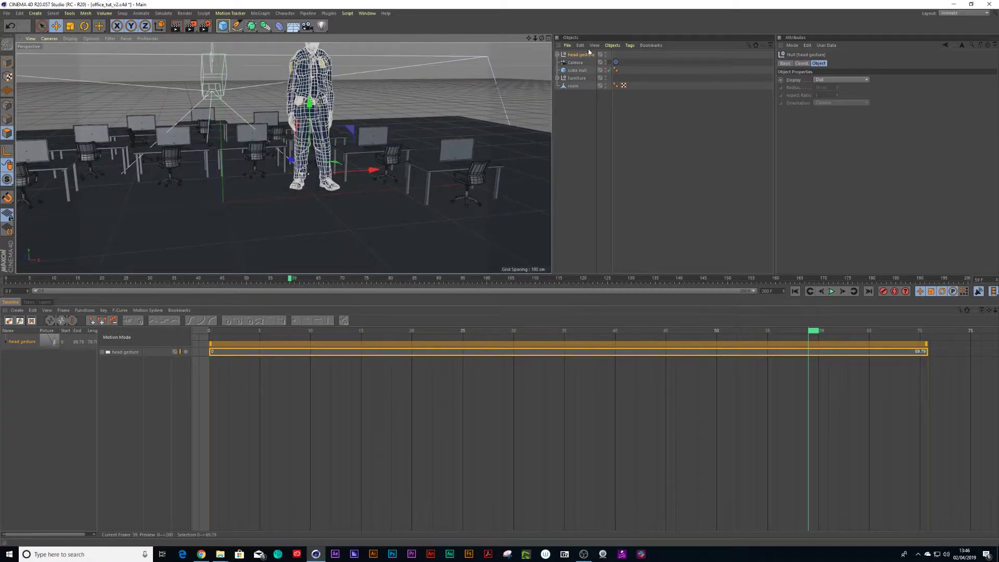
left_click(571, 58)
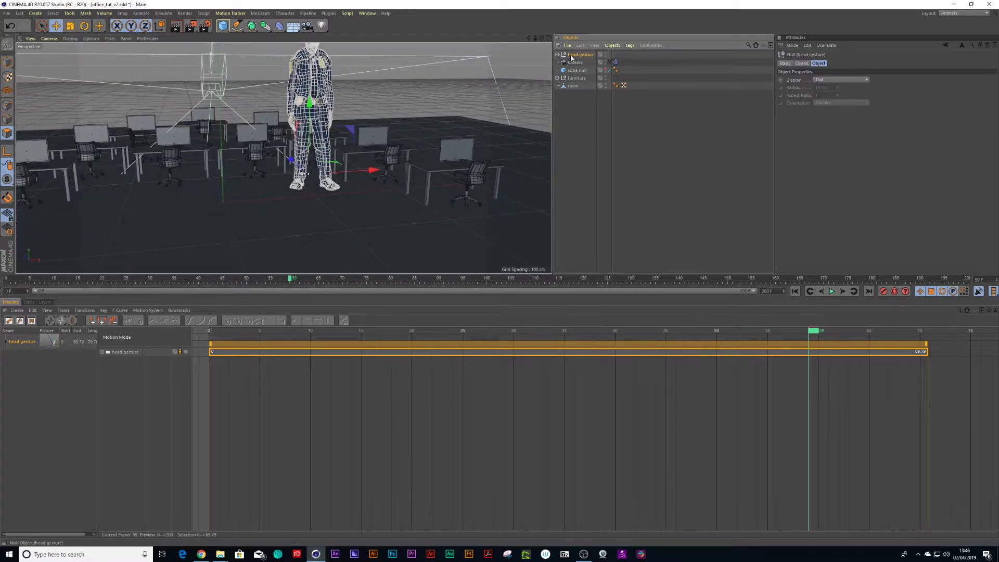
left_click(962, 12)
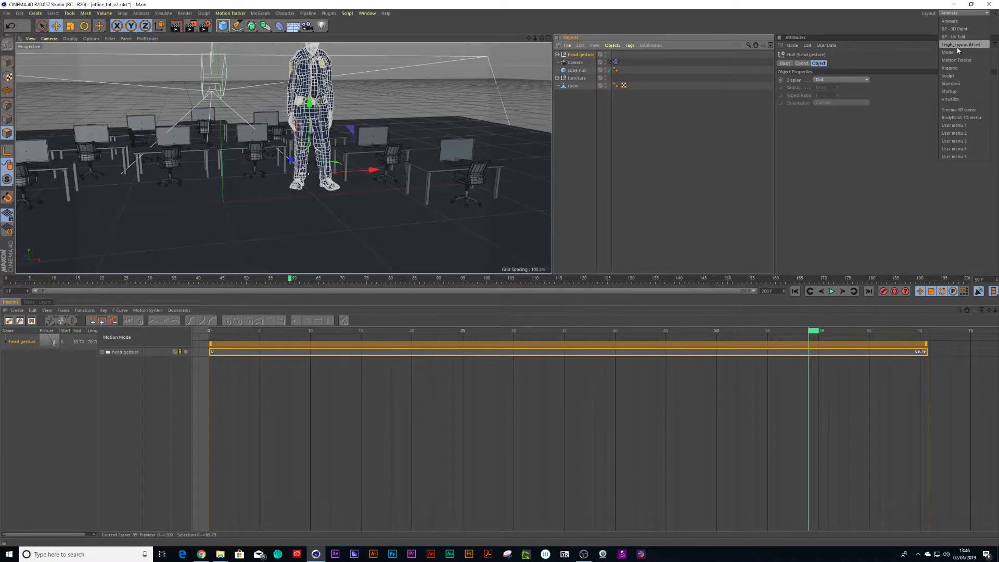
Switch to the custom layout and set the null's scale to 0.5 on X, Y and Z
left_click(958, 47)
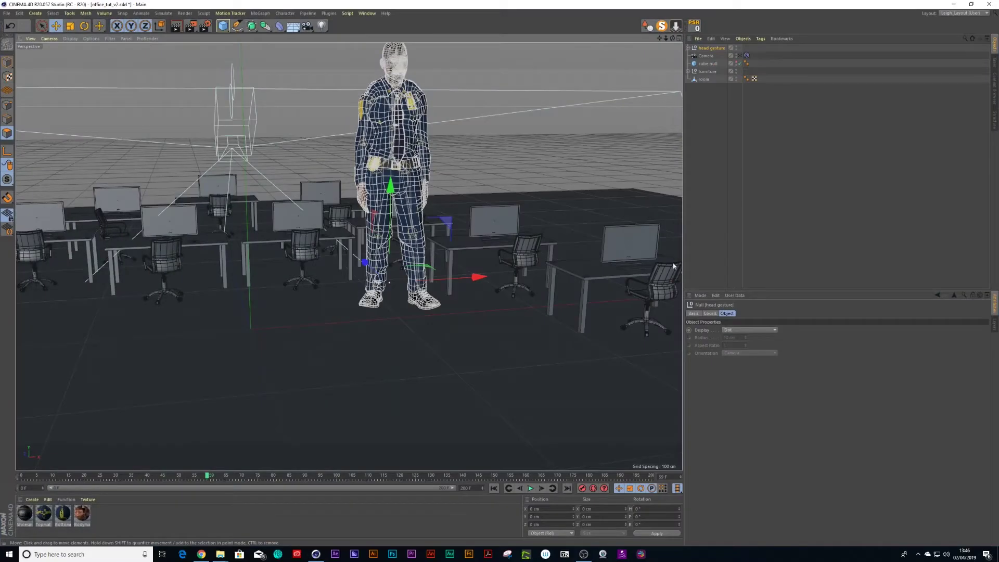
left_click(710, 313)
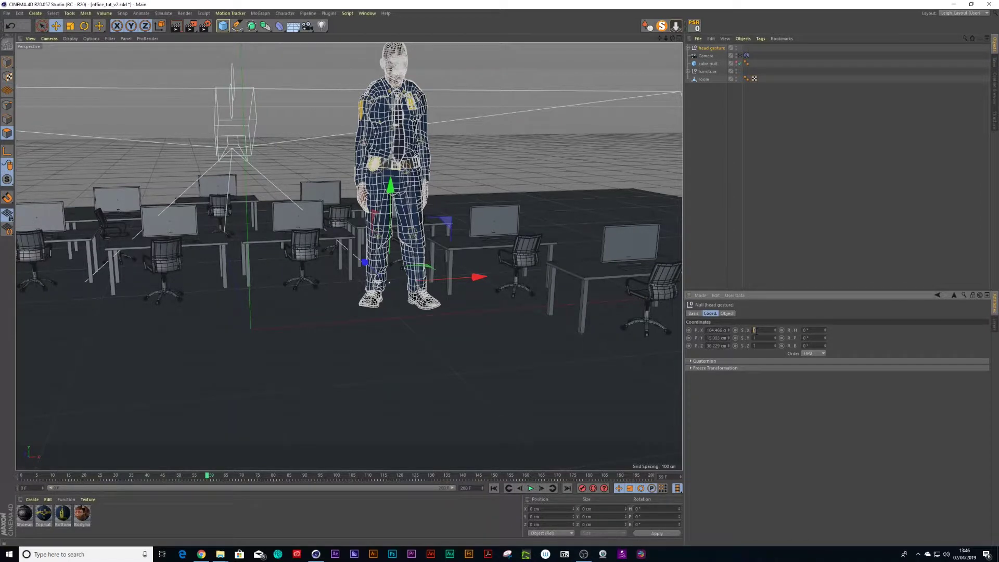
type("0.5")
key("Return")
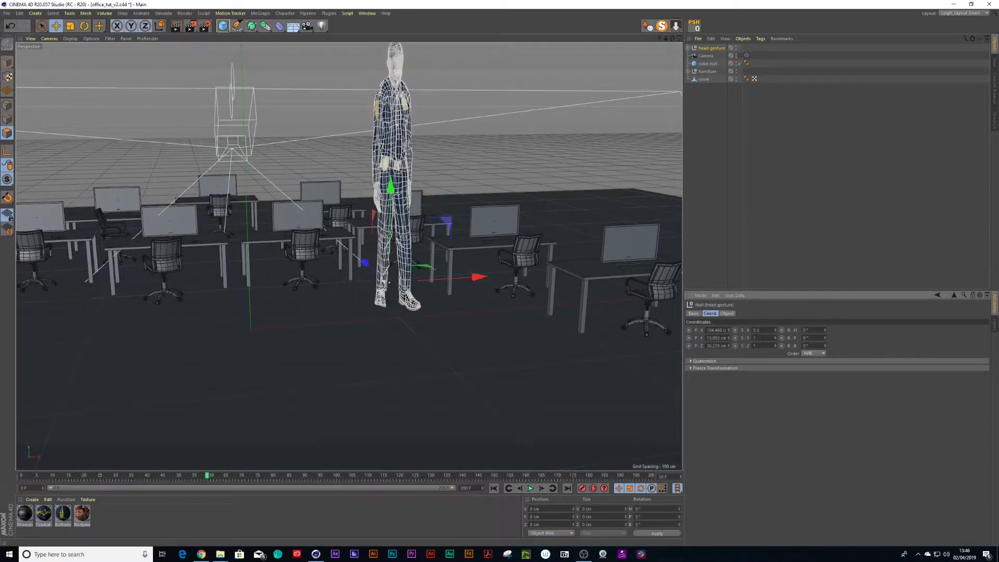
key("Return")
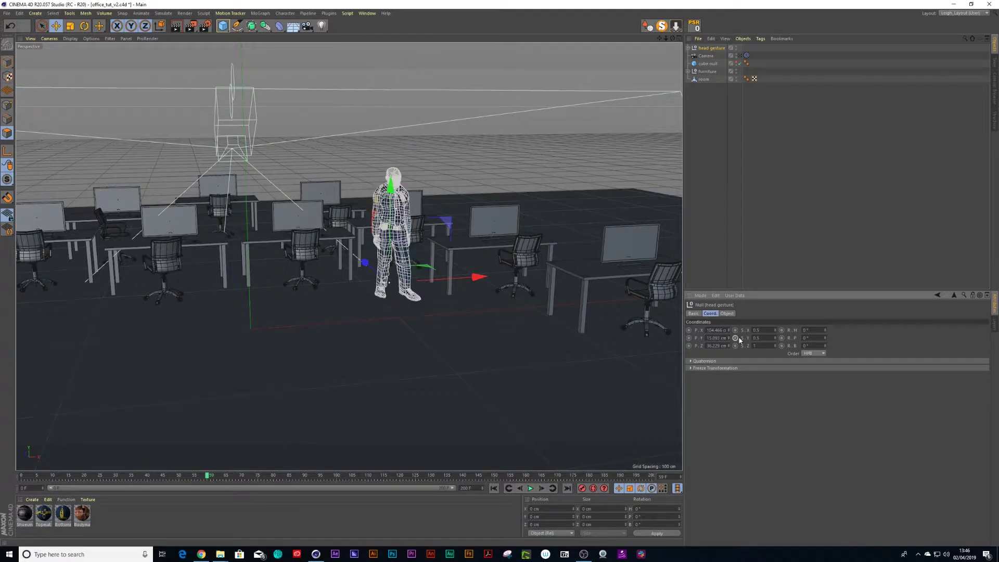
type("0.5")
key("Return")
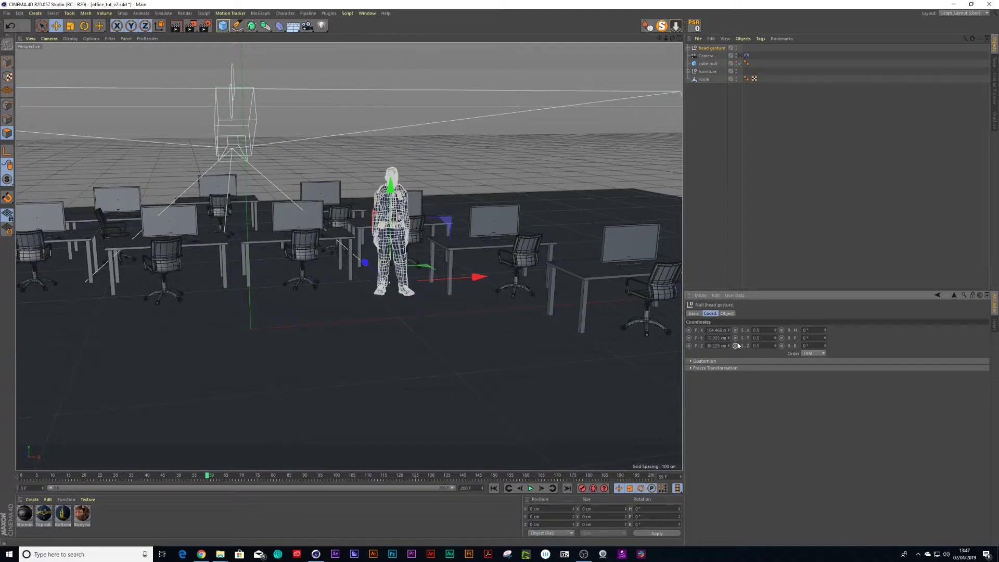
Move the character between the desks and rotate it to face along them
left_click_drag(409, 265, 510, 316)
key("r")
key("space")
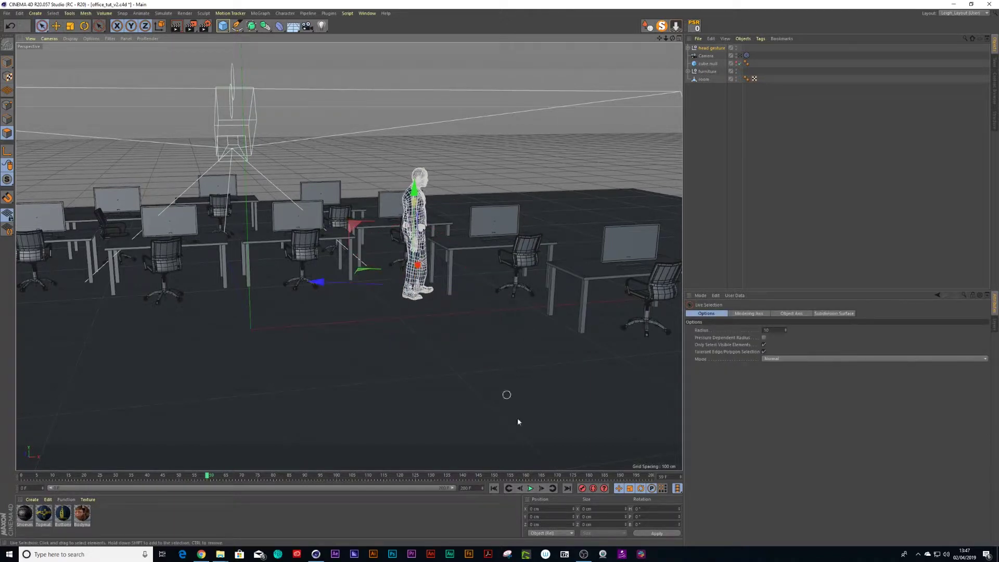
Play, pause and rewind the scene to preview the head gesture animation
left_click(531, 488)
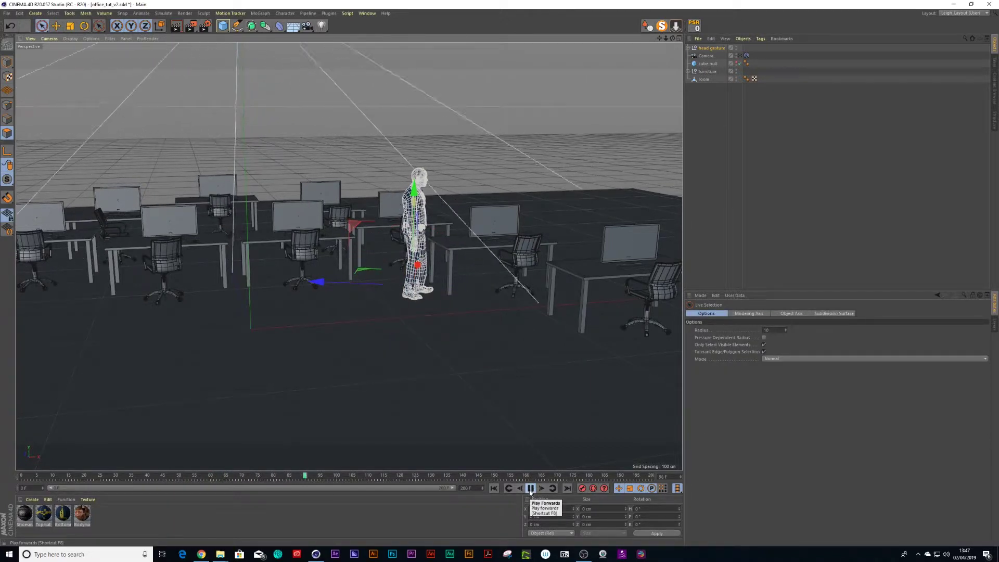
left_click(530, 491)
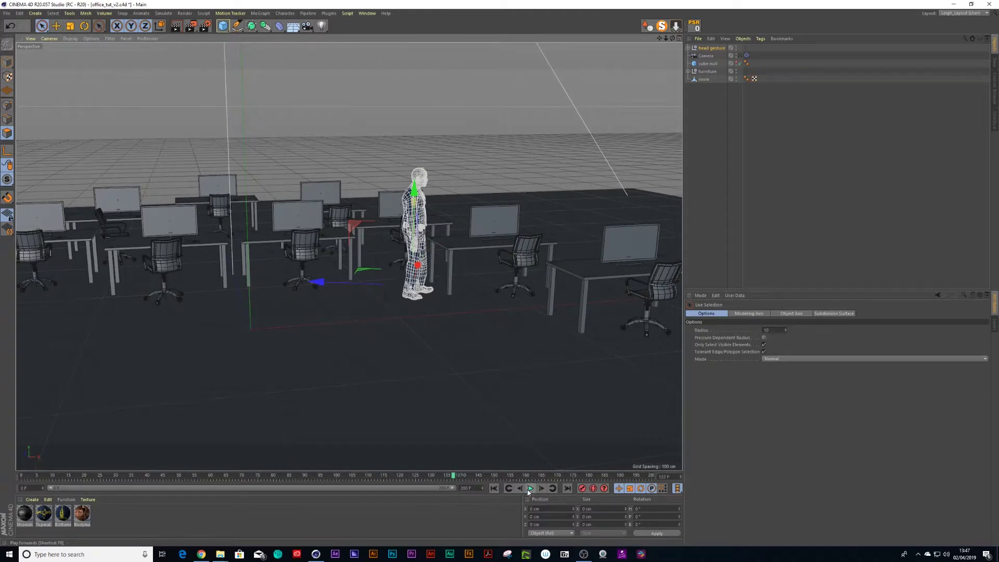
left_click_drag(66, 478, 28, 487)
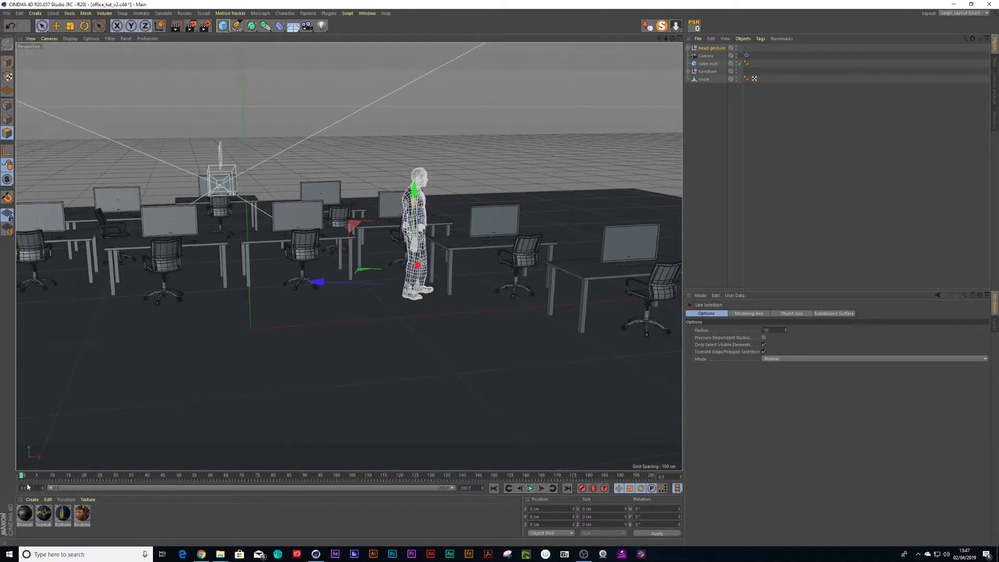
left_click(530, 488)
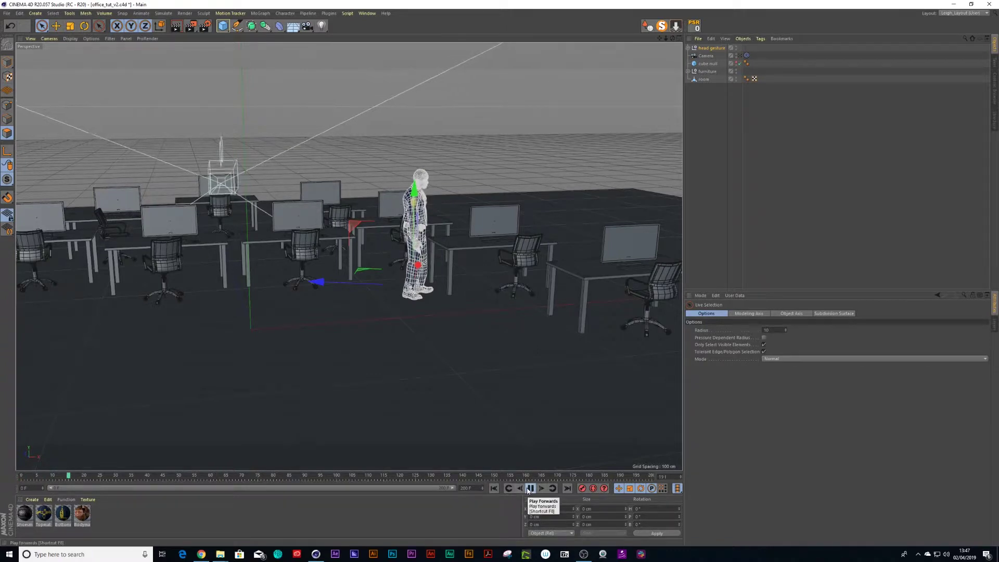
left_click(530, 488)
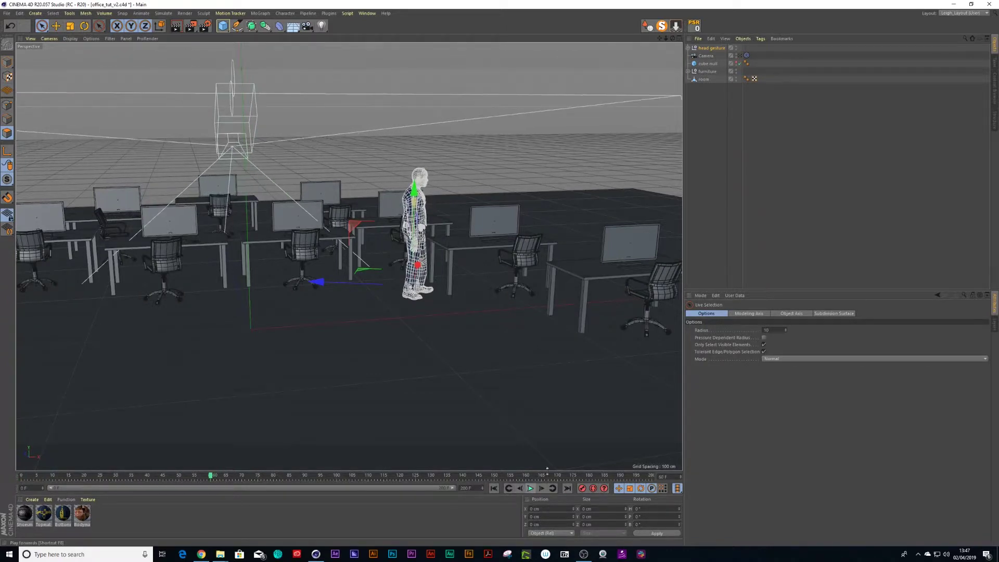
Set the head gesture motion clip's Loops to 100 in the Motion Mode timeline, then rewind to frame 0
key("shift+F3")
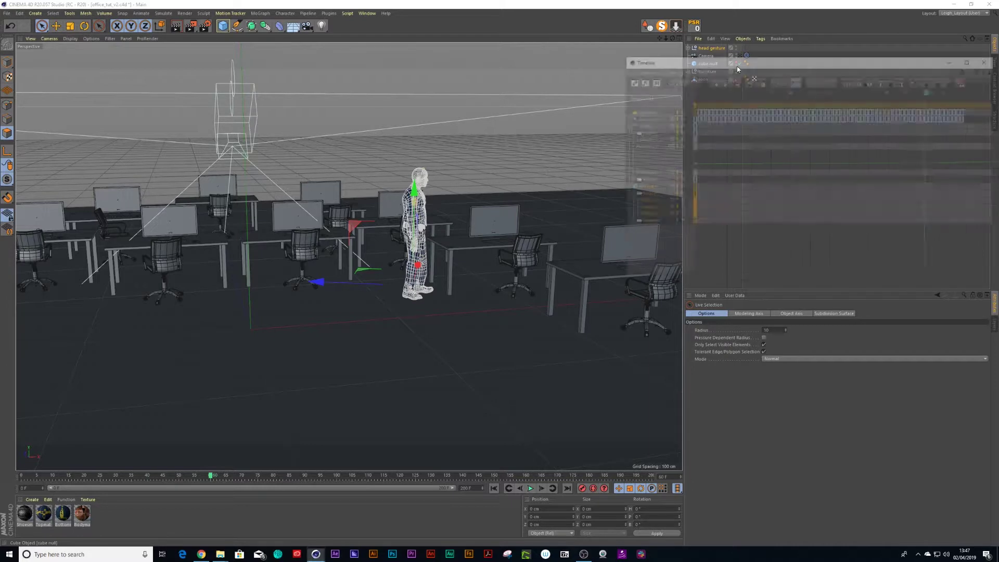
left_click(653, 81)
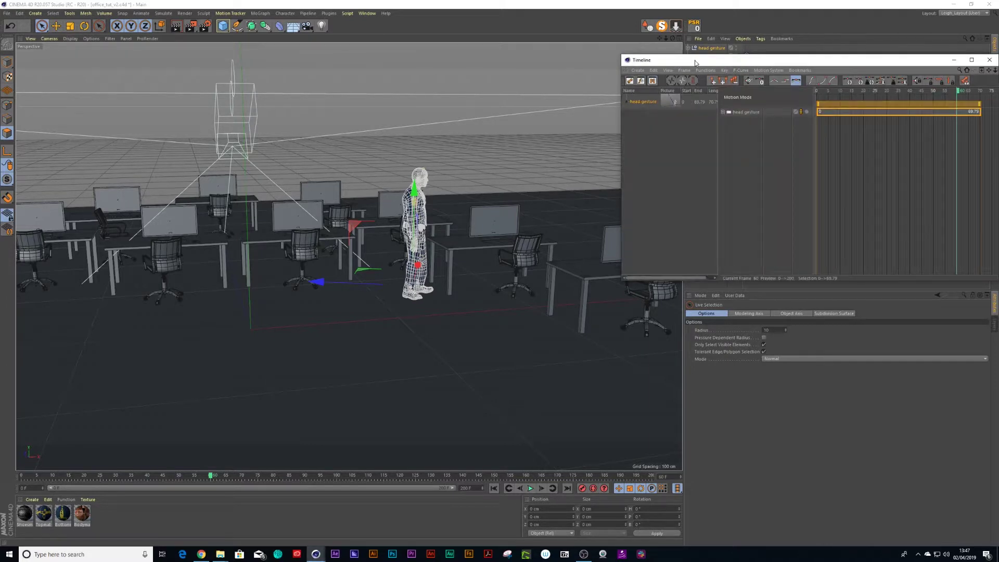
left_click_drag(687, 61, 384, 84)
left_click(527, 136)
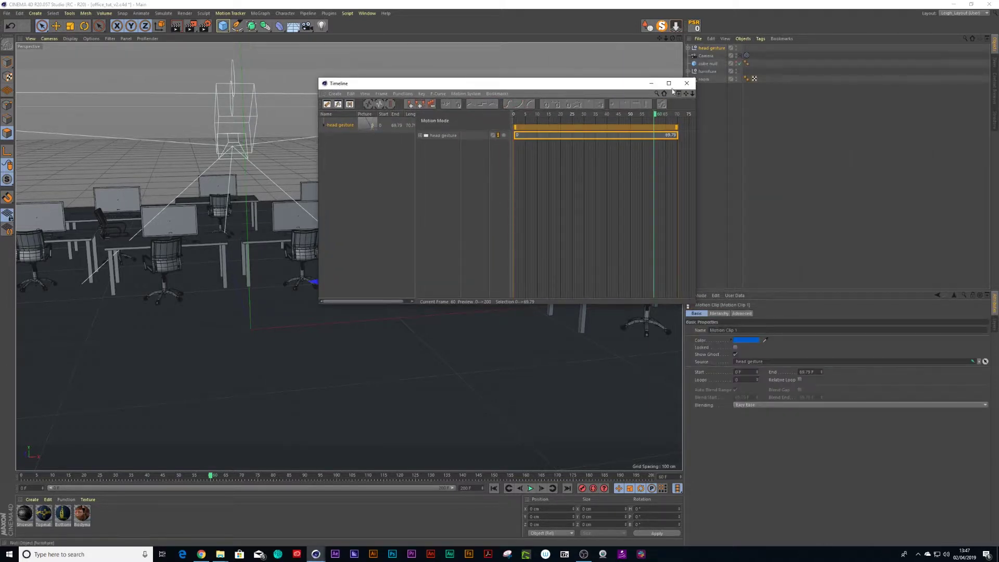
left_click_drag(744, 379, 715, 381)
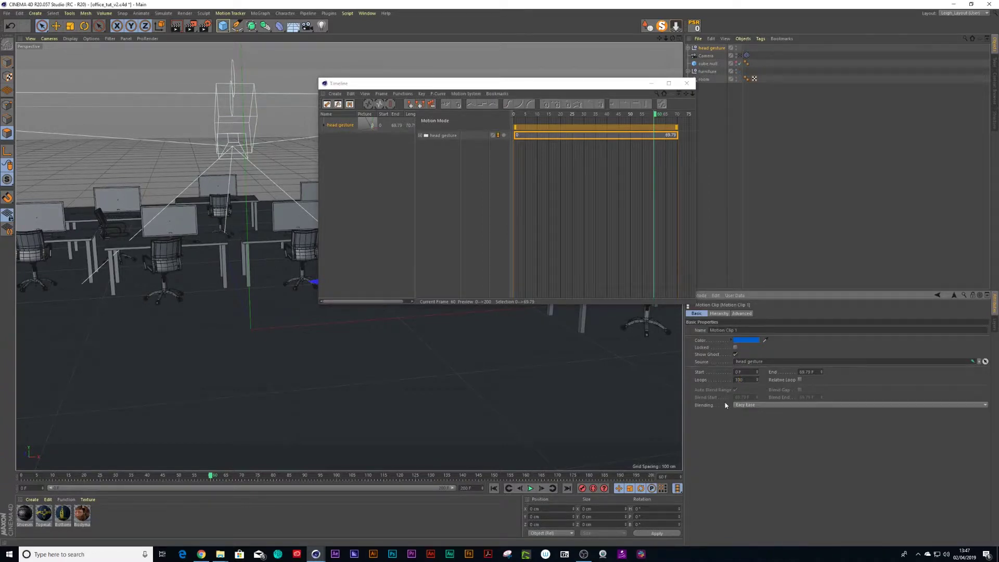
key("Return")
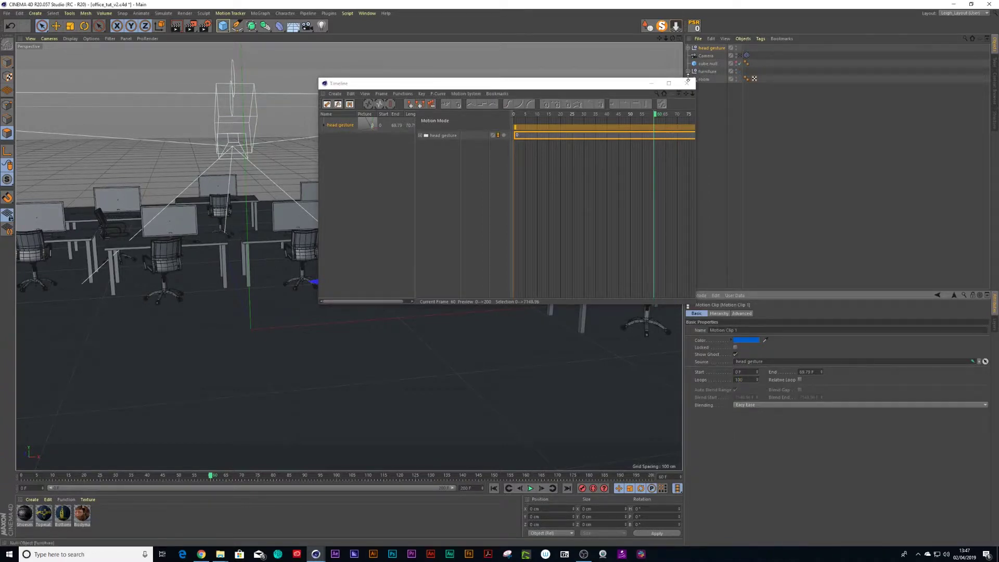
right_click_drag(640, 151, 514, 188, "alt")
middle_click_drag(572, 188, 518, 189, "alt")
scroll(517, 189, "down", 3)
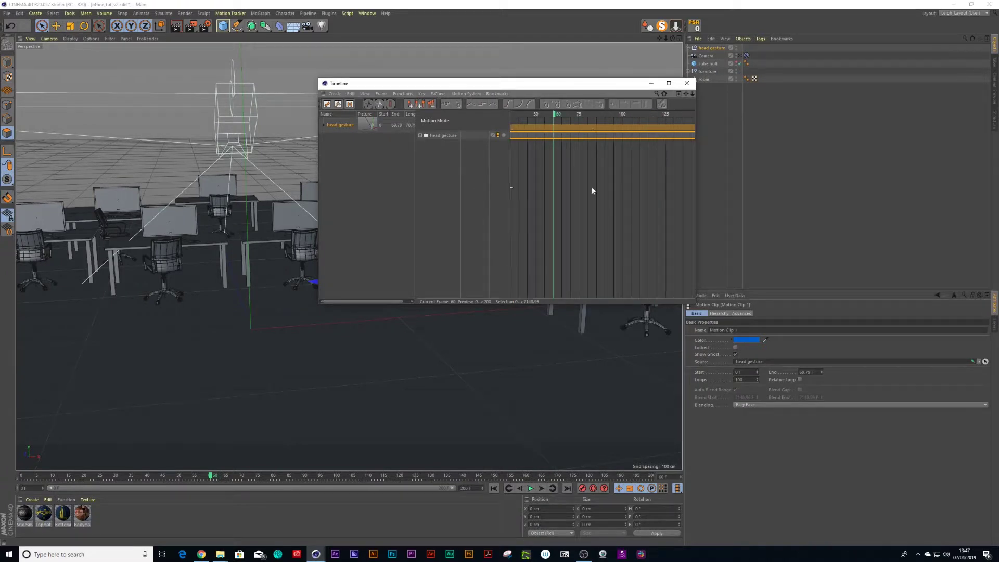
left_click(687, 84)
left_click_drag(39, 475, 20, 476)
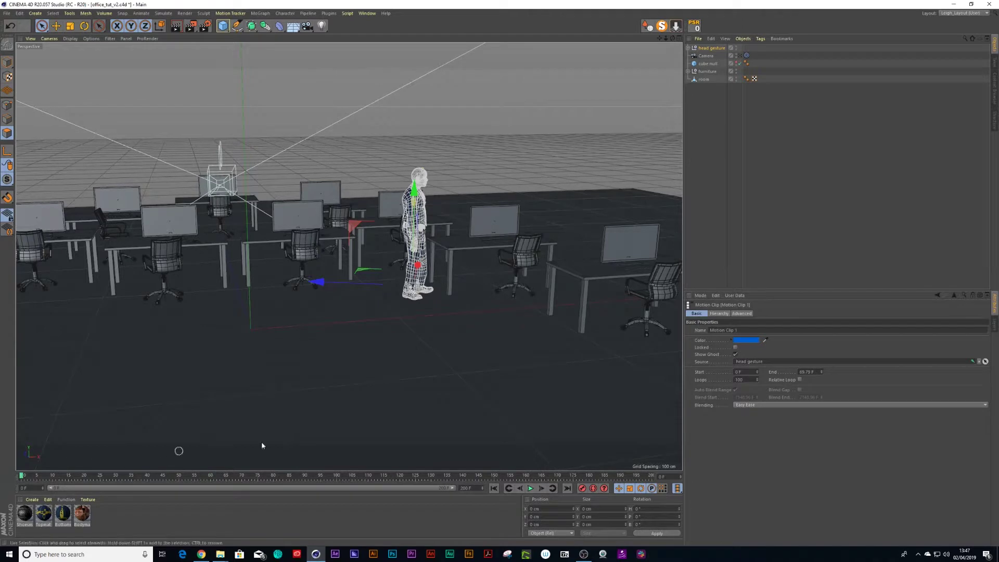
Preview the looping animation, then switch the viewport to Gouraud solid shading
left_click(531, 490)
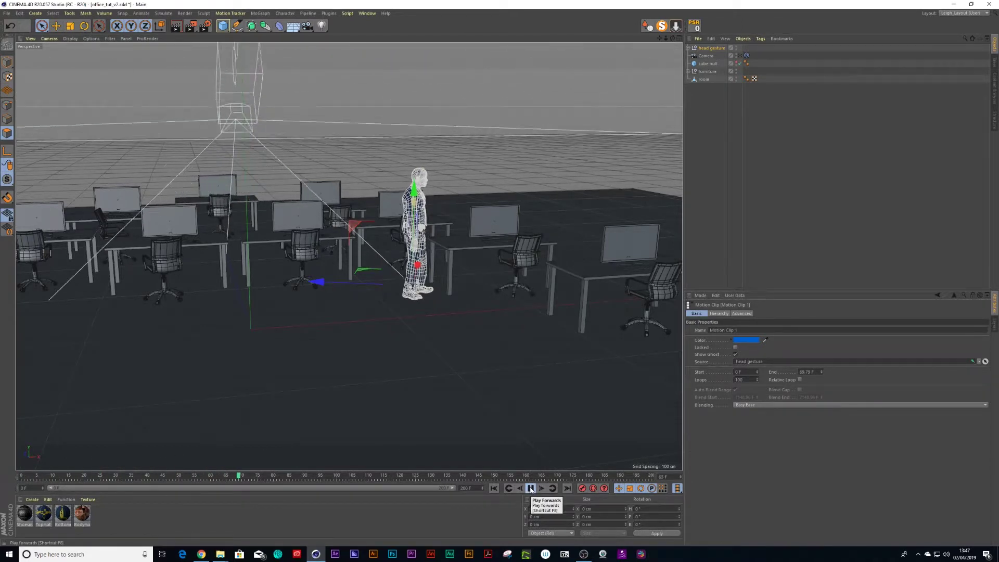
left_click(531, 489)
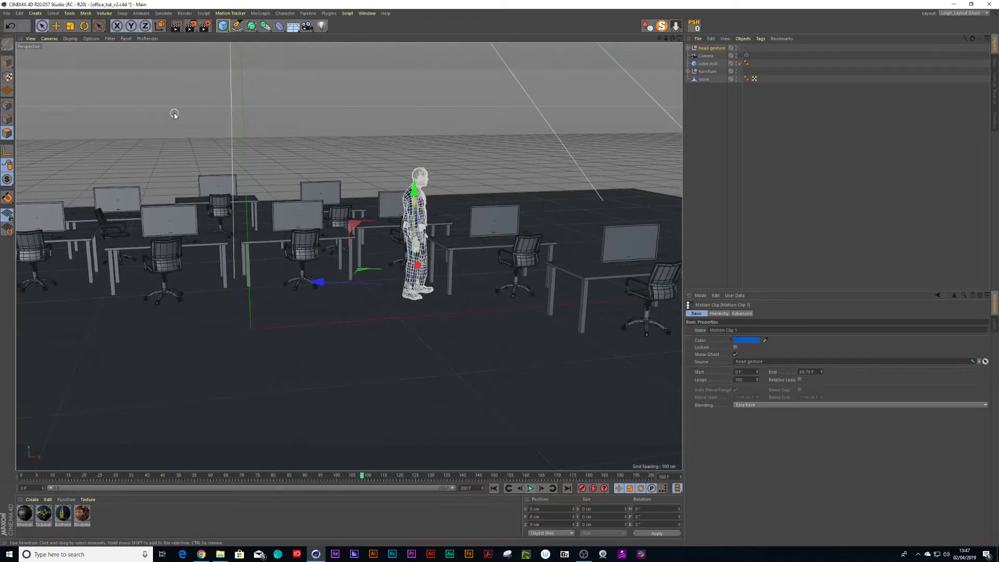
left_click(71, 39)
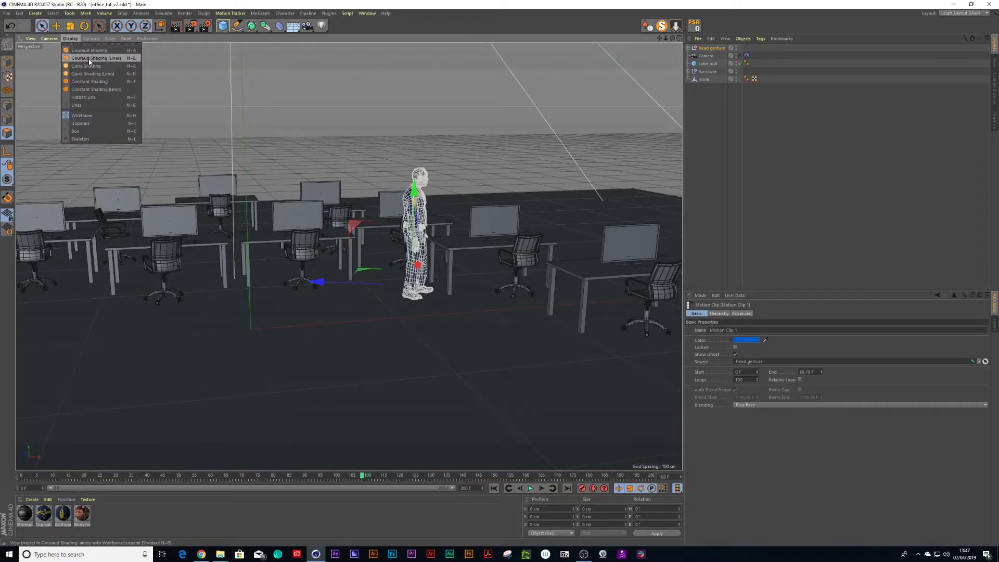
left_click(88, 58)
left_click(71, 40)
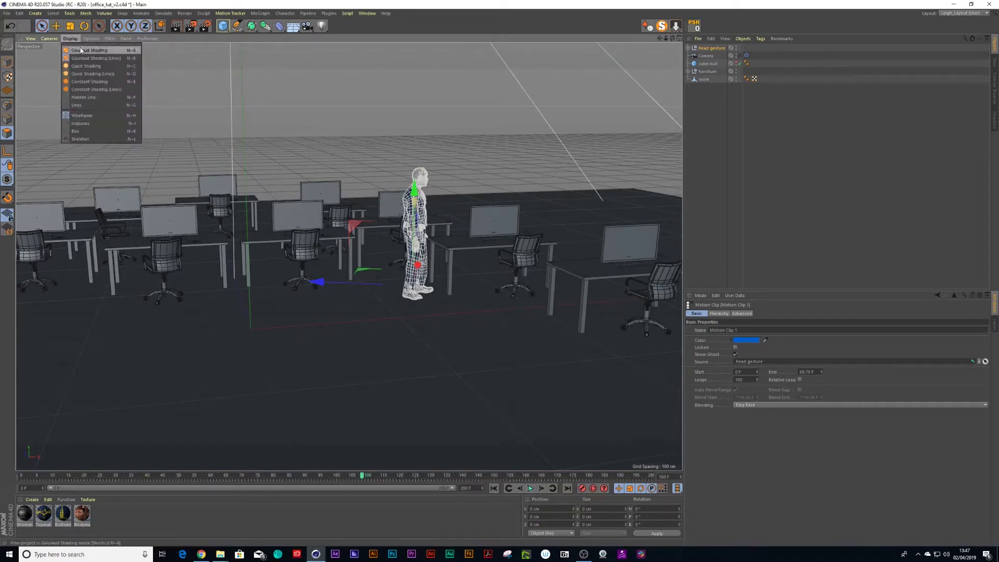
left_click(81, 51)
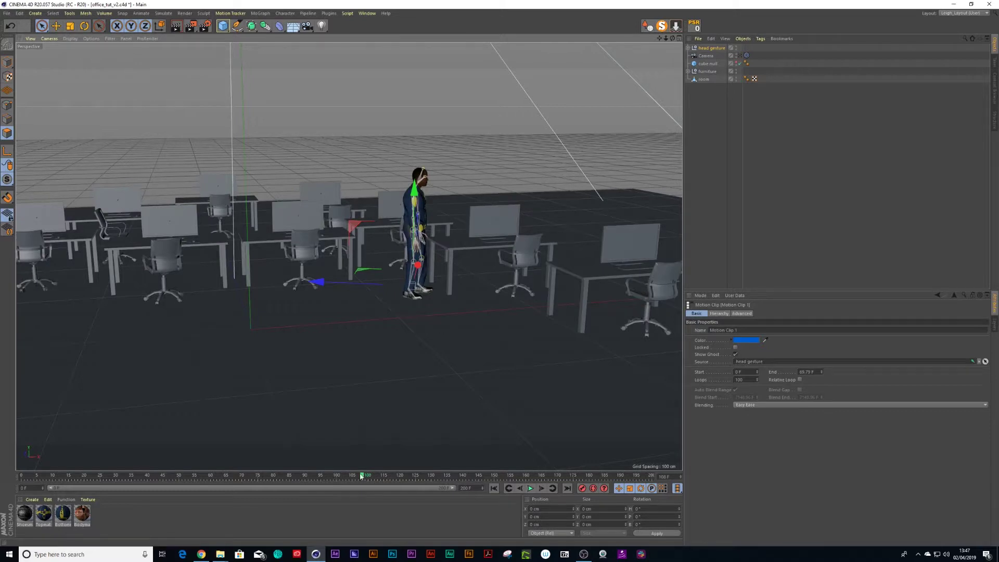
Delete all texture tags (Bodymat, Shoes and the rest) from the head gesture character
left_click_drag(361, 476, 438, 478)
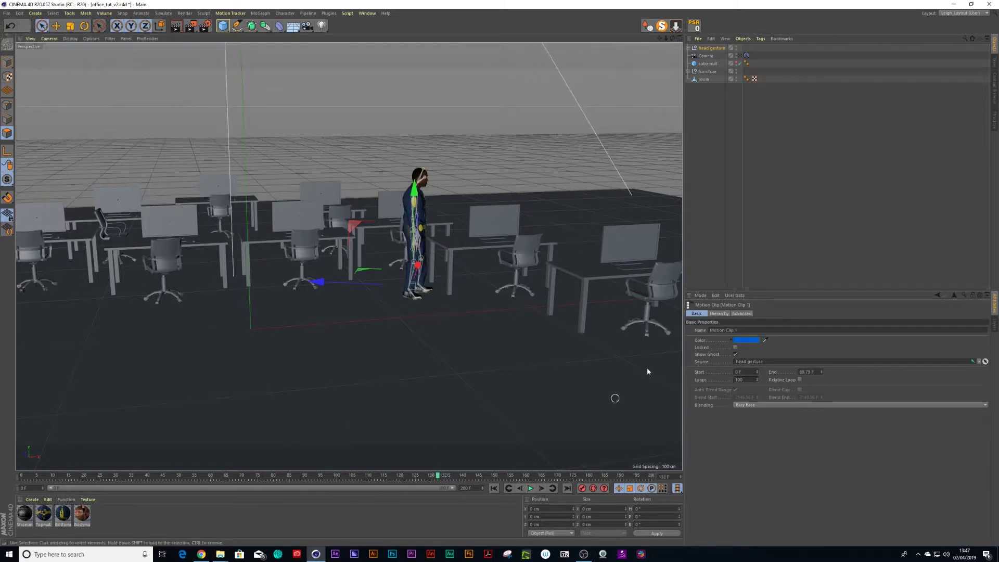
left_click(688, 48)
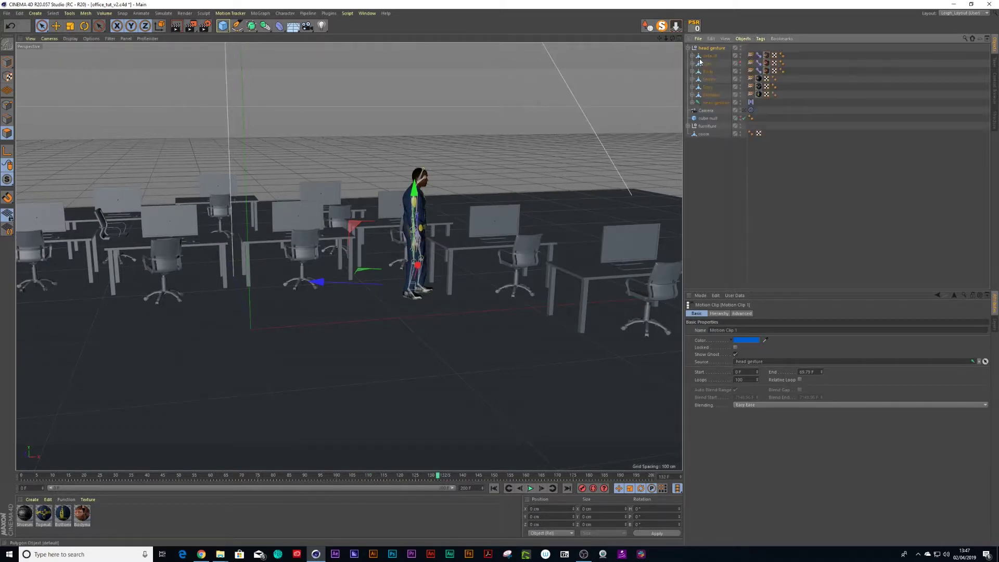
left_click(768, 56)
key("Delete")
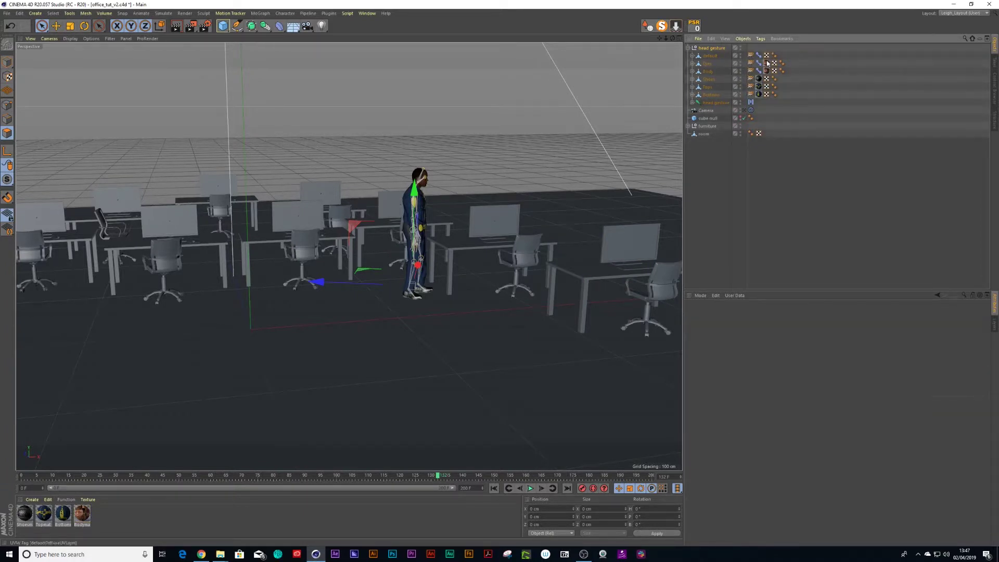
key("Delete")
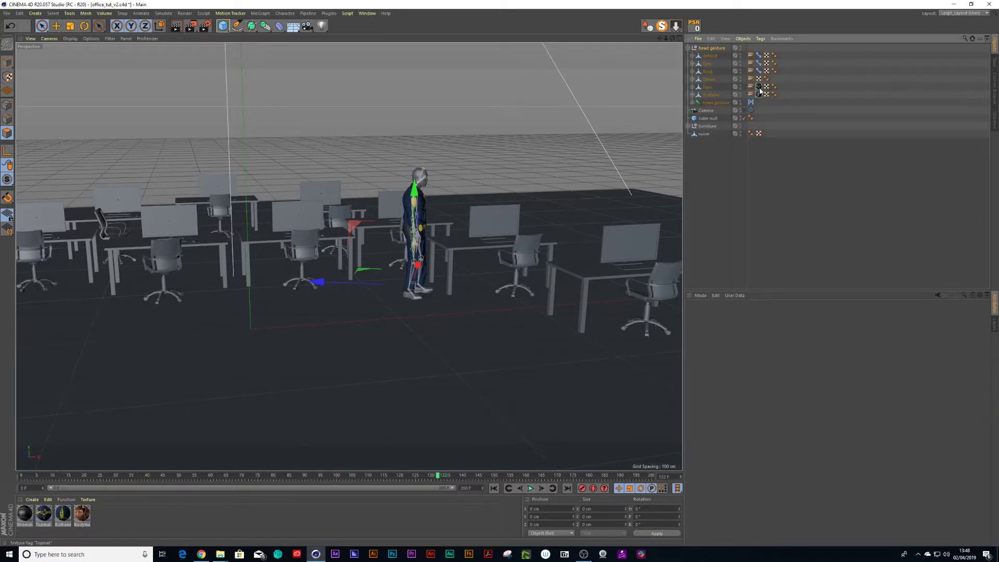
left_click(760, 88)
key("Delete")
left_click(760, 96)
key("Delete")
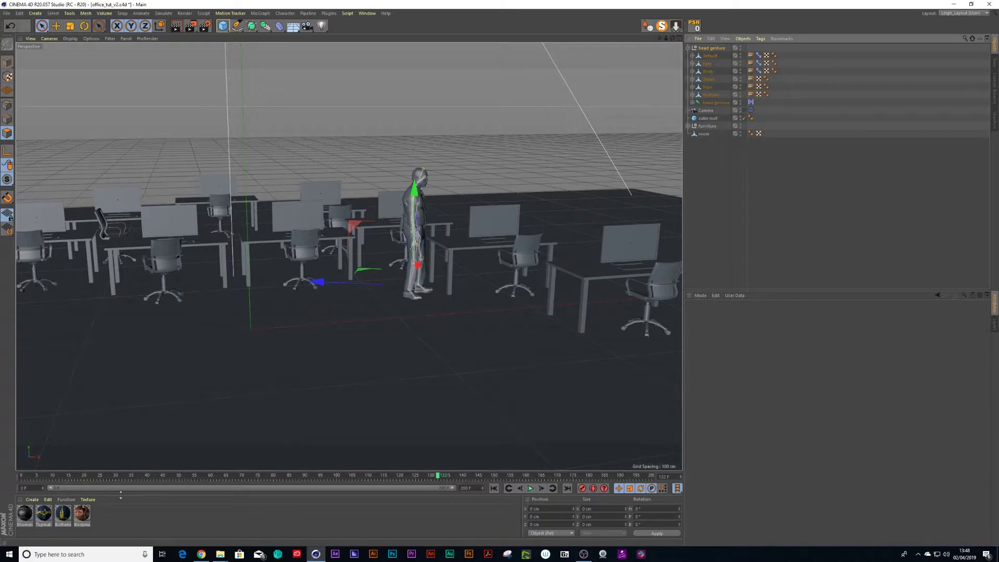
Delete every material, starting with Bodymat, from the Material Manager
left_click(81, 513)
key("Delete")
left_click(45, 515)
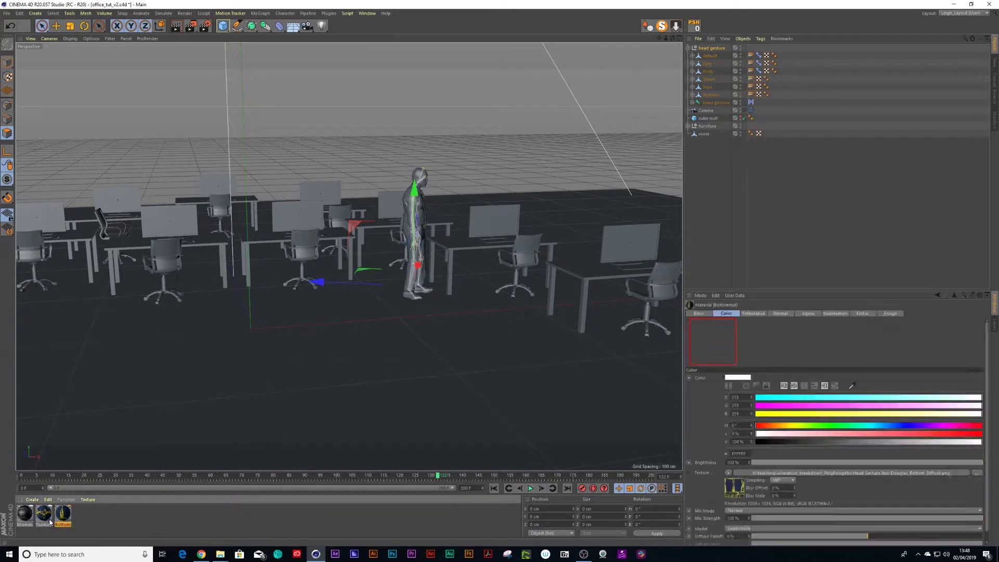
key("Delete")
left_click(26, 514)
key("Delete")
left_click(26, 514)
key("Delete")
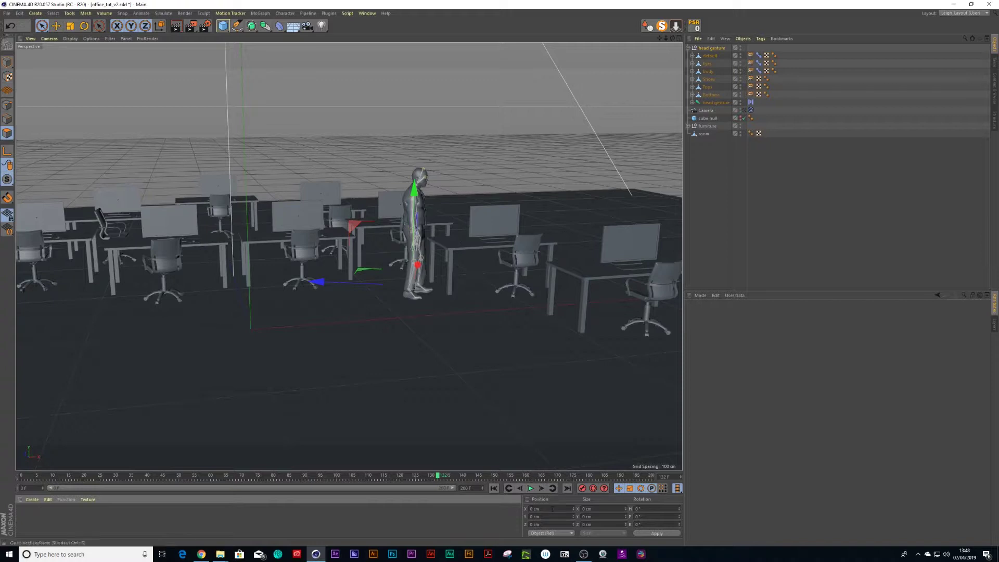
Merge the Sitting Gun Motion FBX file into the office scene
left_click_drag(456, 237, 448, 240, "alt")
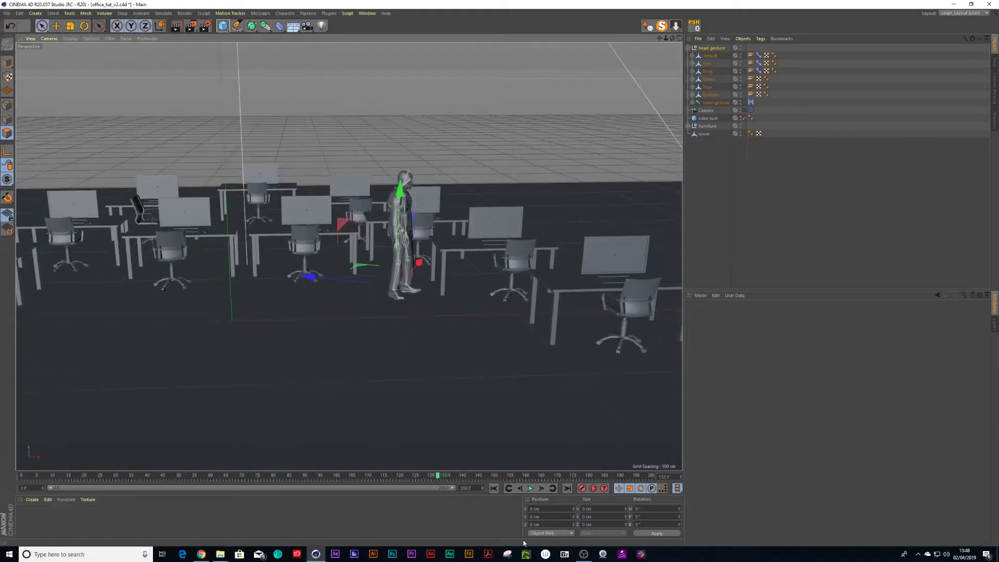
left_click(531, 488)
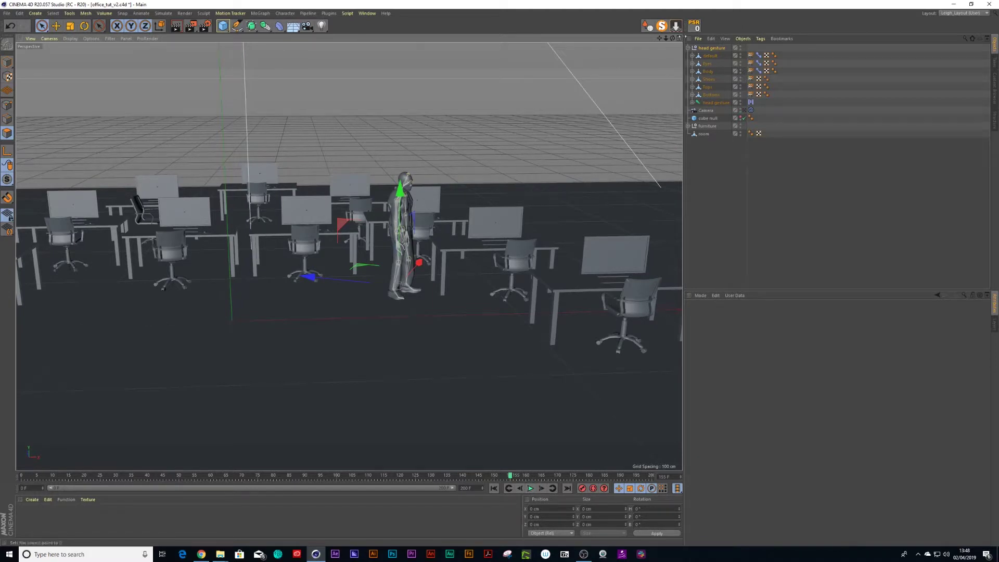
left_click(689, 48)
left_click(698, 39)
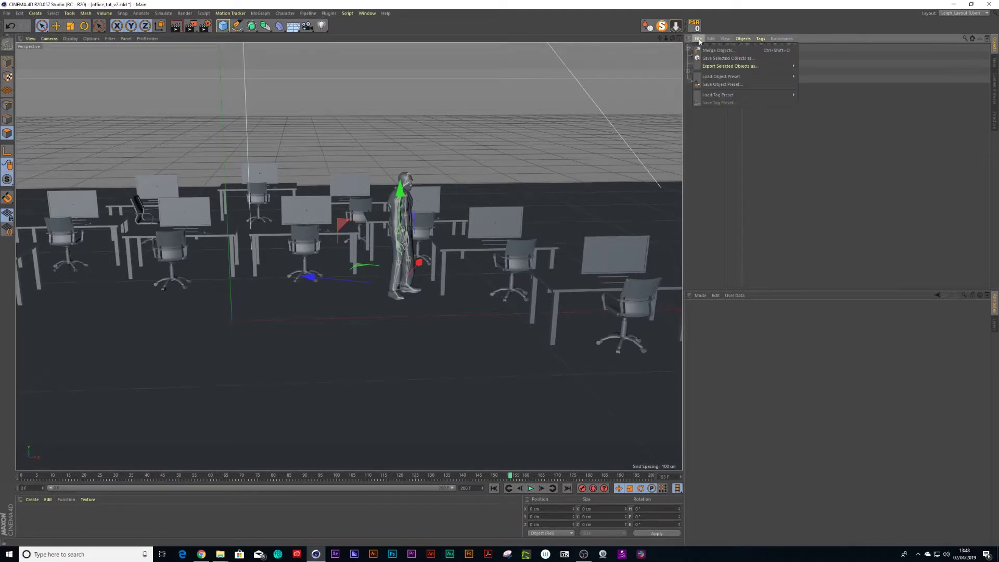
left_click(708, 49)
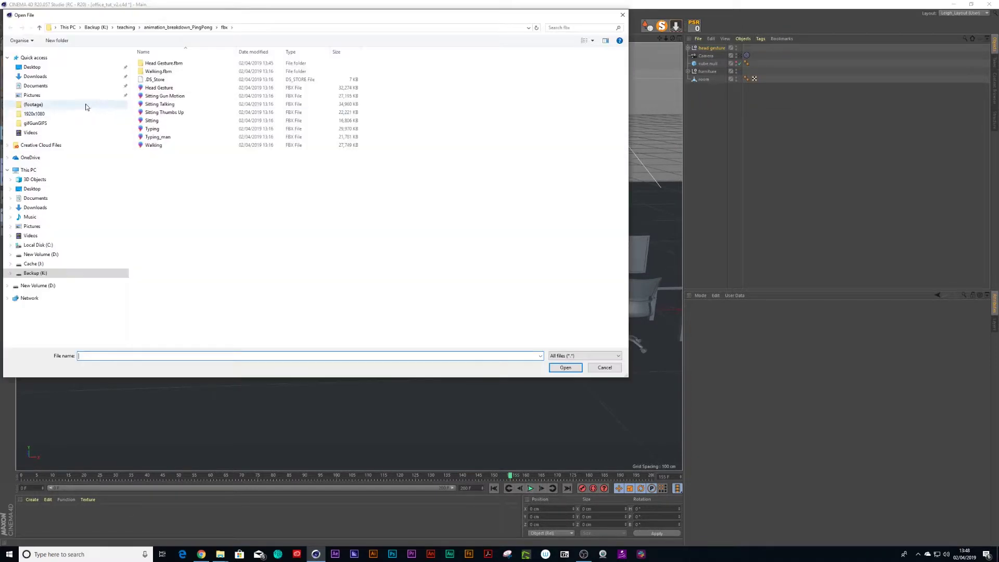
left_click(165, 96)
left_click(566, 367)
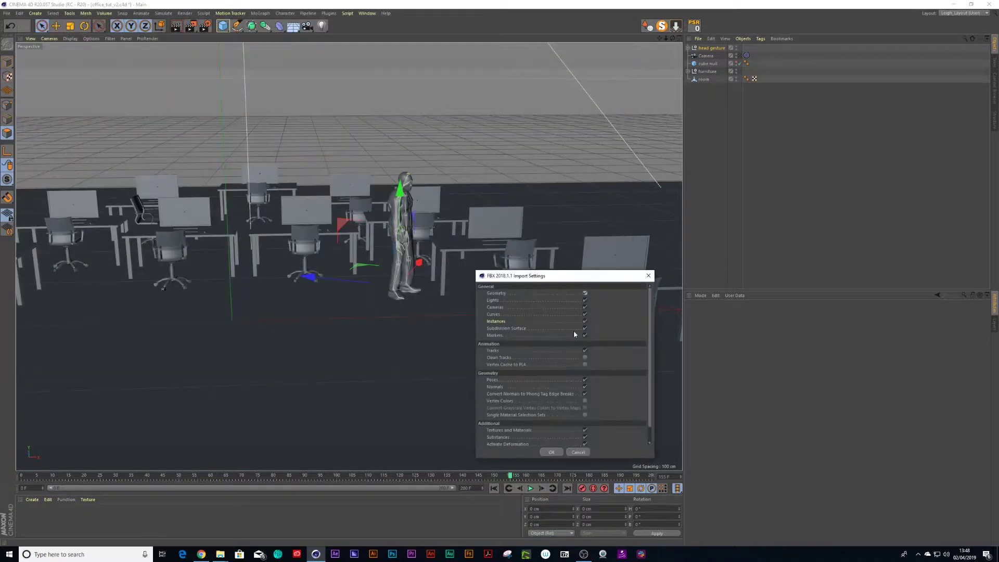
left_click(552, 452)
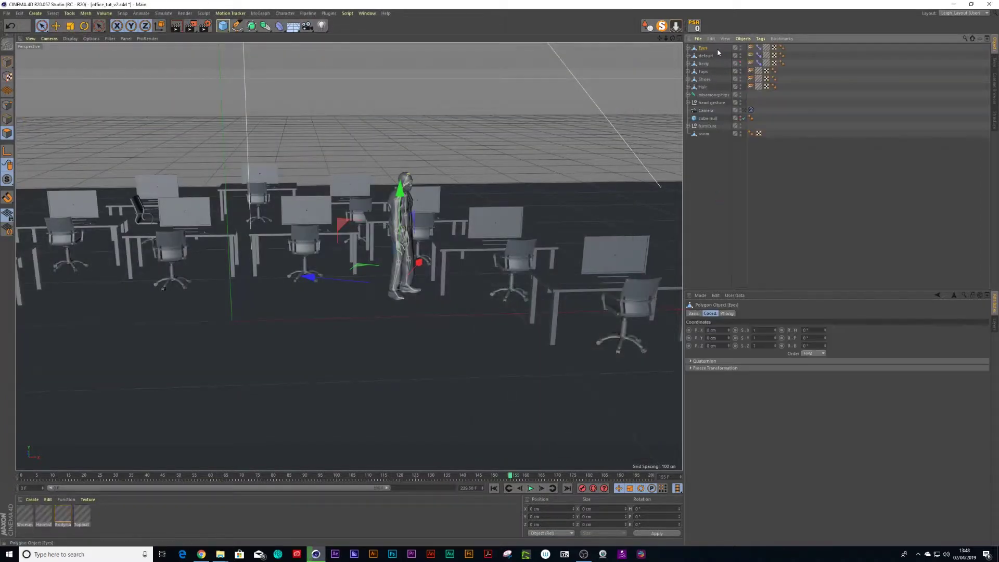
Group the imported character parts under a null renamed 'sitting gun'
left_click(713, 102)
left_click(714, 96, "shift")
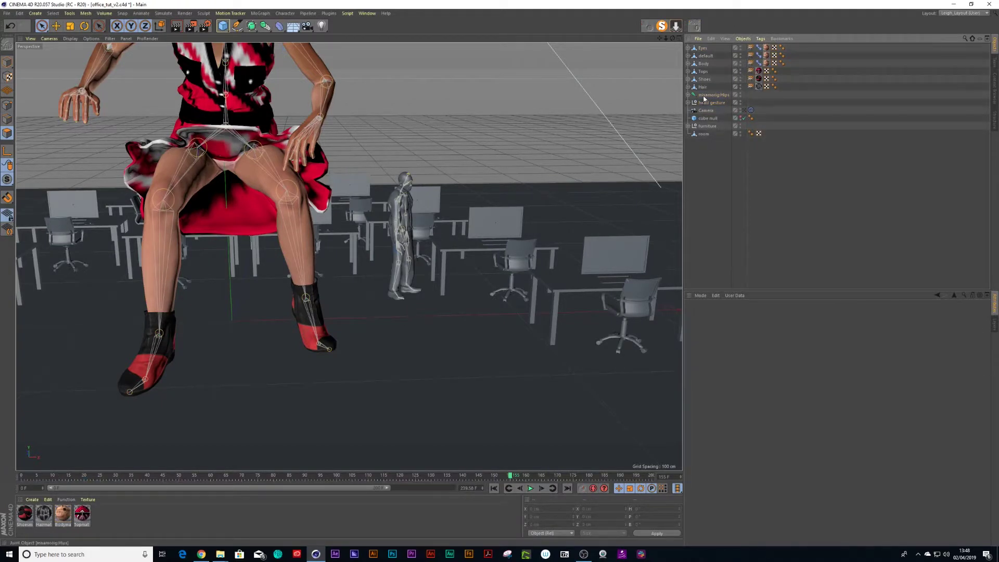
left_click(706, 96)
left_click(704, 49, "shift")
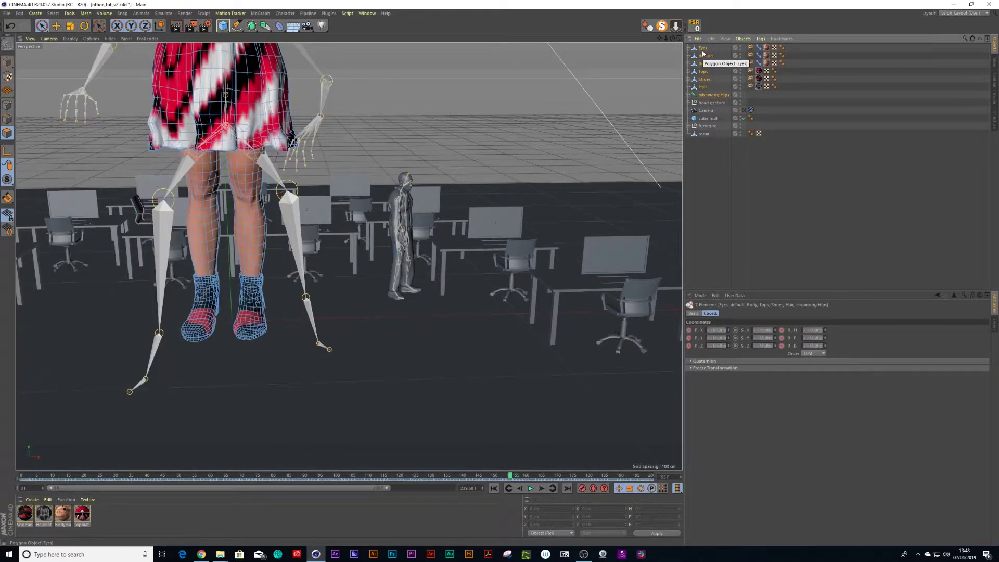
key("alt+g")
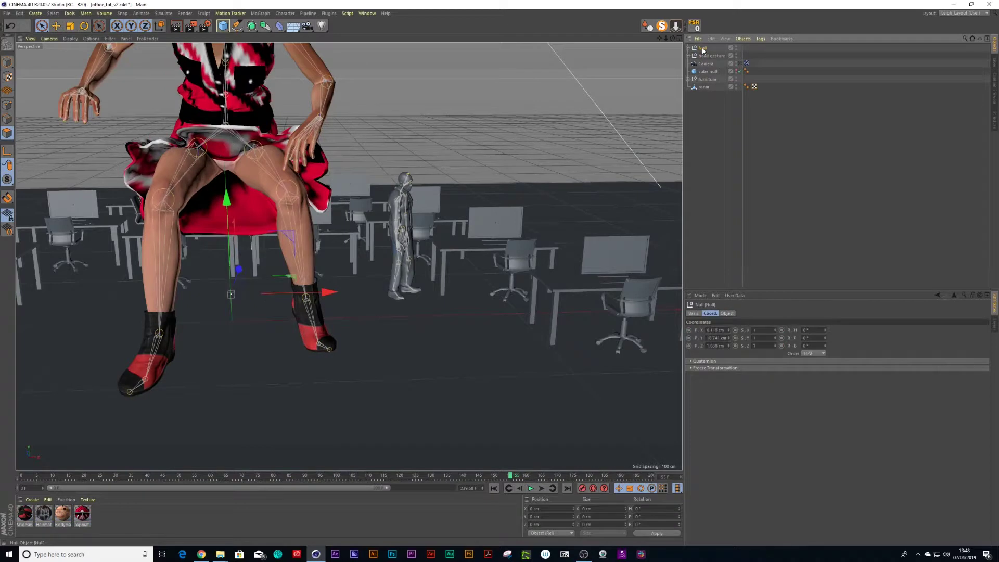
double_click(703, 49)
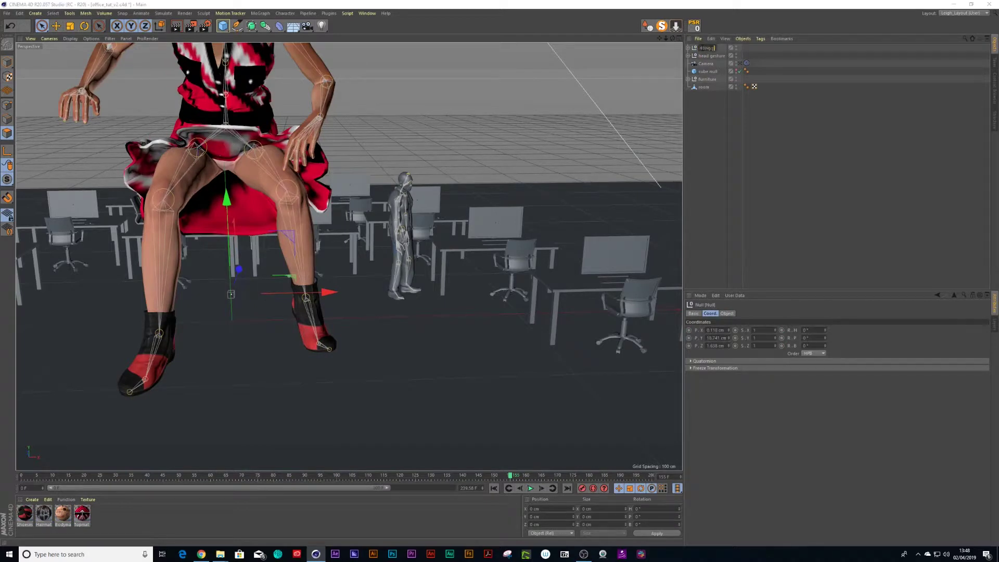
key("ctrl+a")
key("Return")
left_click(702, 50)
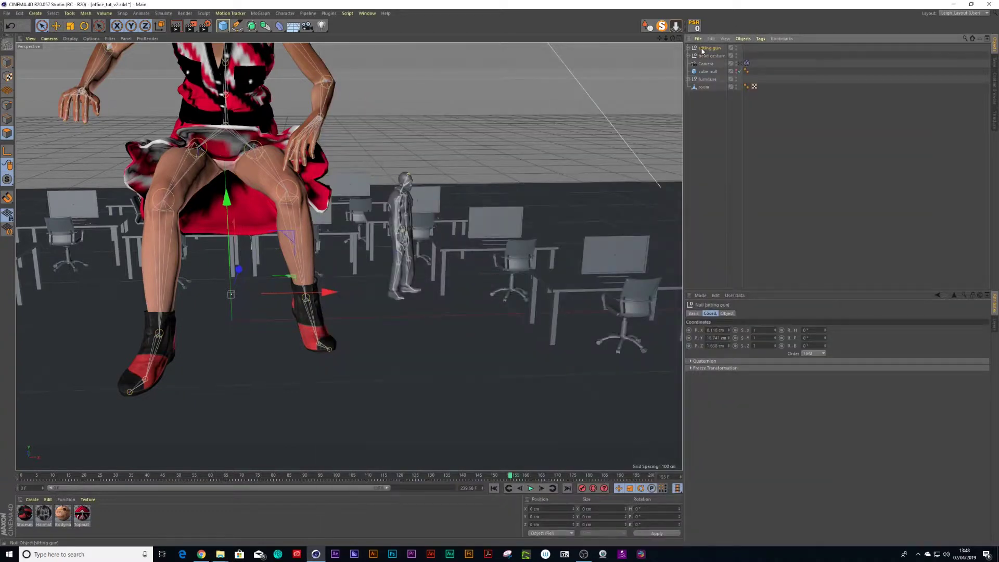
Unfold the sitting gun null and select its mixamorig:Hips joint
left_click(689, 48)
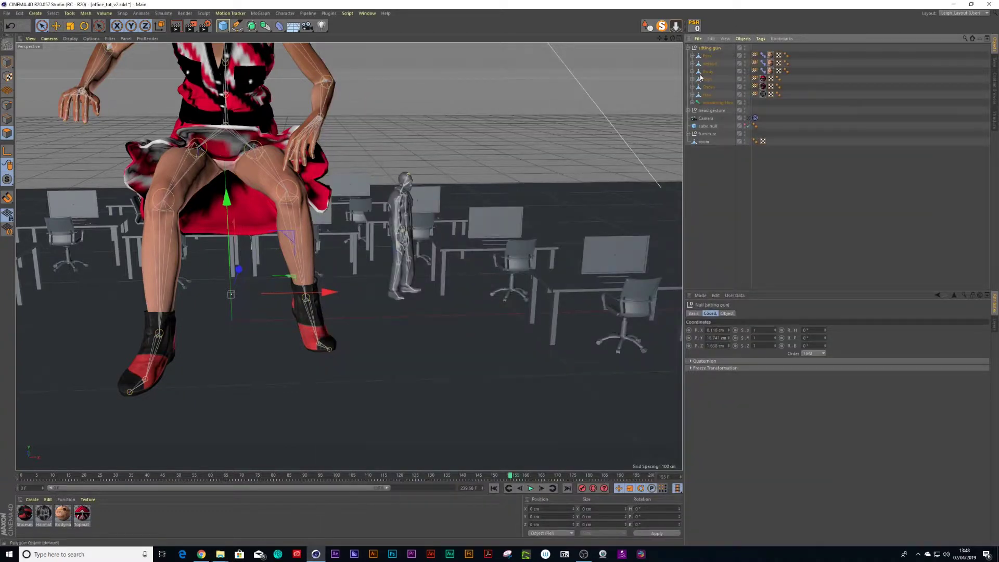
left_click(710, 104)
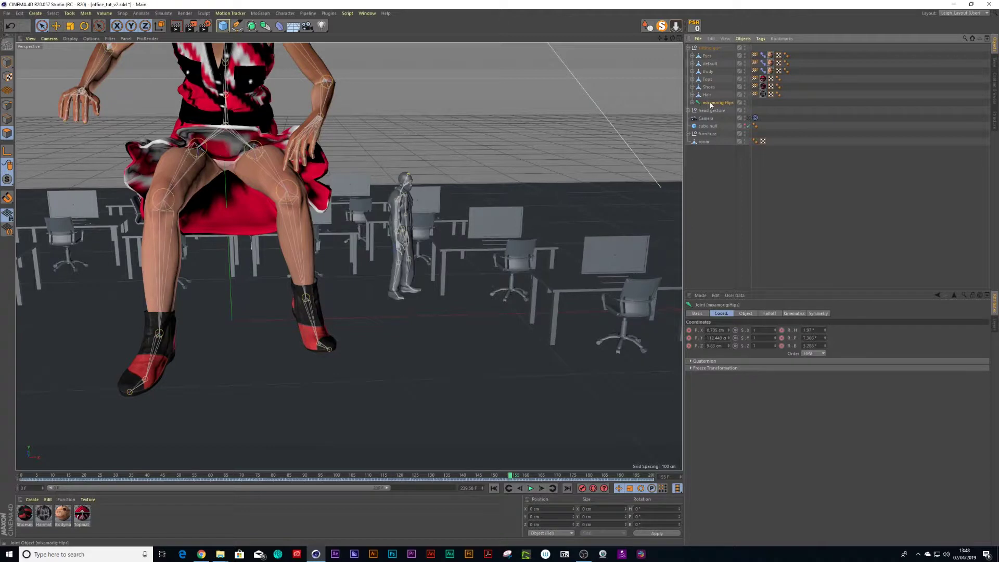
left_click(105, 14)
Add a motion clip from the character's animation with source name 'sitting gun'
mouse_move(141, 13)
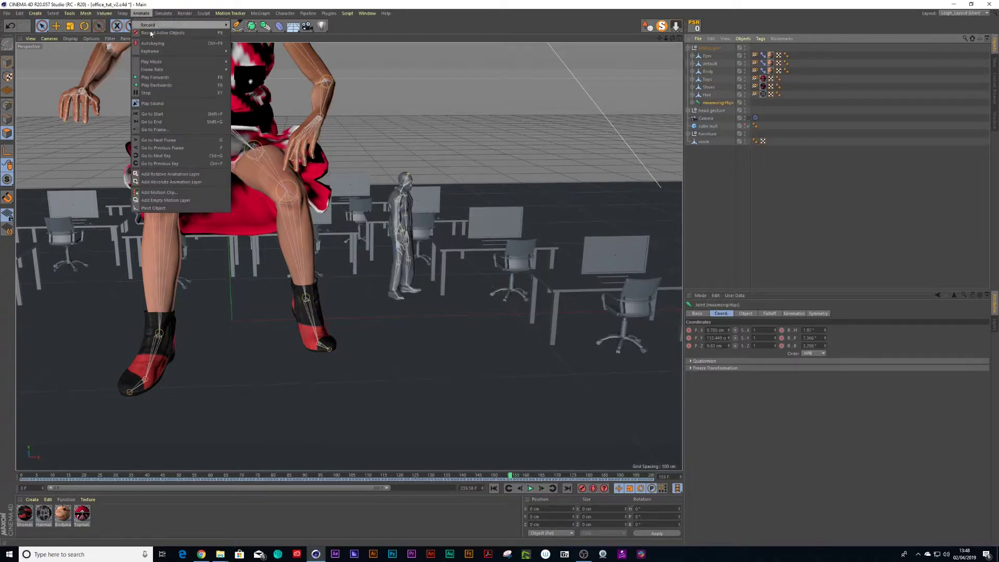
left_click(159, 192)
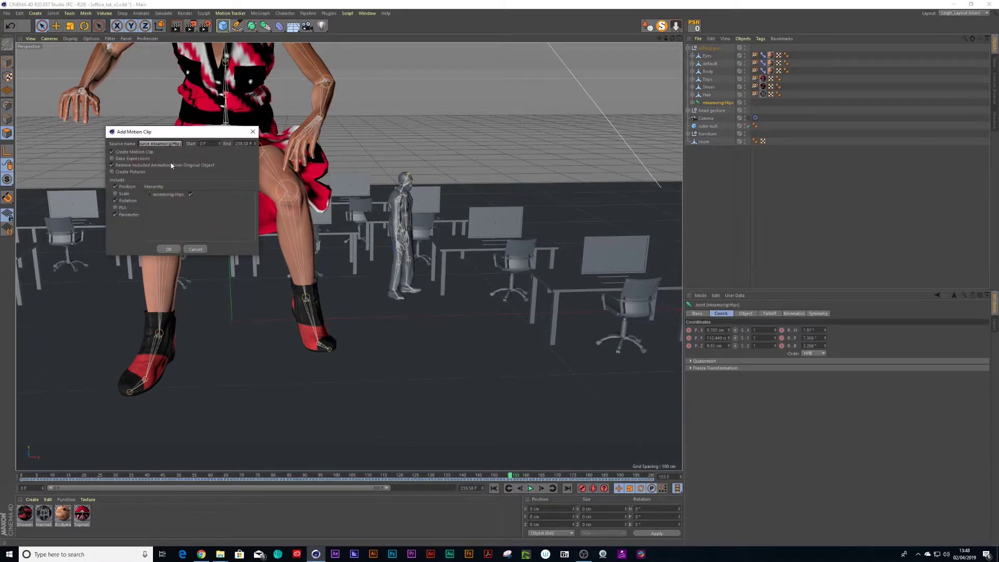
type("sitting gun")
left_click(174, 250)
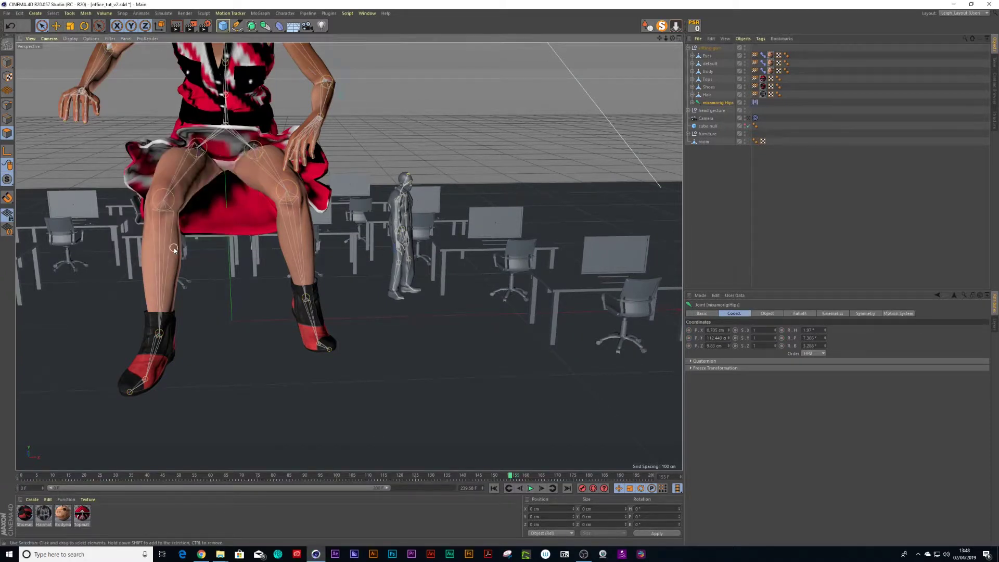
Rename the mixamorig:Hips motion layer to 'sitting gun' in the Motion Mode timeline
key("shift+F3")
left_click_drag(283, 242, 320, 233)
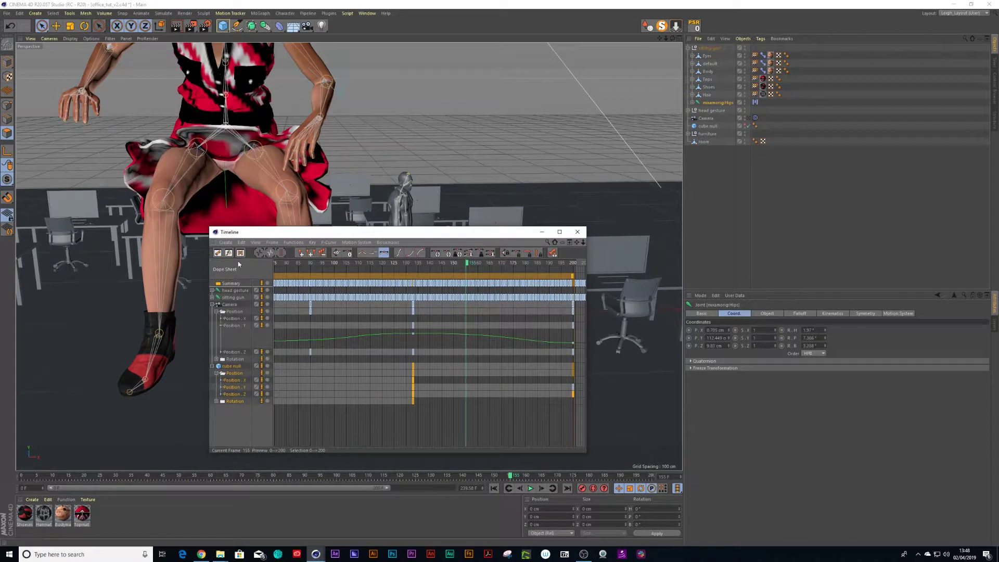
left_click(240, 254)
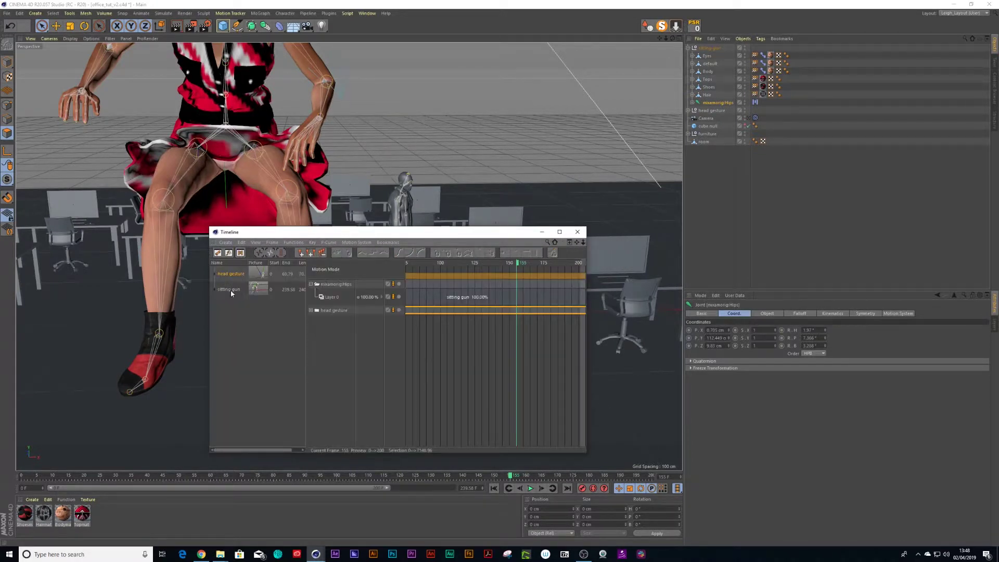
double_click(323, 285)
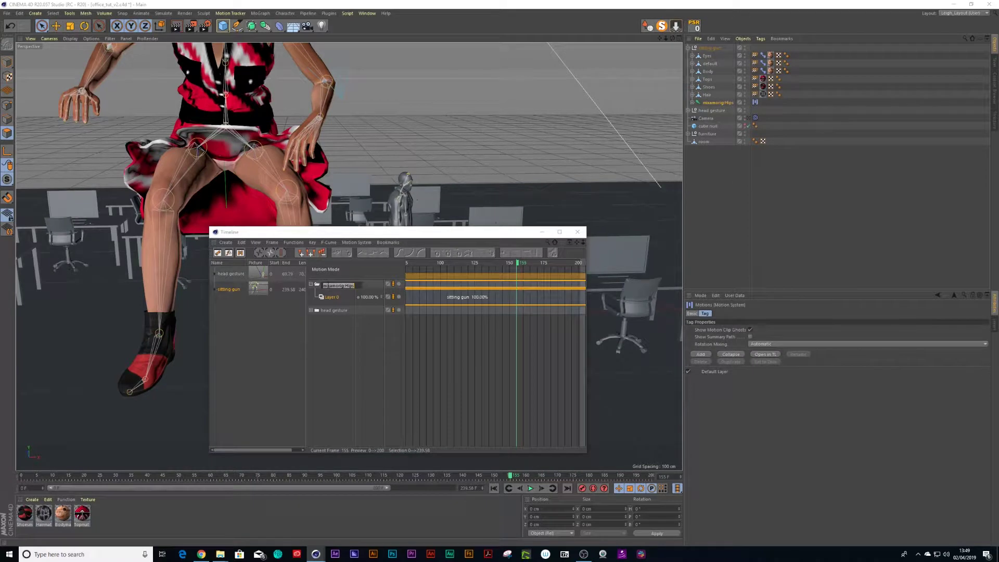
type("sitting gun")
key("Return")
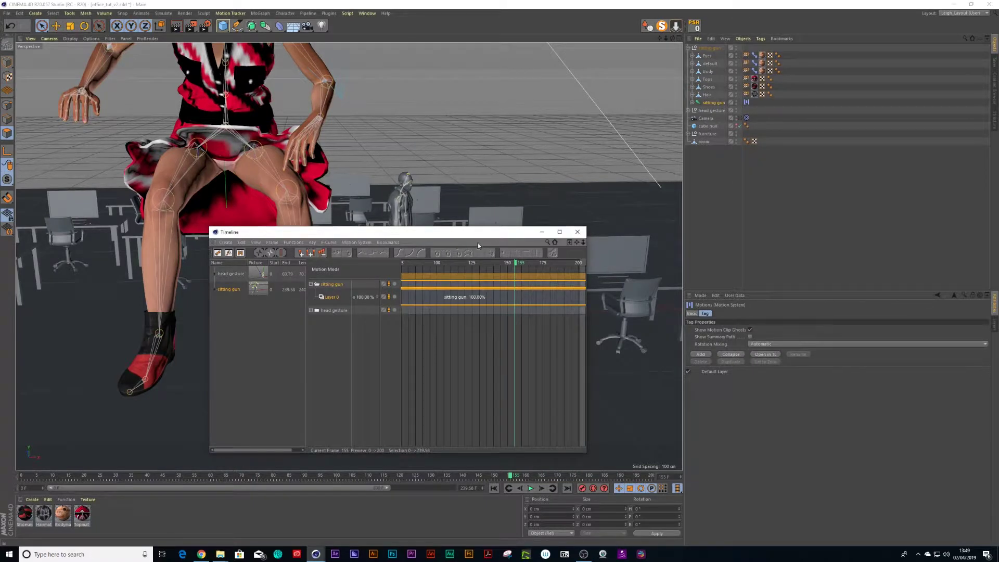
left_click(585, 234)
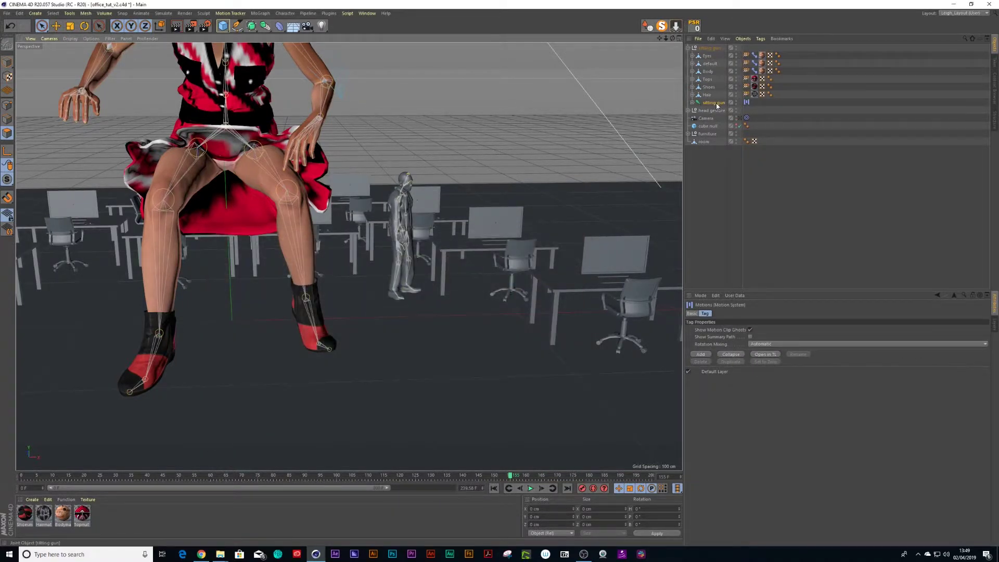
left_click(714, 103)
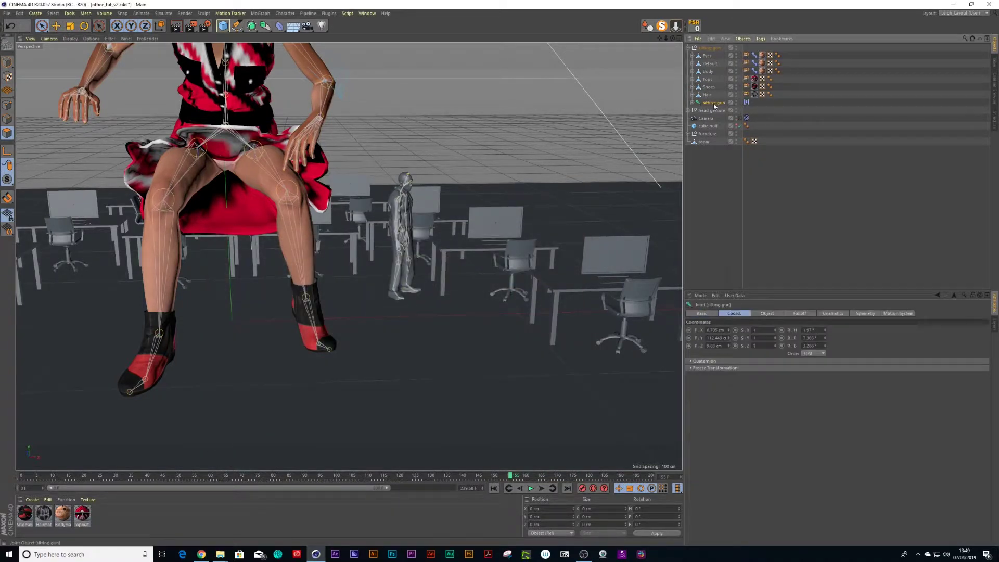
Try scaling the hips joint to 0.5, then undo the change
left_click(762, 330)
type("0.5")
key("Return")
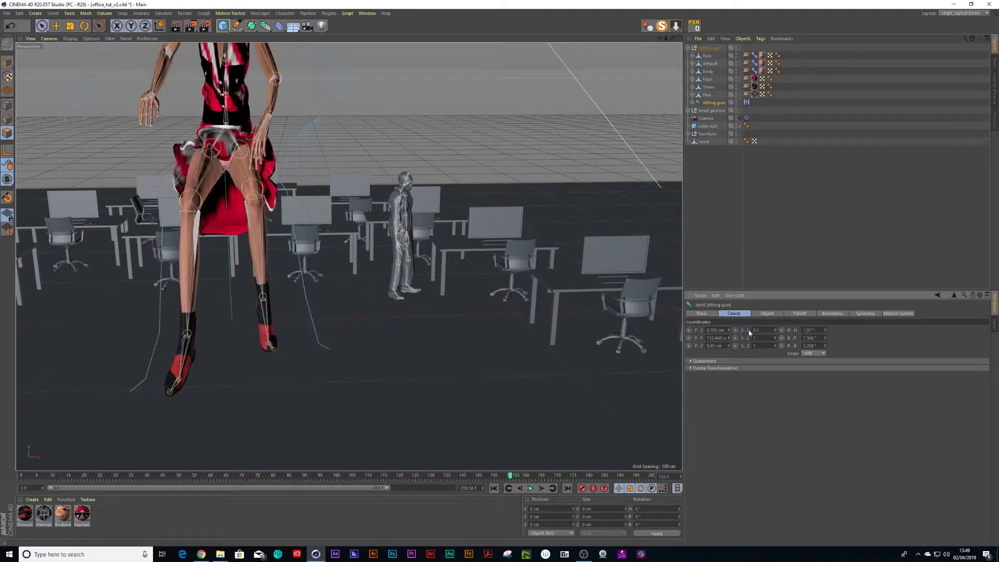
type("0.5")
key("Return")
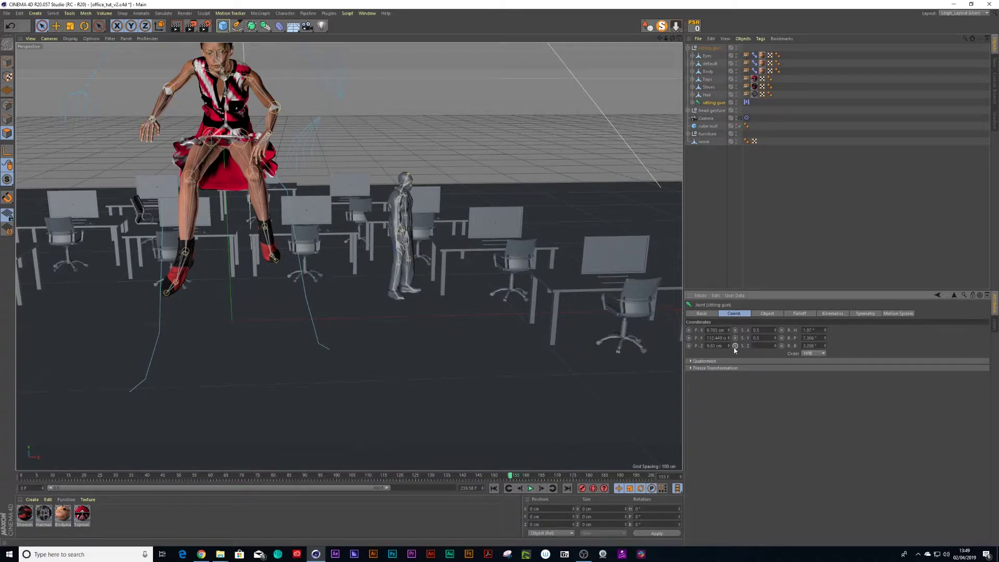
key("ctrl+z")
key("ctrl+z")
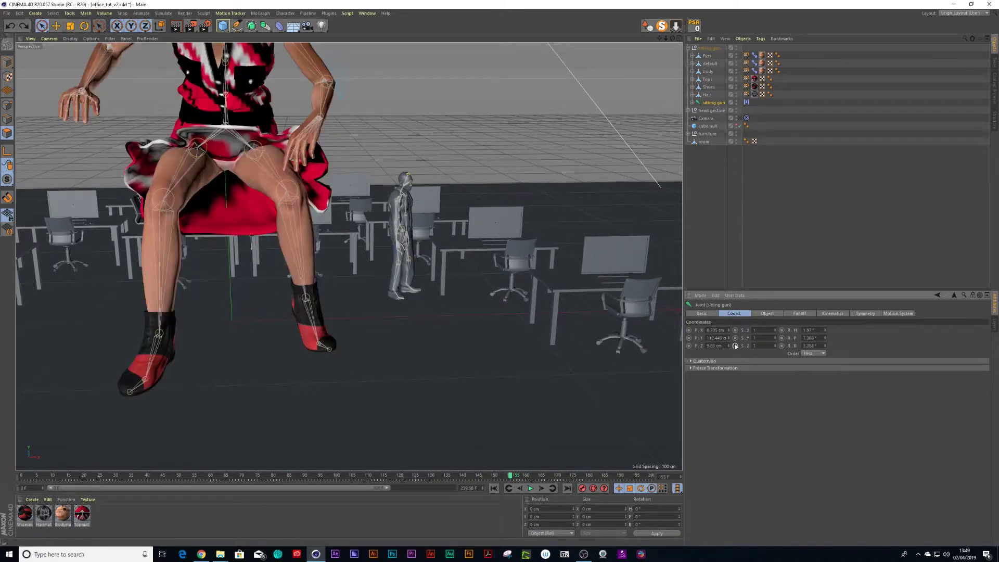
Scale the sitting gun null to 0.5 on X, Y and Z
left_click(688, 47)
left_click(705, 48)
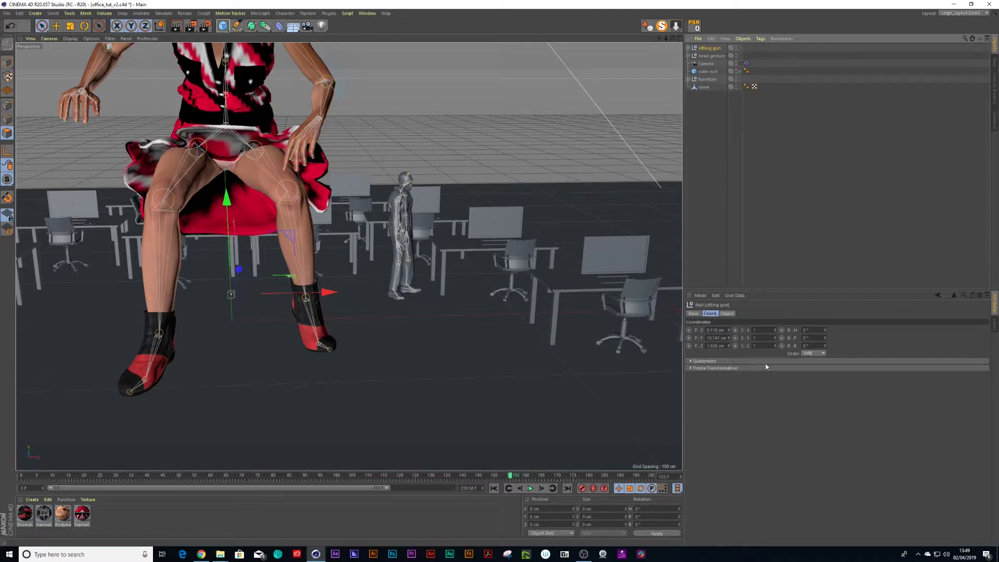
left_click(765, 331)
type("0.5")
key("Return")
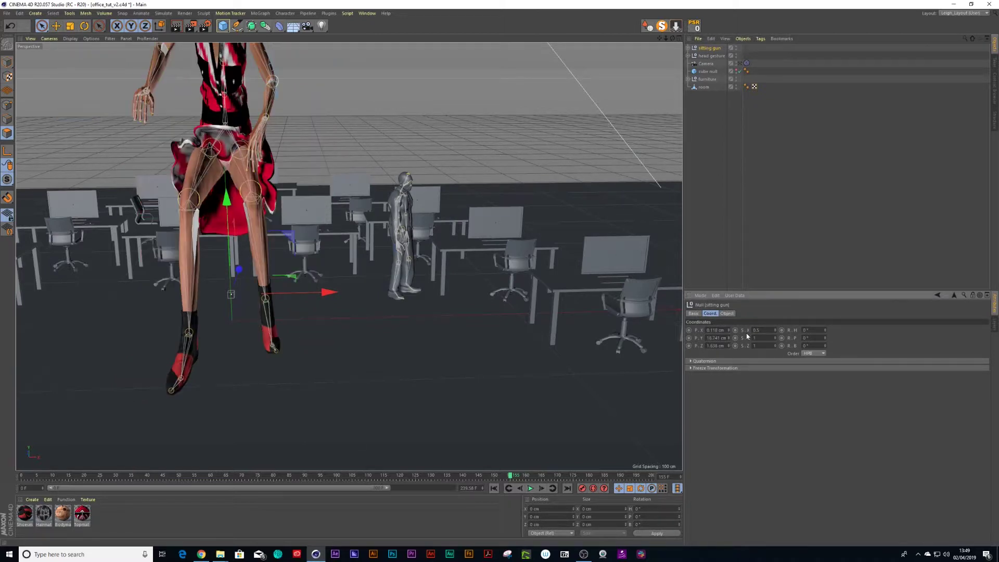
type("0.5")
key("Return")
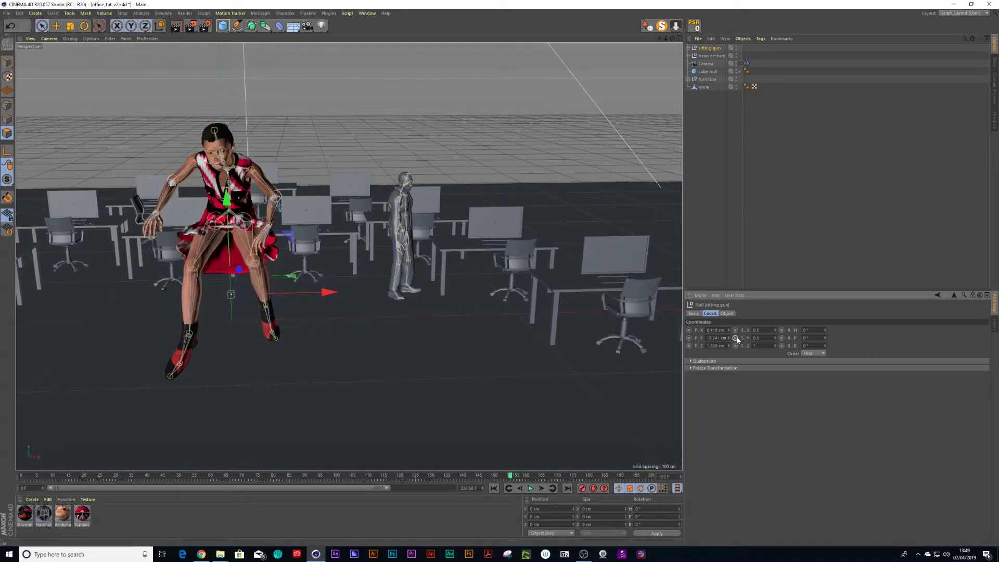
type("0.5")
key("Return")
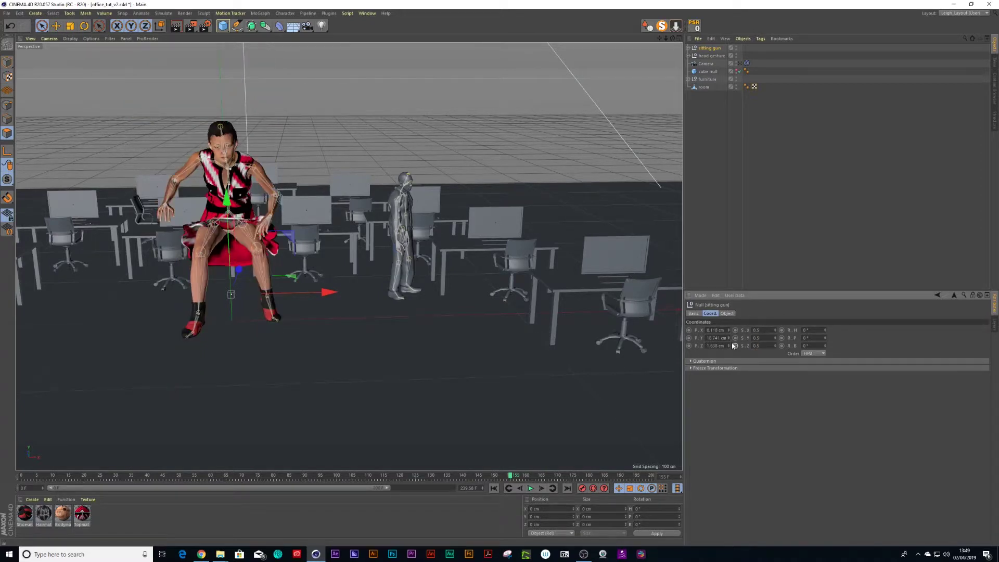
Move the sitting gun character across the office floor beside a desk
scroll(291, 302, "down", 5)
mouse_move(246, 324)
left_mouse_down("alt")
mouse_move(337, 314)
mouse_move(299, 342)
mouse_move(250, 345)
left_mouse_up("alt")
left_click_drag(331, 240, 159, 270)
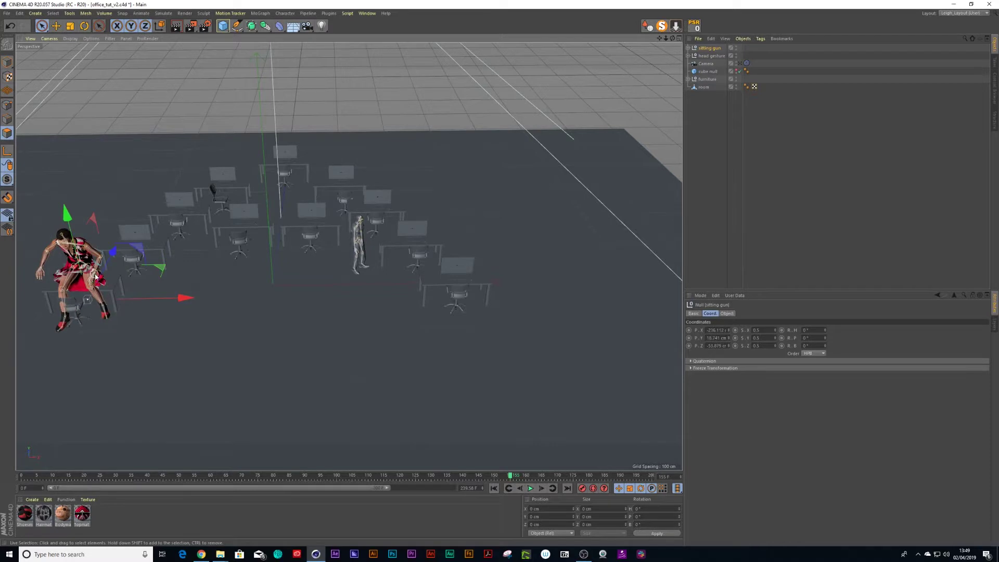
scroll(112, 276, "up", 2)
Turn the character about 180 degrees and slide it onto an office chair
middle_click_drag(112, 277, 330, 280, "alt")
key("r")
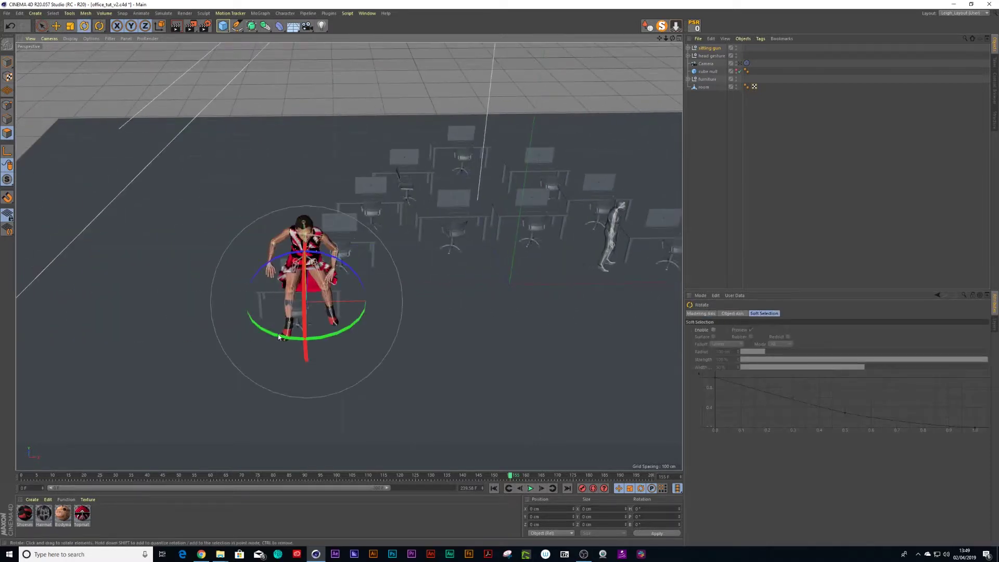
left_click_drag(284, 333, 350, 248)
right_click_drag(295, 288, 312, 287, "alt")
left_click_drag(312, 286, 404, 241, "alt")
key("space")
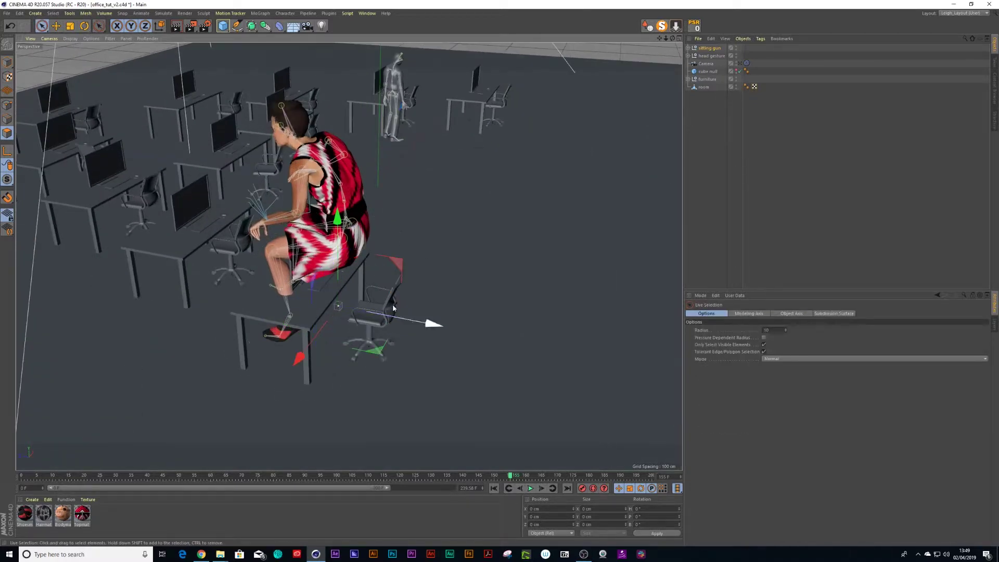
left_click_drag(382, 358, 510, 273)
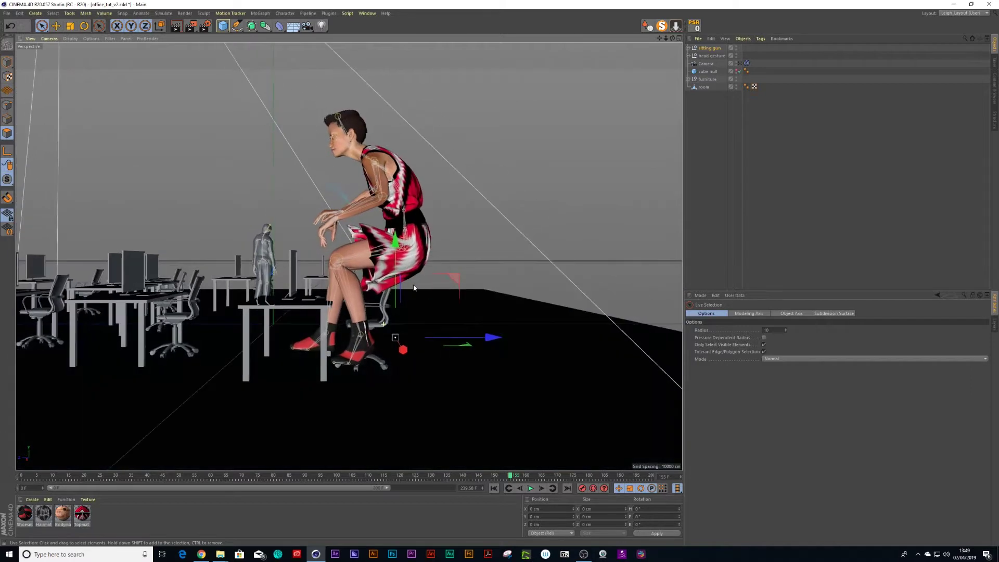
Rescale the sitting gun null to 0.35 on X, Y and Z
left_click(711, 48)
left_click(760, 330)
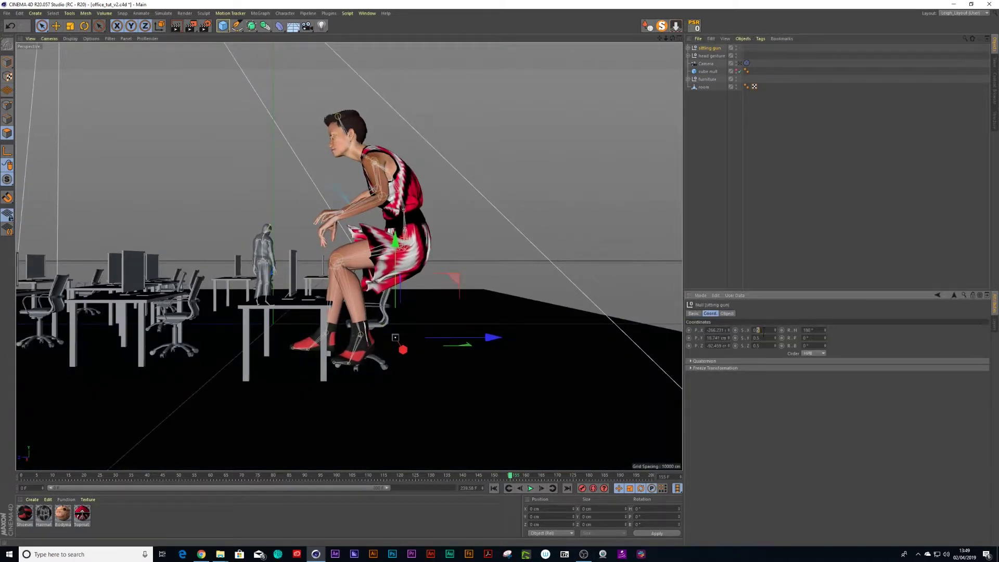
left_click_drag(757, 338, 761, 344)
type(".2")
key("Return")
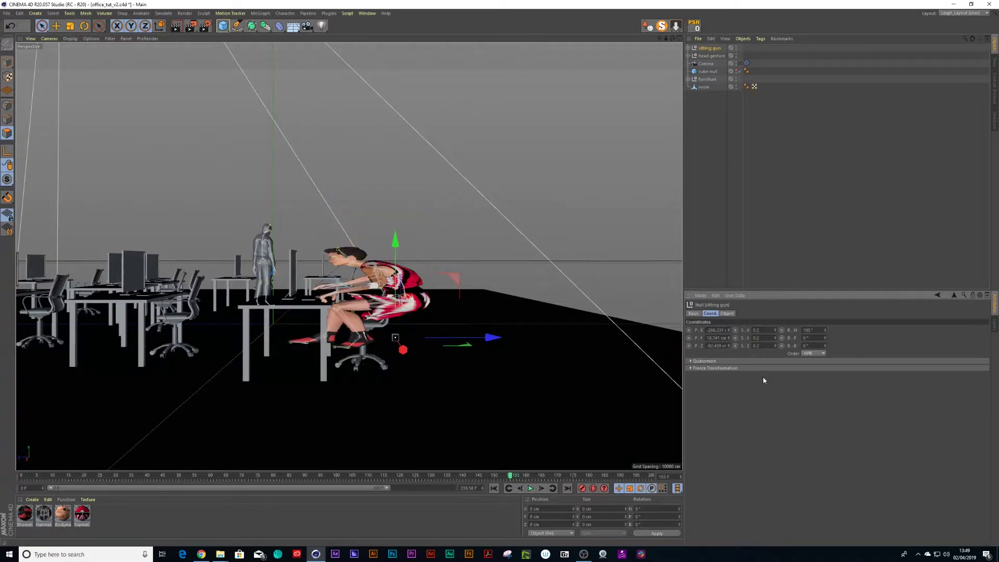
left_click(767, 329)
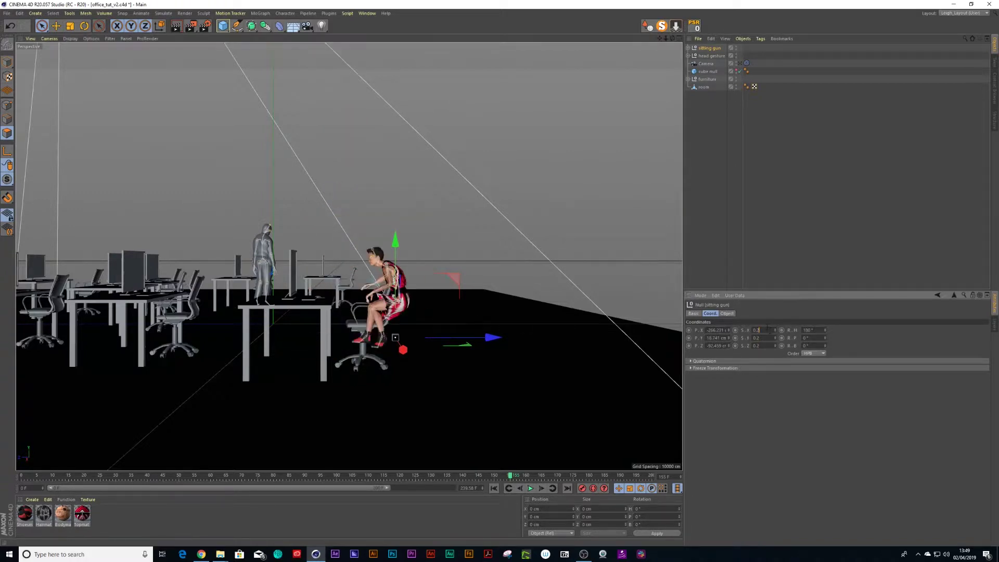
type("0.35")
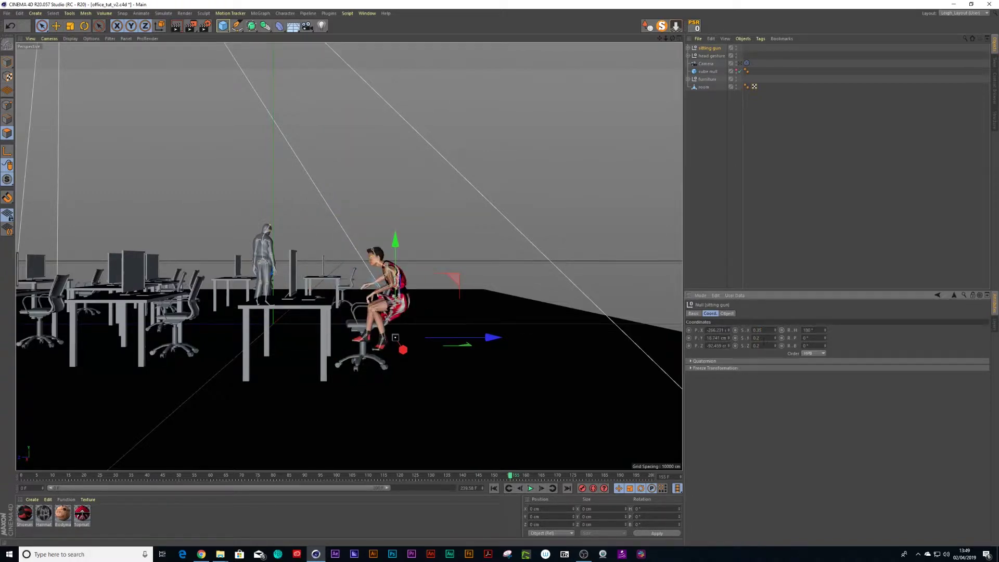
left_click(765, 340)
type("0.35")
key("Return")
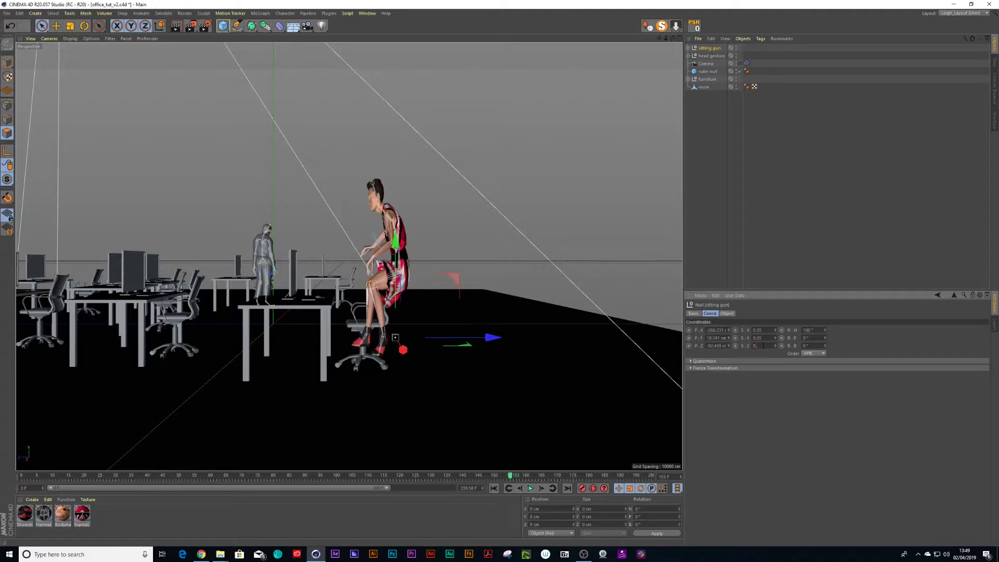
type("0.35")
key("Return")
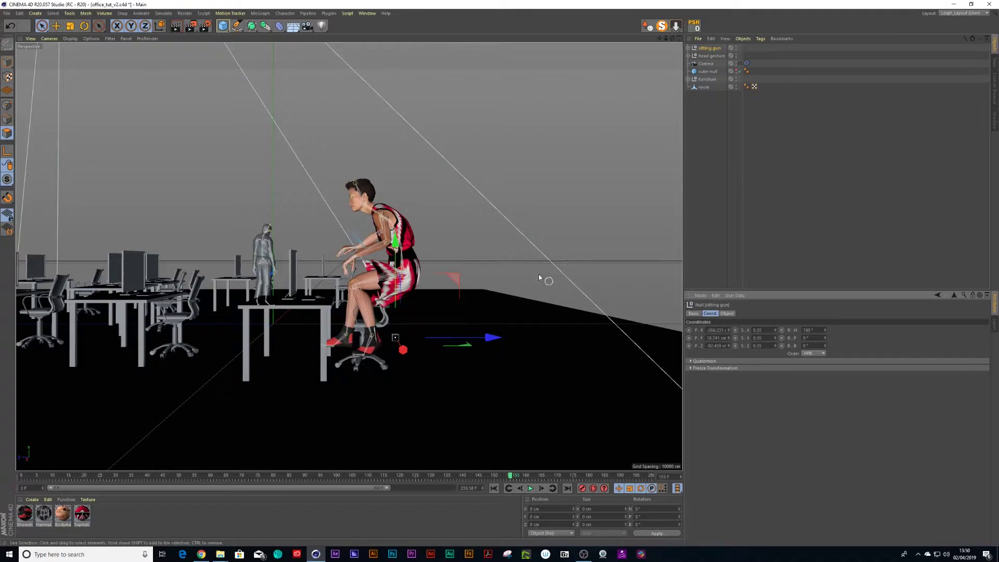
Lower the character onto the chair seat and nudge it toward the desk
left_click_drag(396, 249, 398, 272)
scroll(388, 263, "up", 3)
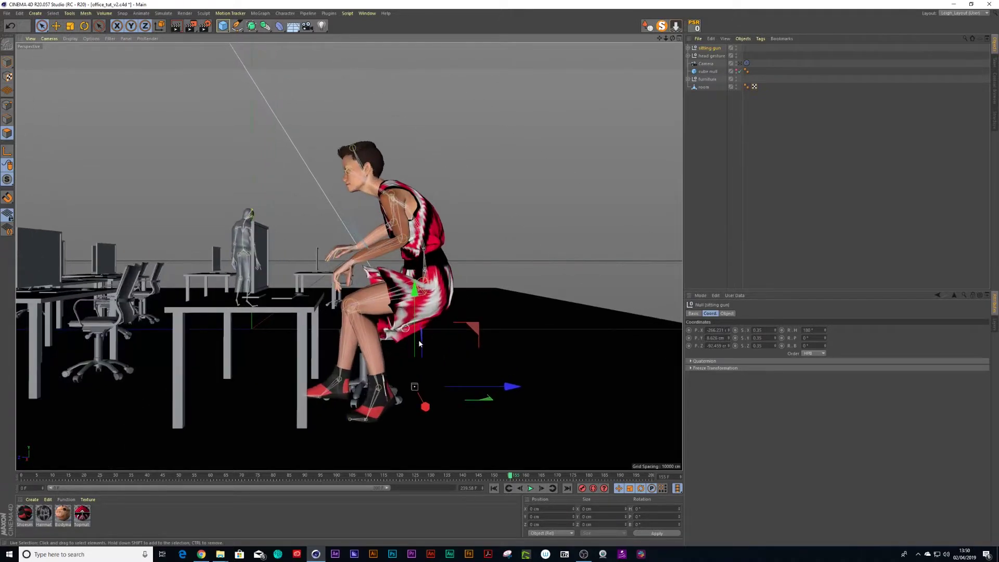
left_click_drag(511, 391, 478, 390)
left_click_drag(448, 323, 572, 333, "alt")
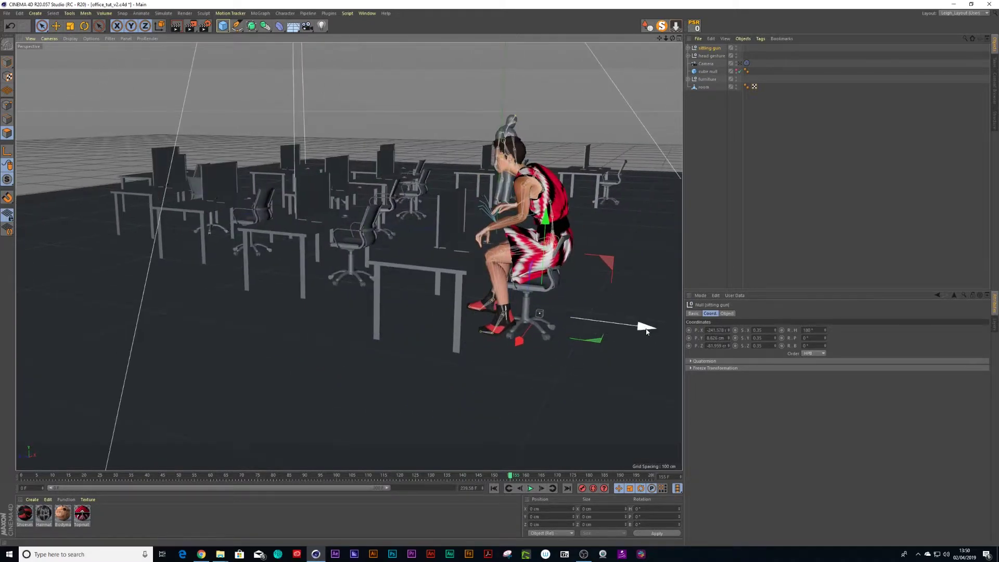
left_click_drag(650, 330, 642, 330)
Reduce the character's scale to 0.3 and inspect the seated pose closely
left_click(759, 330)
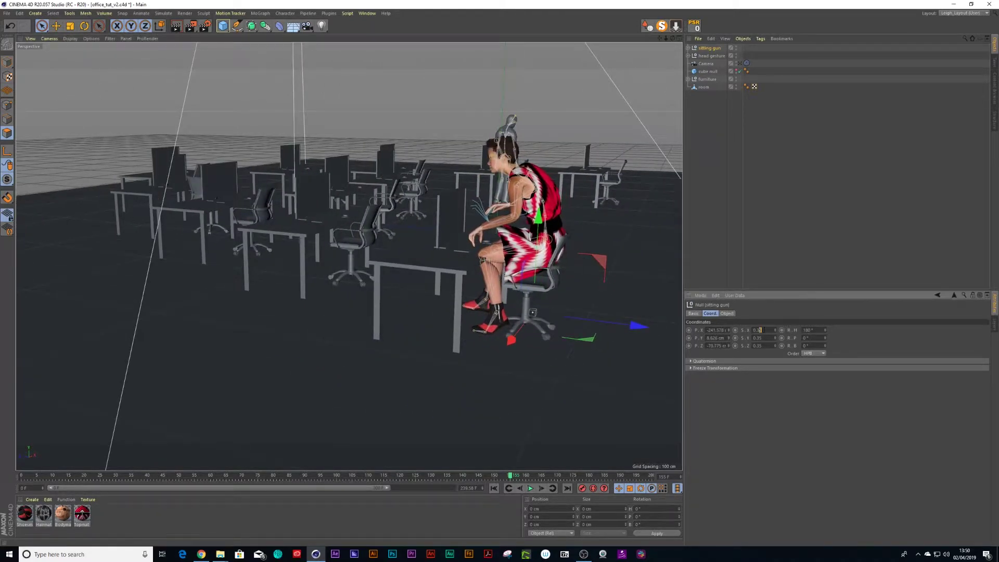
key("Return")
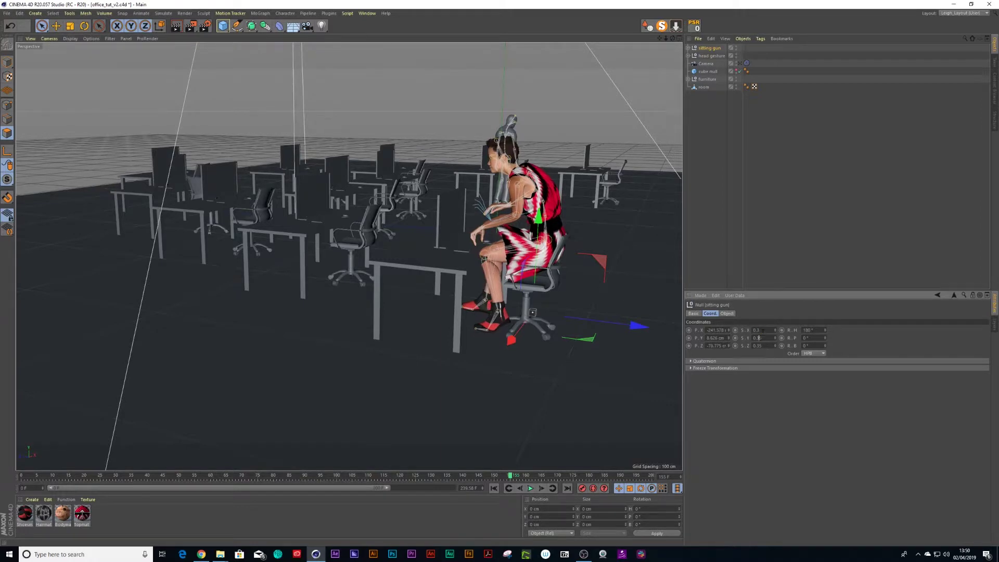
left_click(761, 338)
type("0.3")
key("Return")
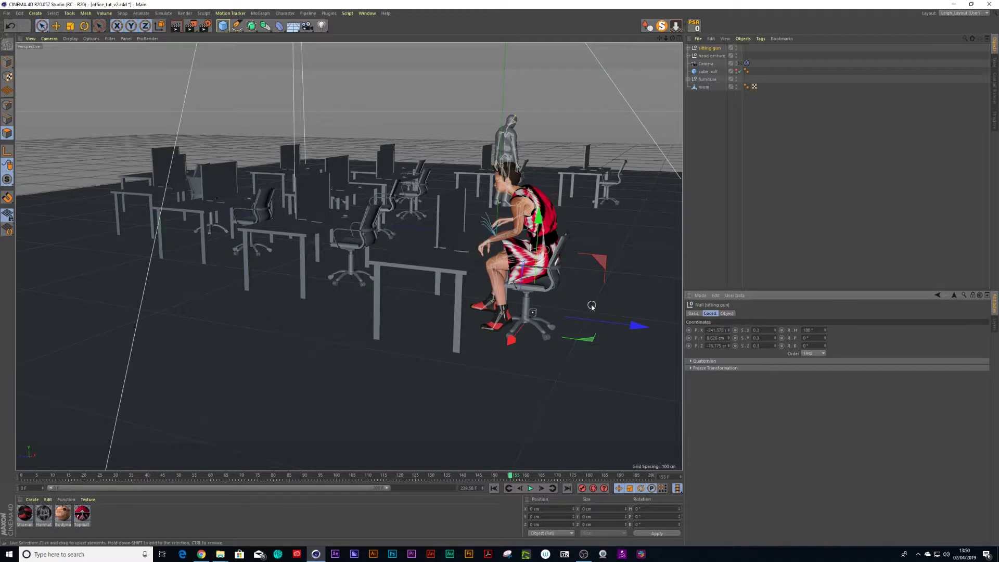
scroll(591, 306, "up", 6)
left_click_drag(528, 270, 546, 343, "alt")
left_click(531, 489)
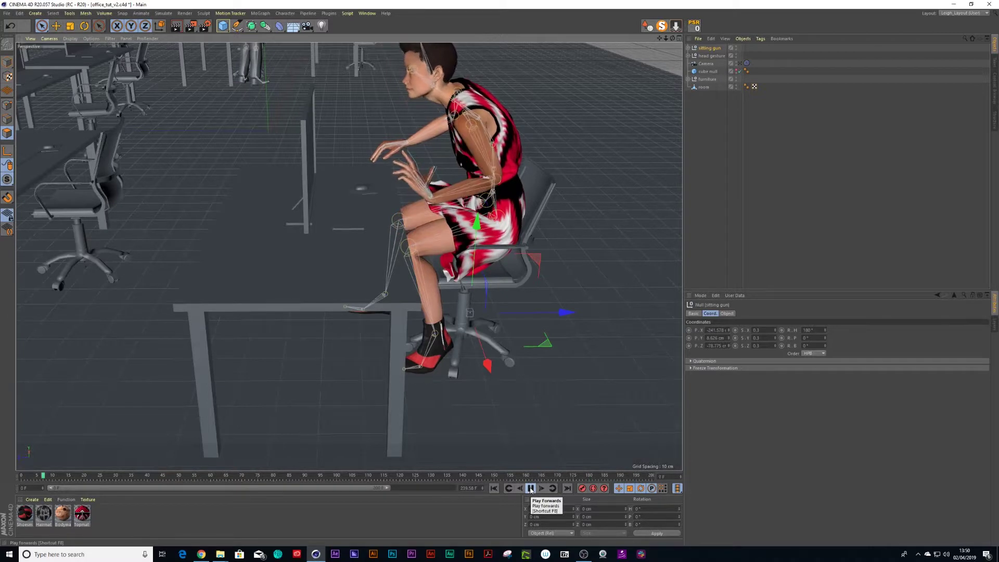
Stop playback and set the sitting gun motion clip's Loops to 100 in the Motion Mode timeline
left_click(530, 488)
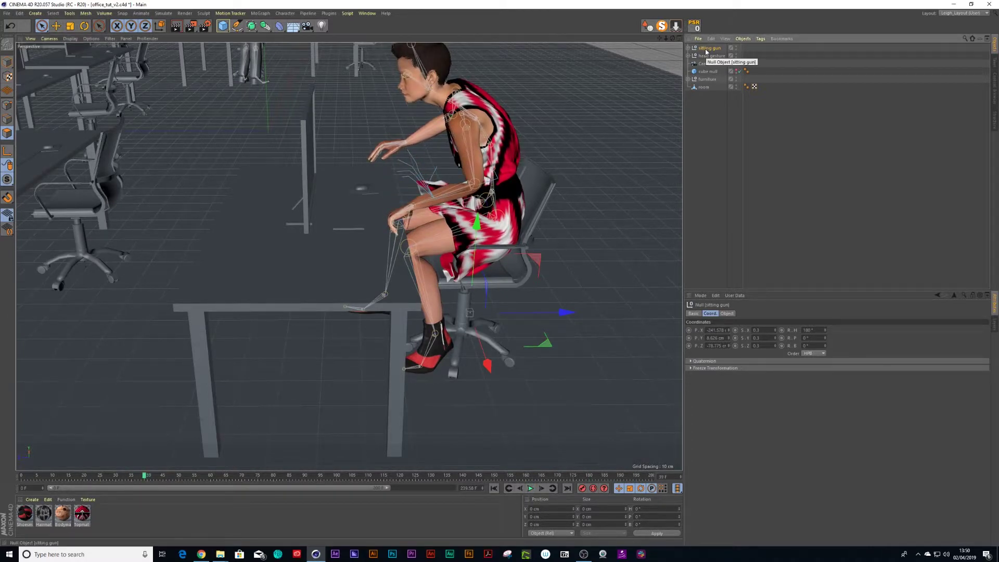
key("shift+F3")
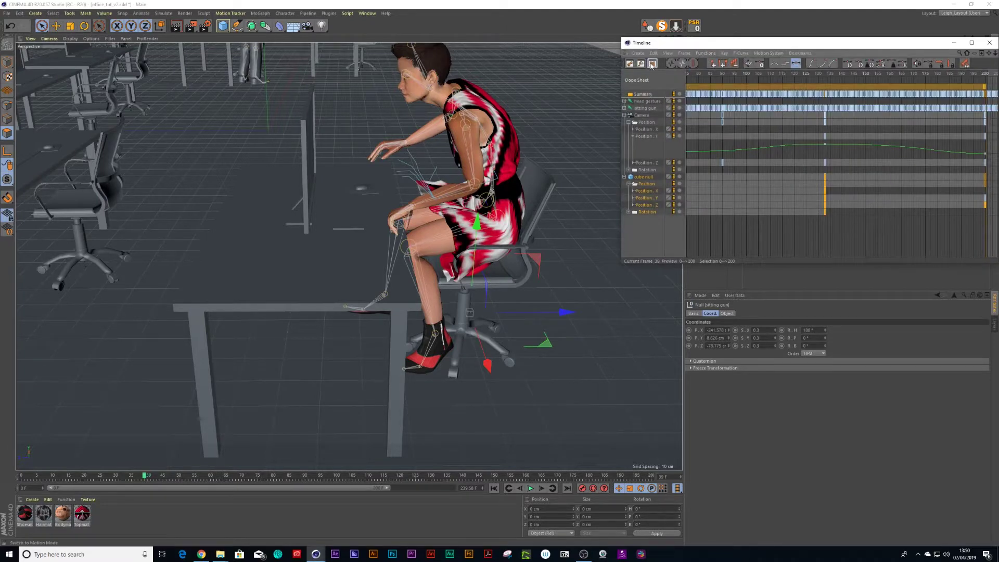
left_click(653, 63)
left_click_drag(695, 43, 310, 93)
left_click(456, 159)
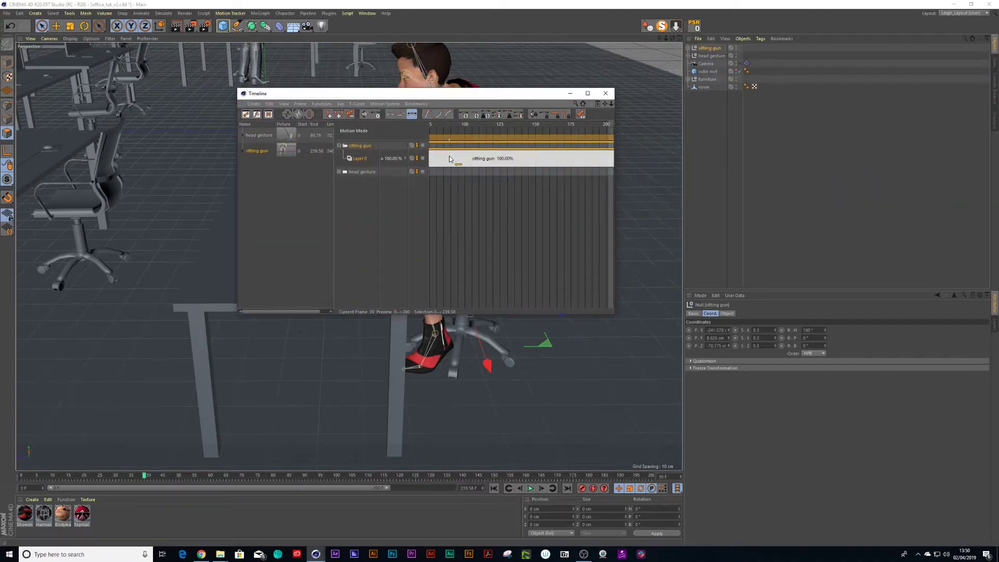
left_click(743, 380)
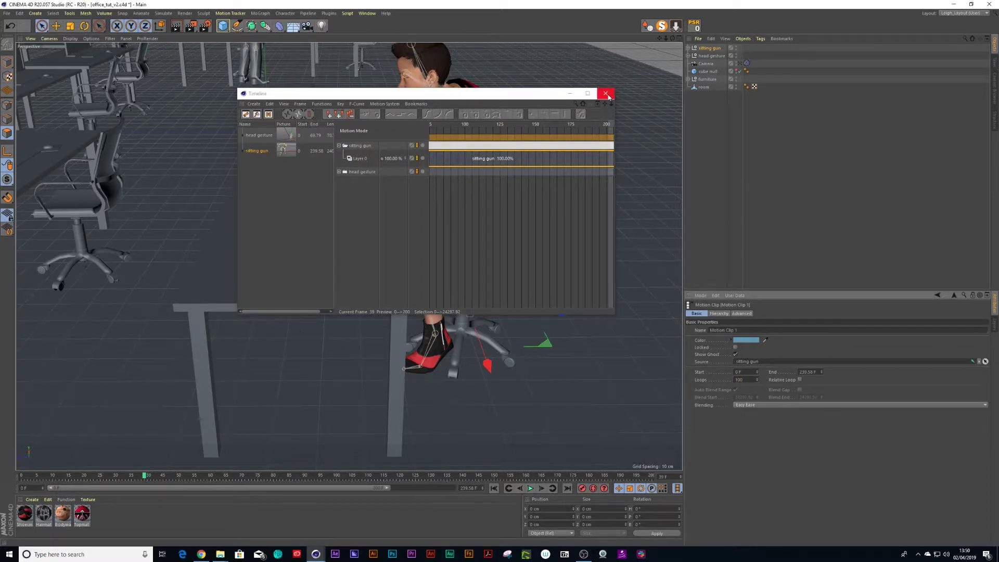
left_click(606, 93)
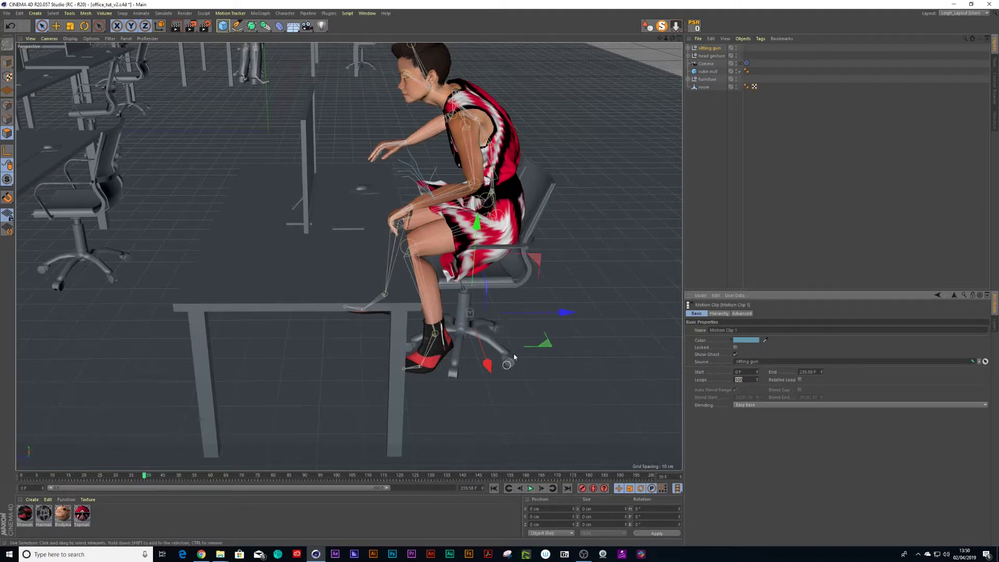
type("3")
left_click_drag(502, 315, 426, 259)
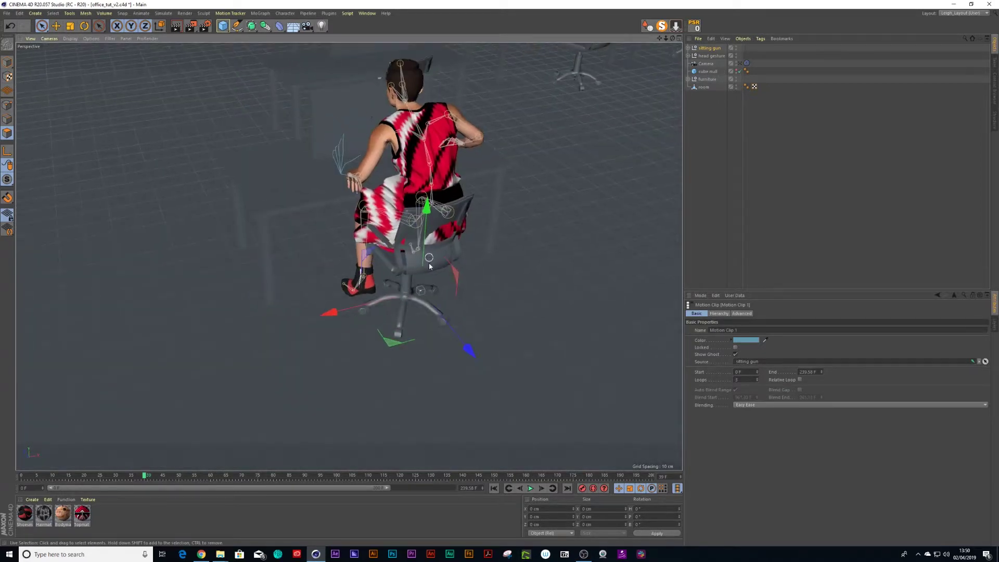
Nudge the seated gun figure slightly along Z, then pull back to view the whole office floor
left_click_drag(468, 351, 466, 352)
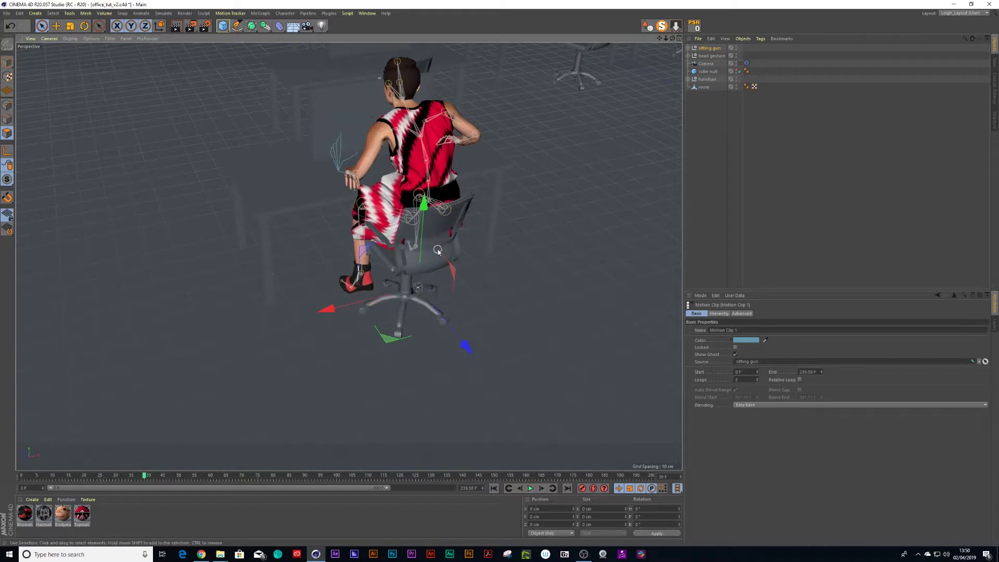
left_click_drag(418, 237, 479, 243, "alt")
right_click_drag(479, 243, 364, 292, "alt")
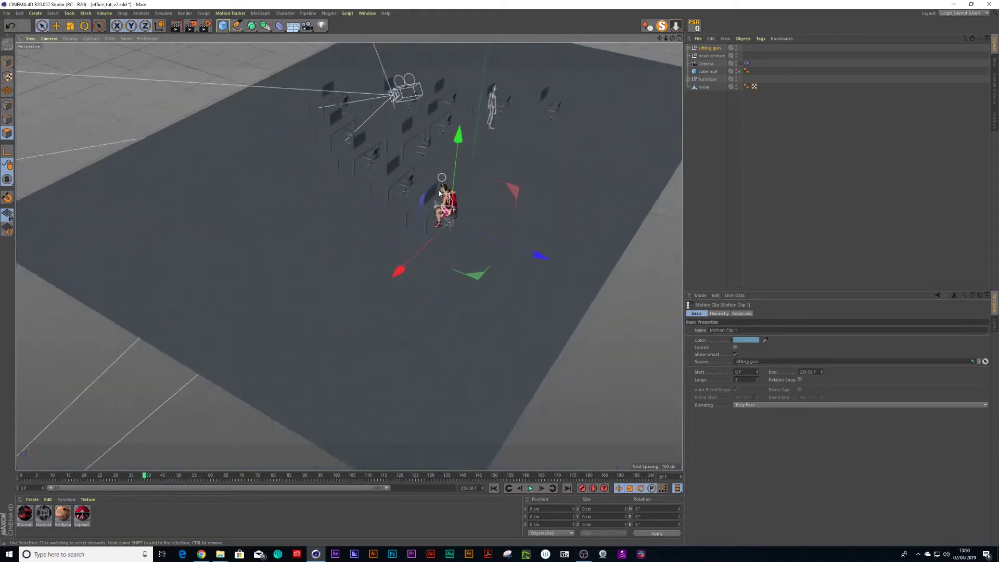
middle_click_drag(442, 178, 348, 325, "alt")
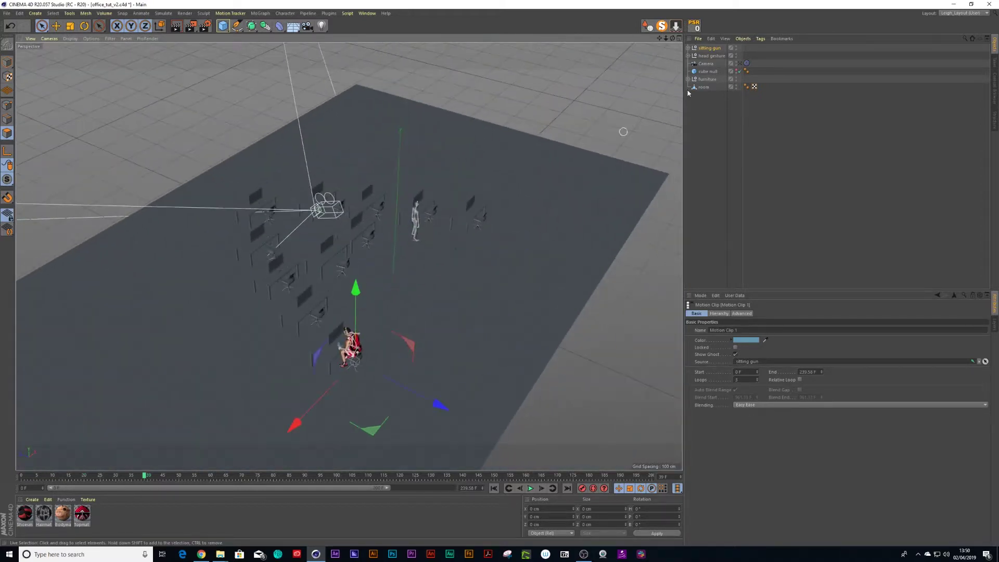
Delete the Bodymat and remaining texture tags from the sitting gun character
left_click(689, 49)
left_click(761, 55)
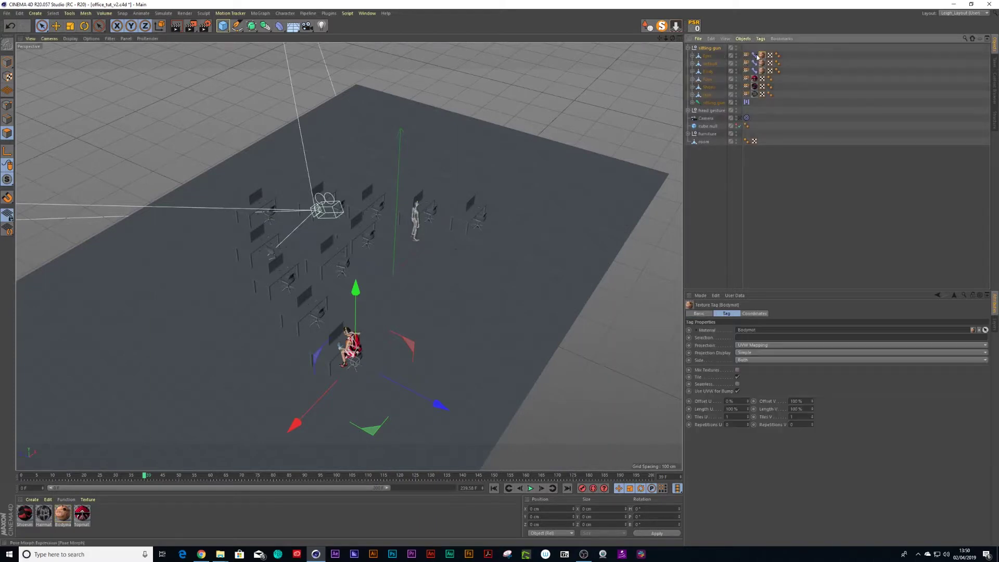
key("Delete")
left_click(762, 64)
key("Delete")
left_click(761, 72)
key("Delete")
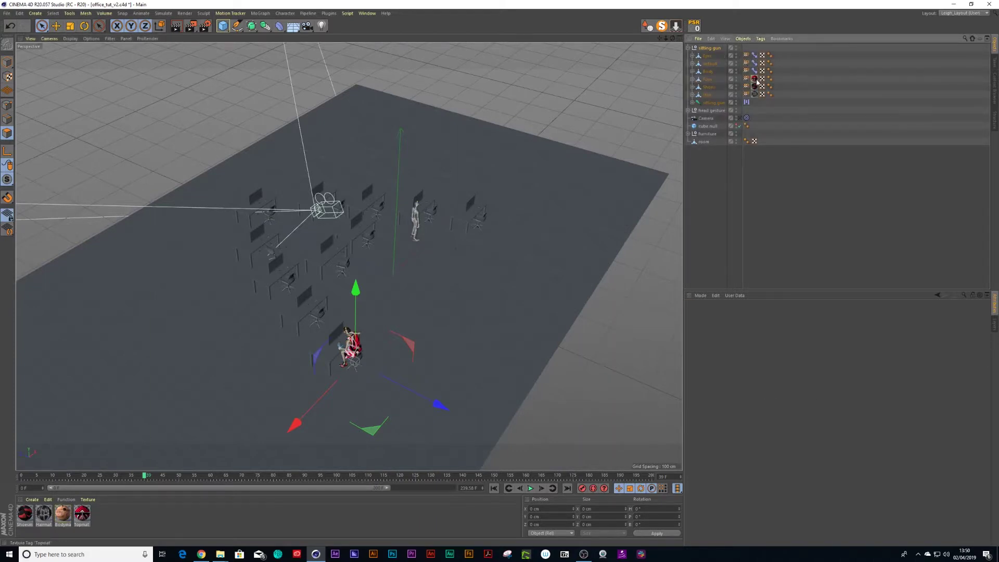
key("Delete")
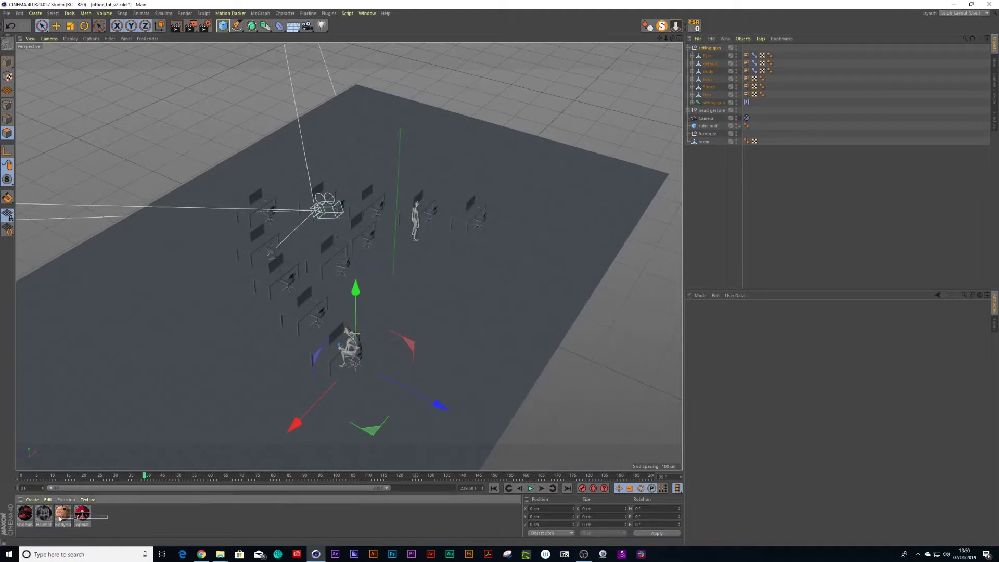
Delete all four character materials from the Material Manager
left_click_drag(59, 517, 22, 512)
key("Delete")
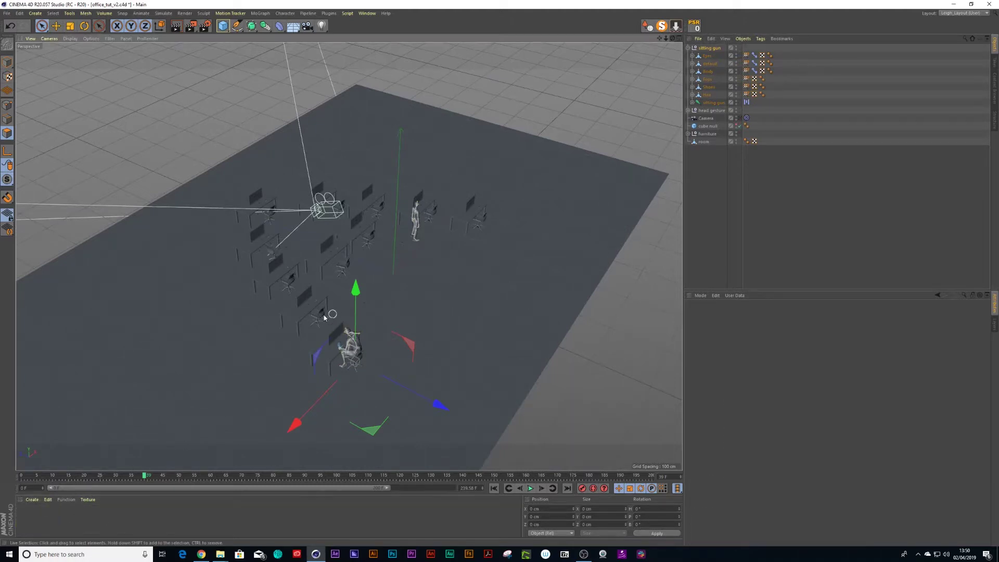
right_click_drag(324, 318, 386, 292, "alt")
left_click_drag(386, 292, 433, 200, "alt")
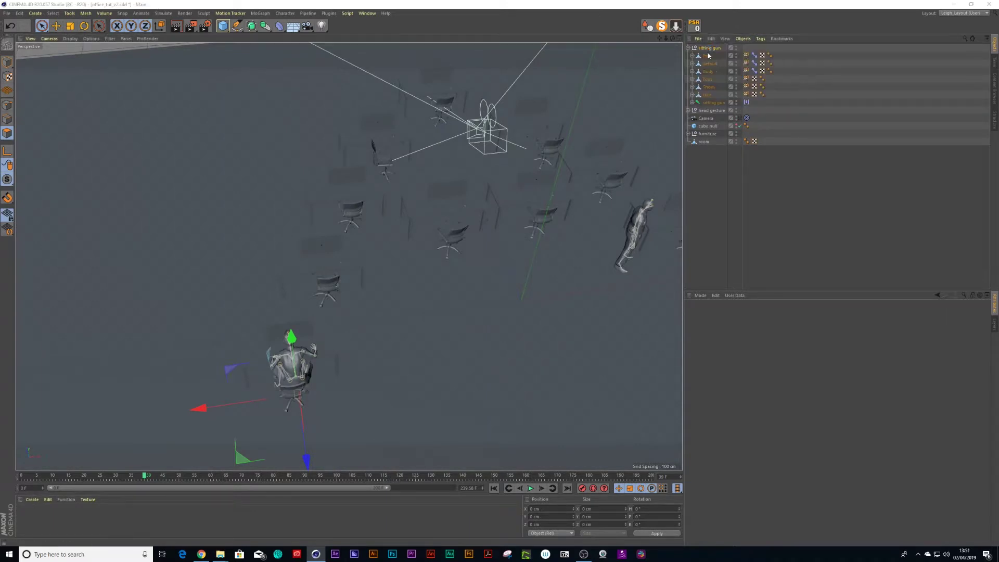
key("ctrl+shift+o")
Import Sitting Talking.fbx with the default FBX import settings
left_click(162, 113)
left_click(565, 367)
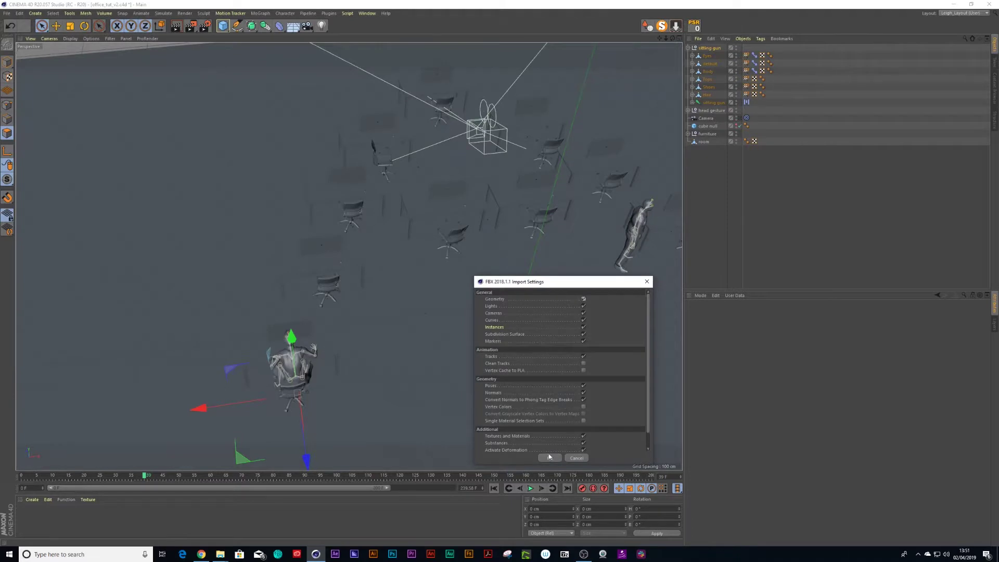
left_click(550, 457)
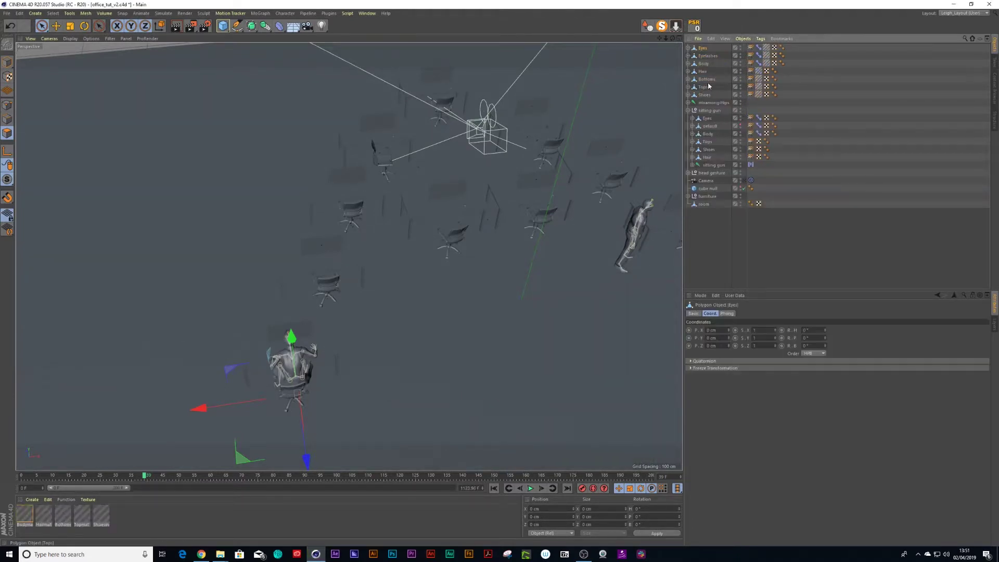
Group the imported objects, Eyes through mixamorig:Hips, under a new null
left_click(689, 110)
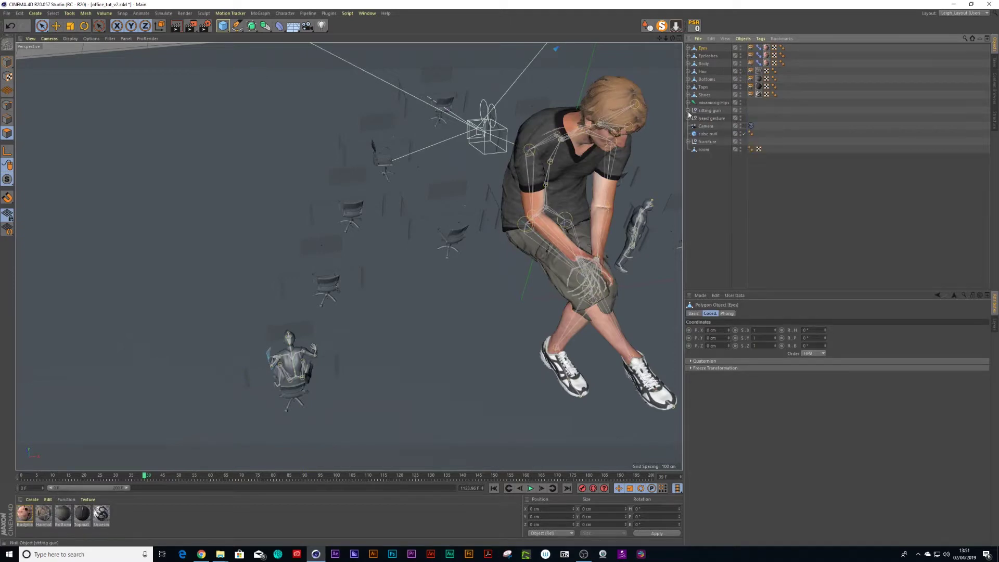
left_click(707, 103)
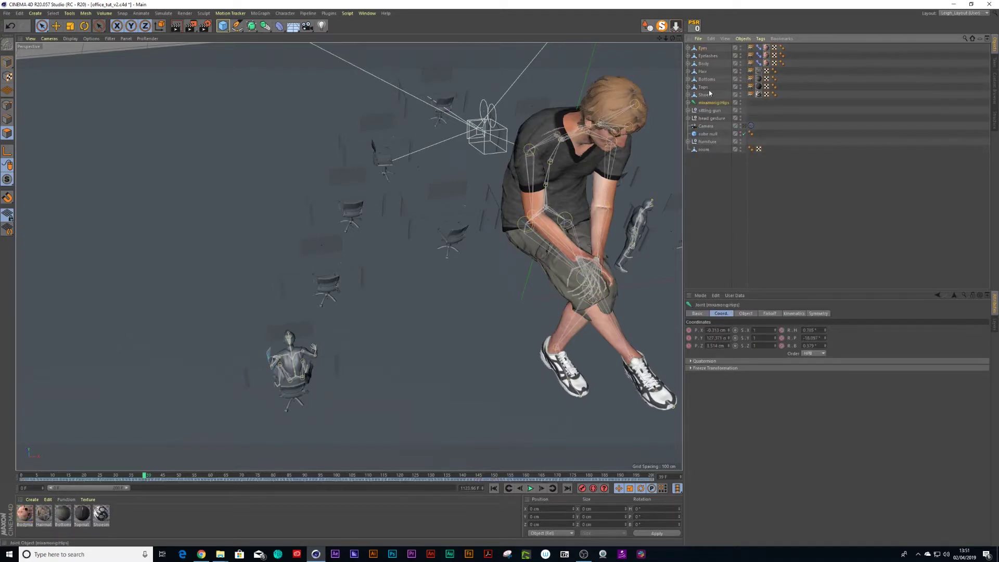
left_click(703, 48, "shift")
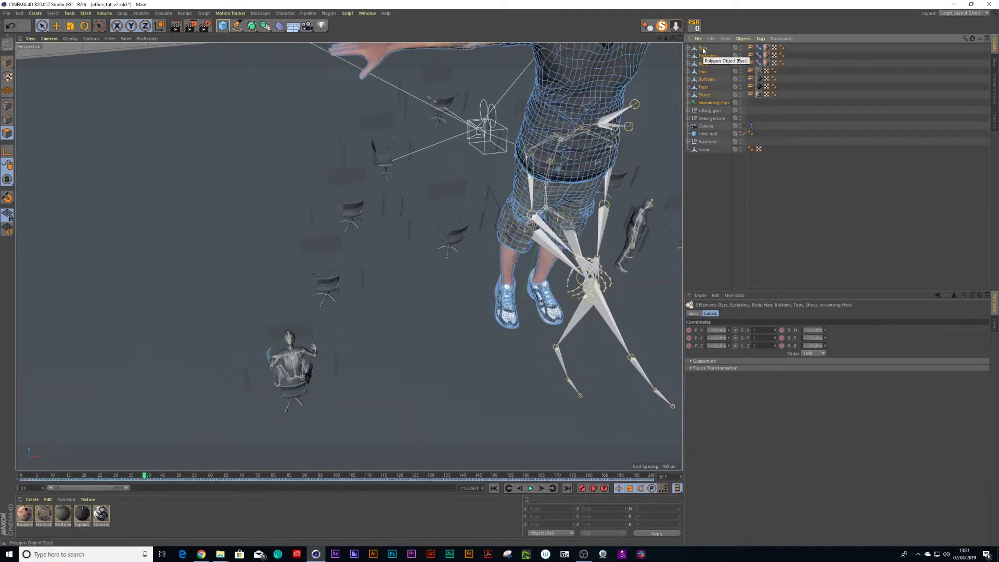
key("alt+g")
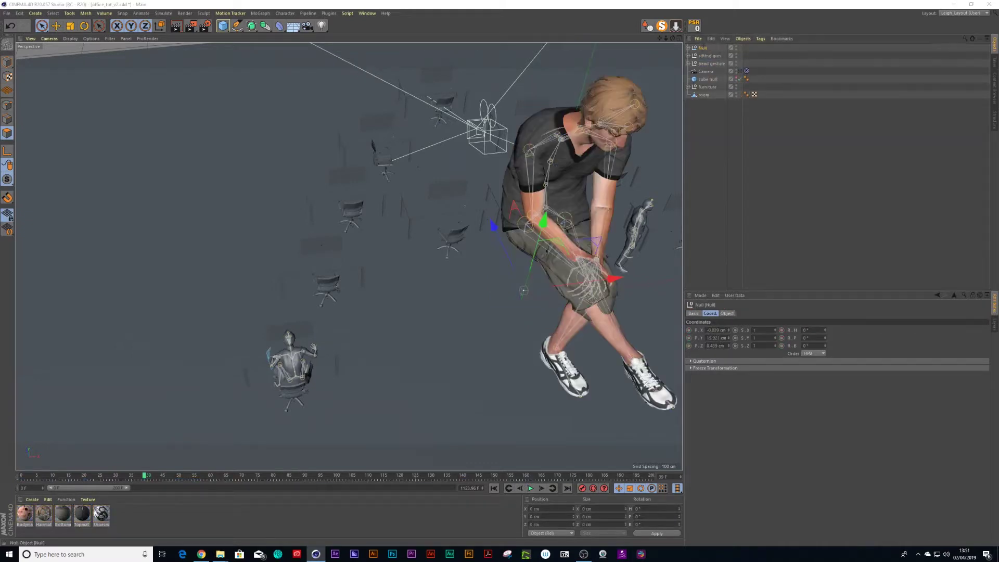
double_click(703, 49)
Name the new null sitting talking and dismiss the file browser window
key("Return")
key("alt+Tab")
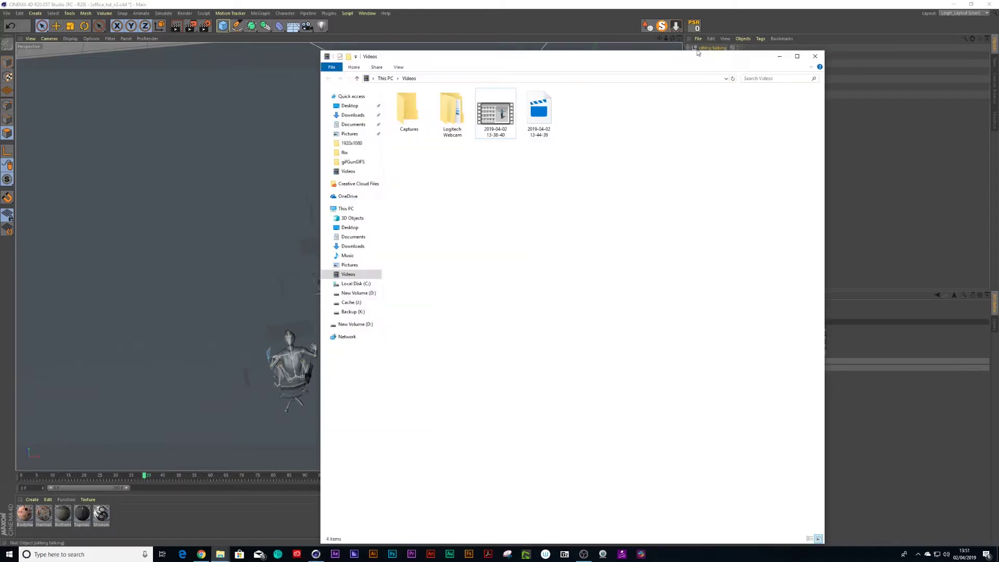
left_click(781, 54)
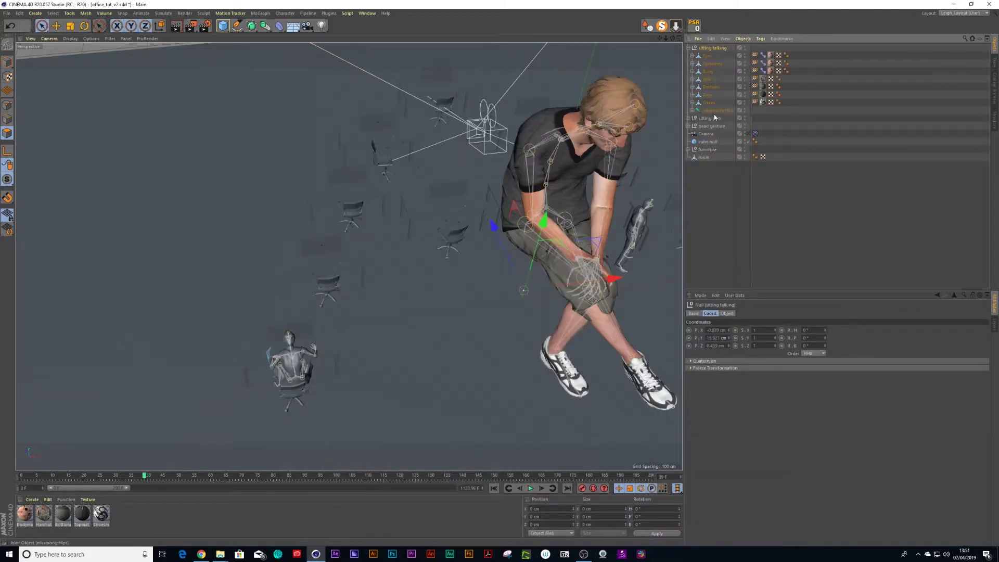
Create a motion clip with source name sitting talking from the mixamorig:Hips animation
left_click(717, 111)
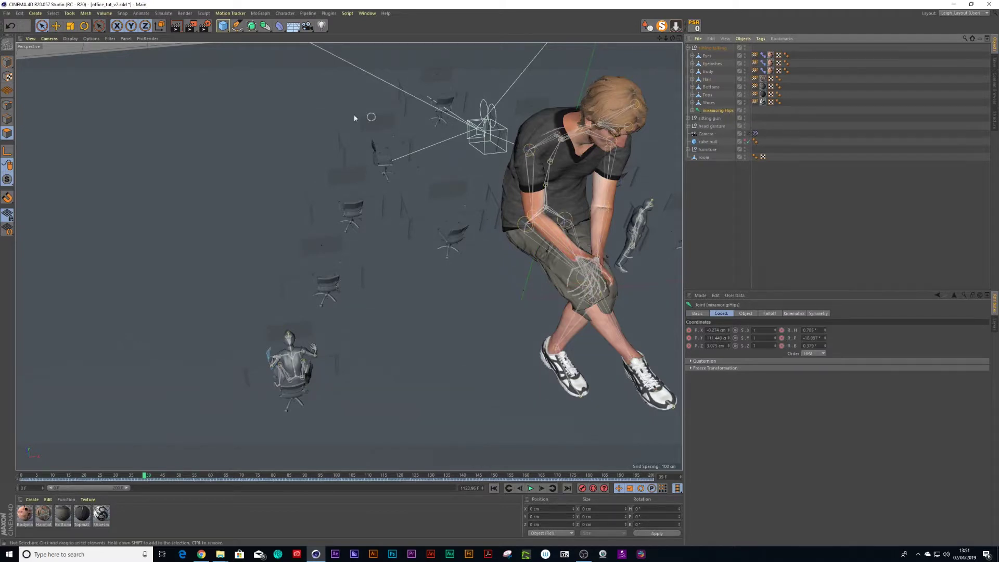
left_click(186, 14)
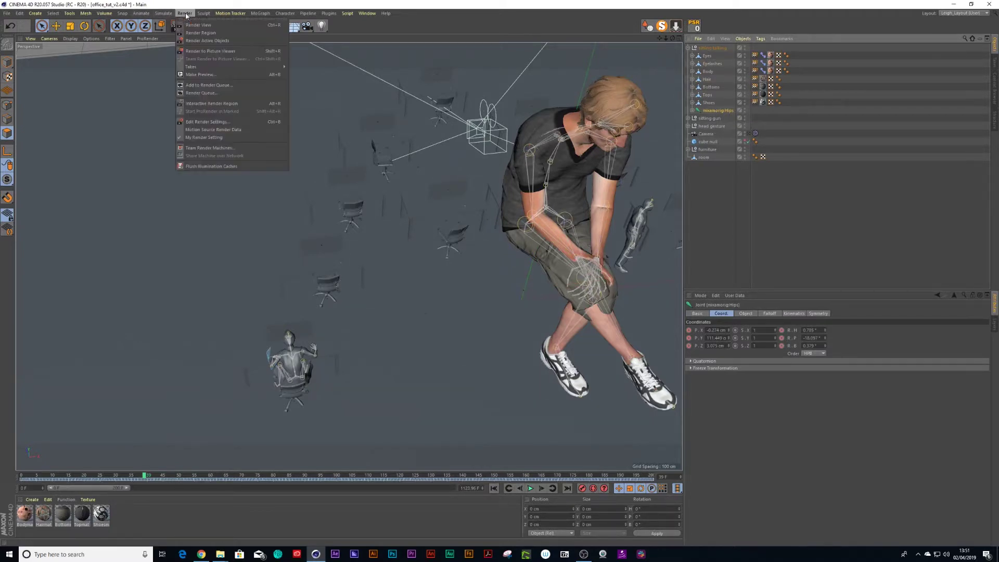
mouse_move(141, 14)
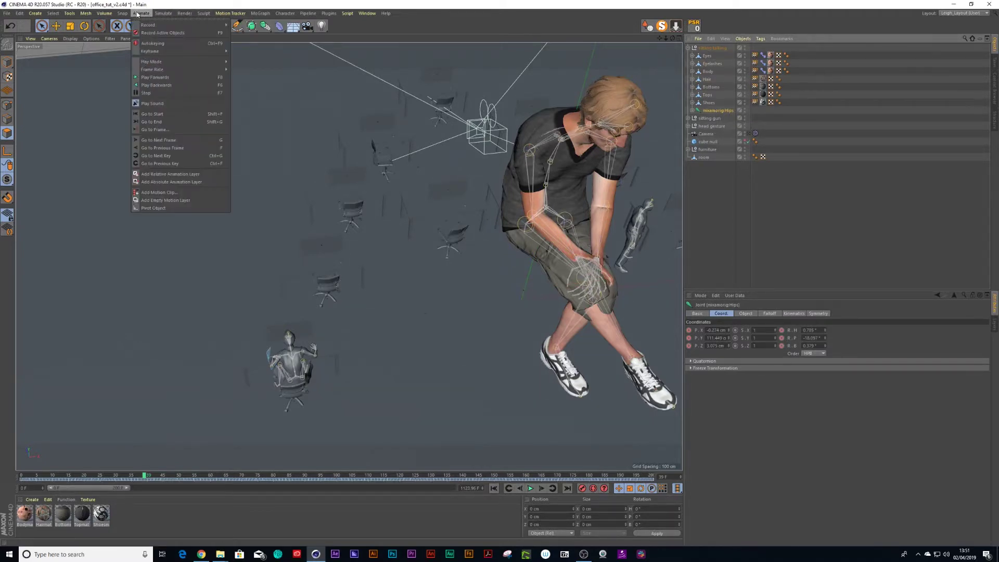
left_click(154, 192)
type("sitting talking")
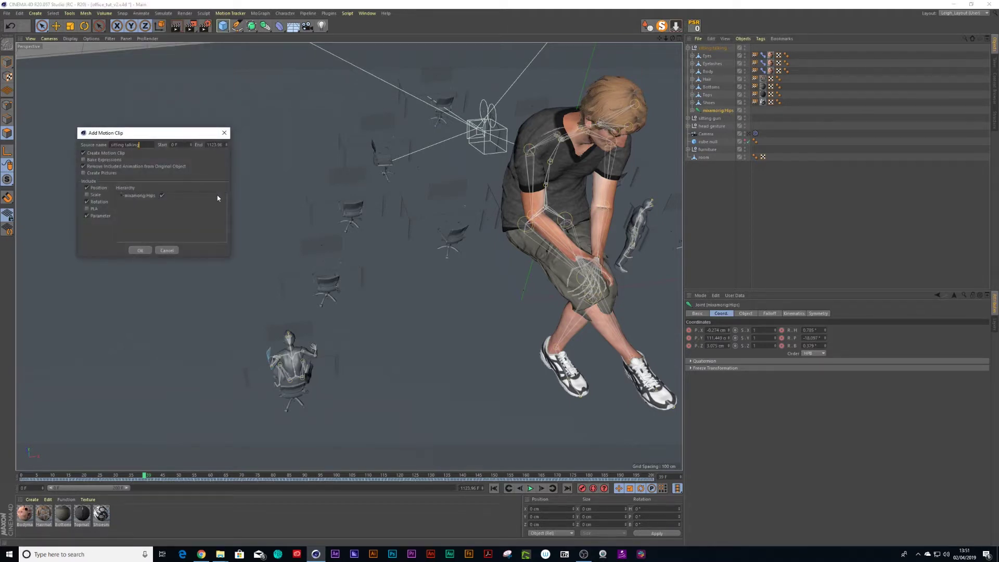
left_click(137, 251)
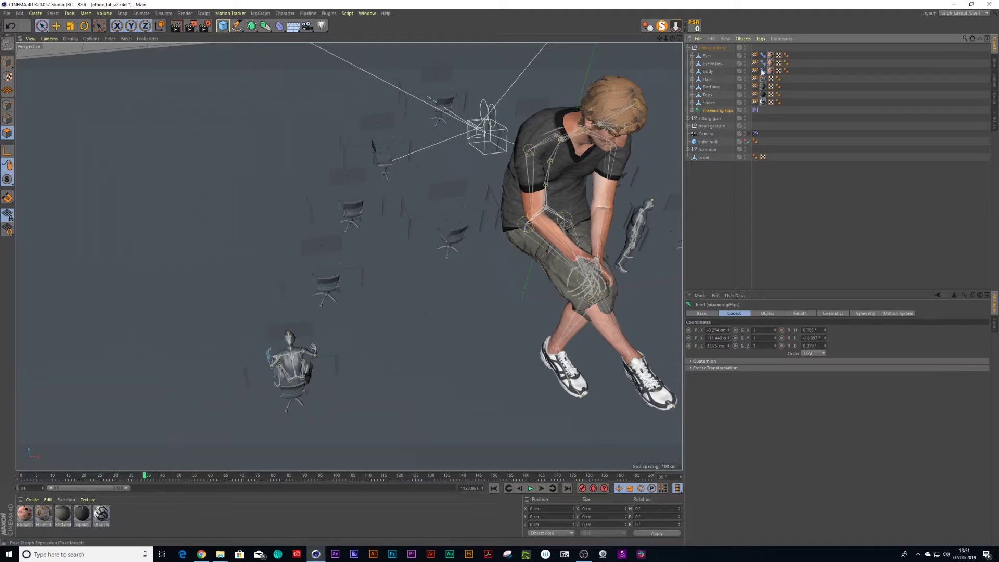
key("shift+F3")
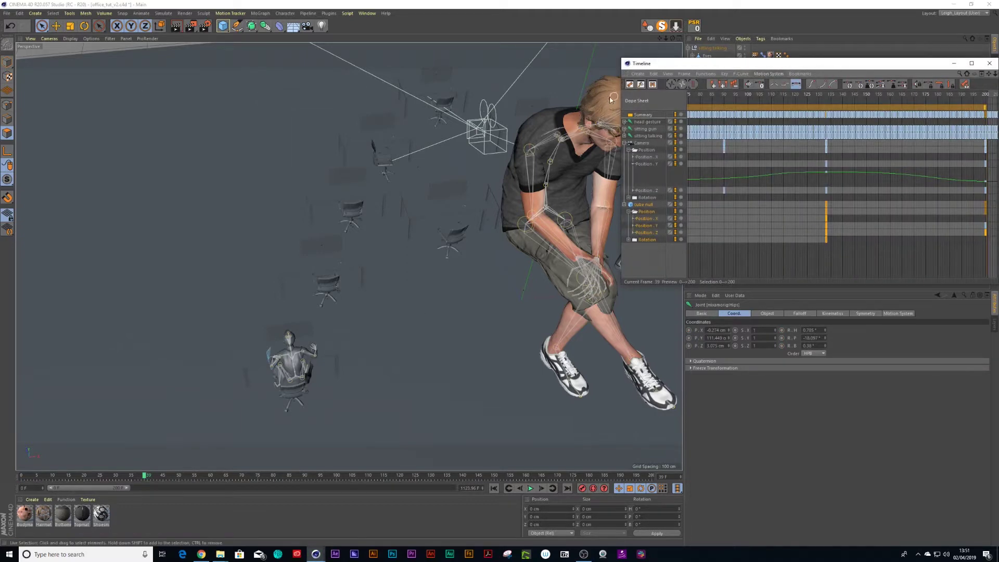
Rename the mixamorig:Hips motion layer to sitting talking and close the timeline
left_click(653, 84)
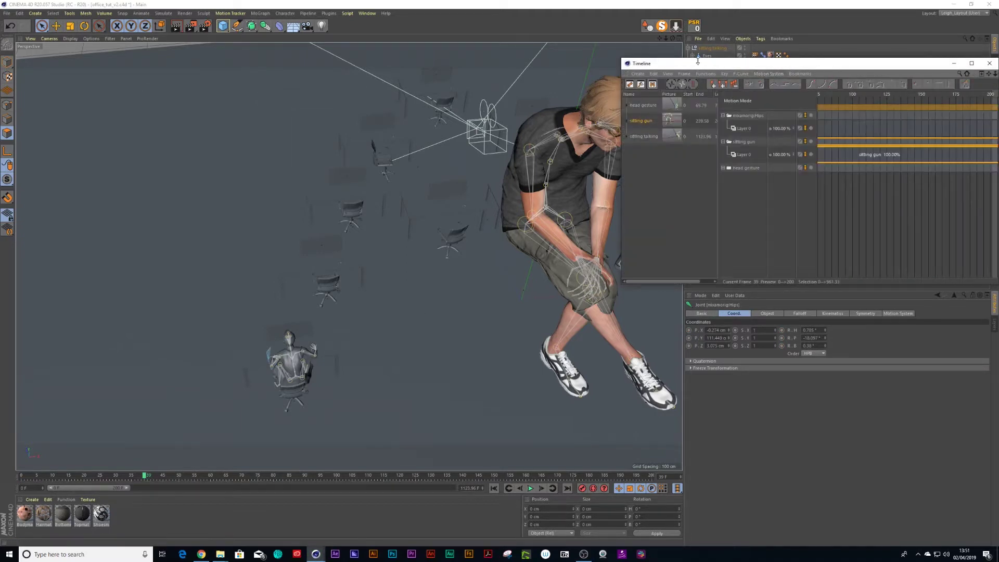
left_click_drag(656, 71, 313, 102)
left_click(400, 156)
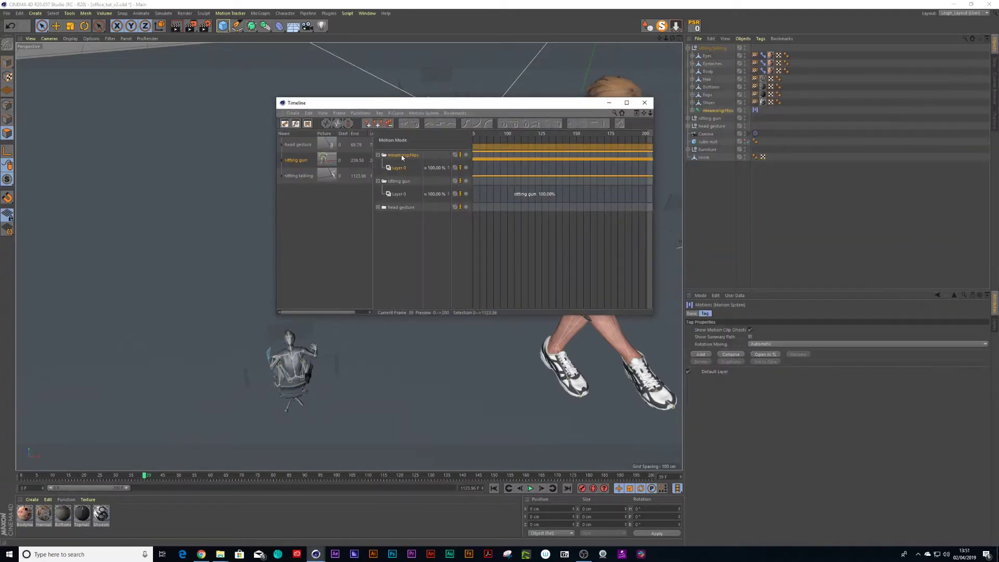
double_click(402, 158)
type("sitting talking")
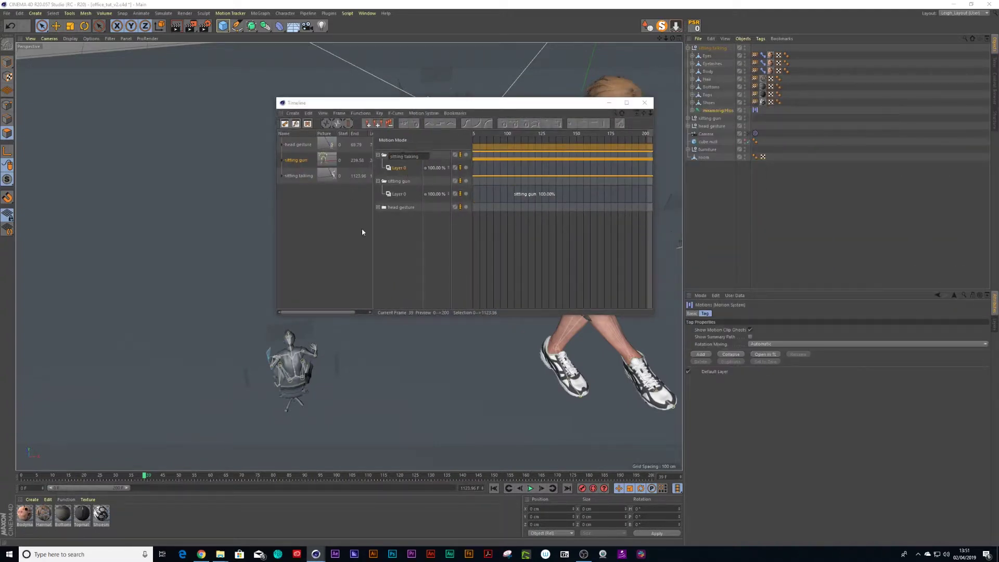
key("Return")
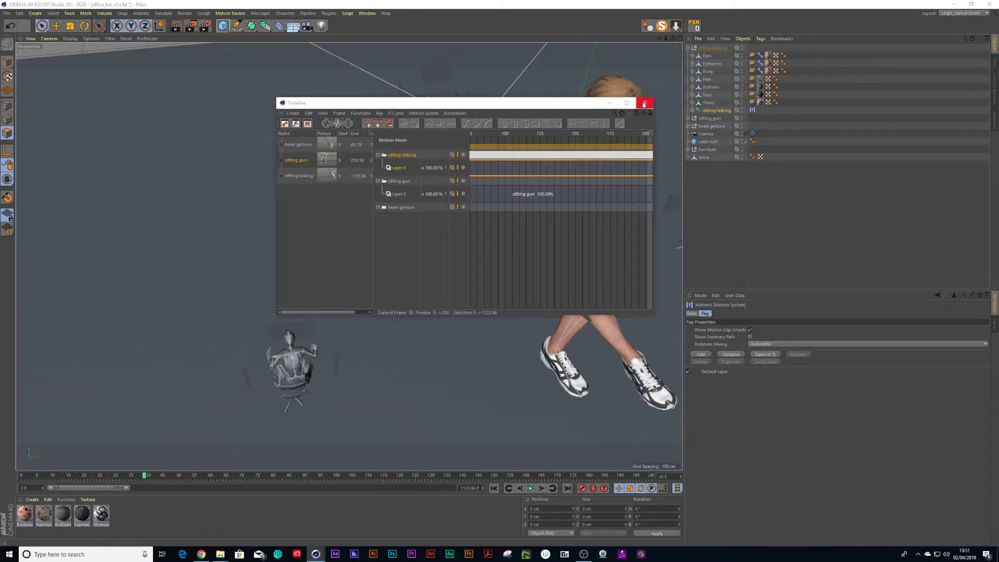
left_click(645, 103)
Scale the sitting talking group to 0.5 on X and Y and move it toward the desks
scroll(568, 205, "down", 7)
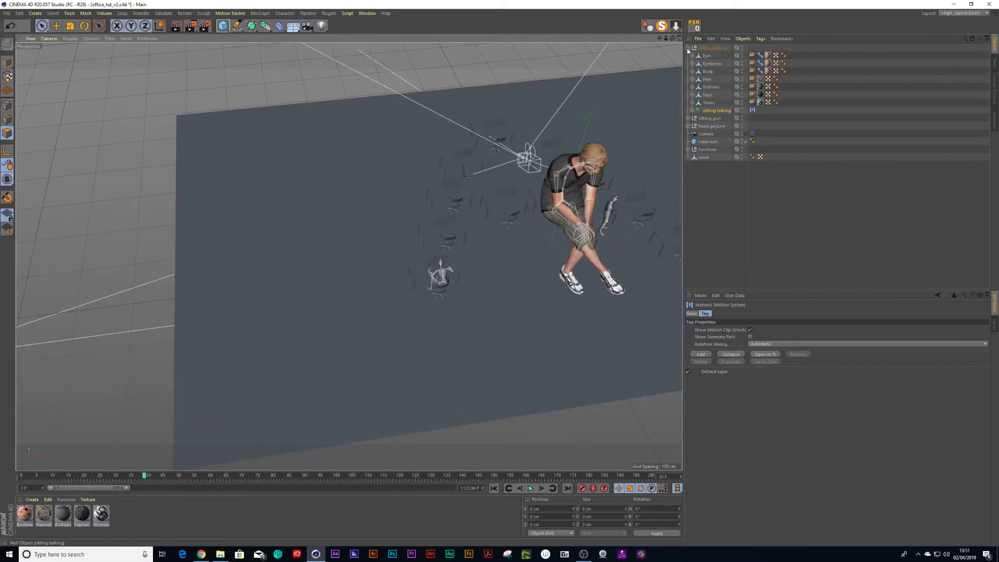
left_click(688, 48)
left_click(758, 330)
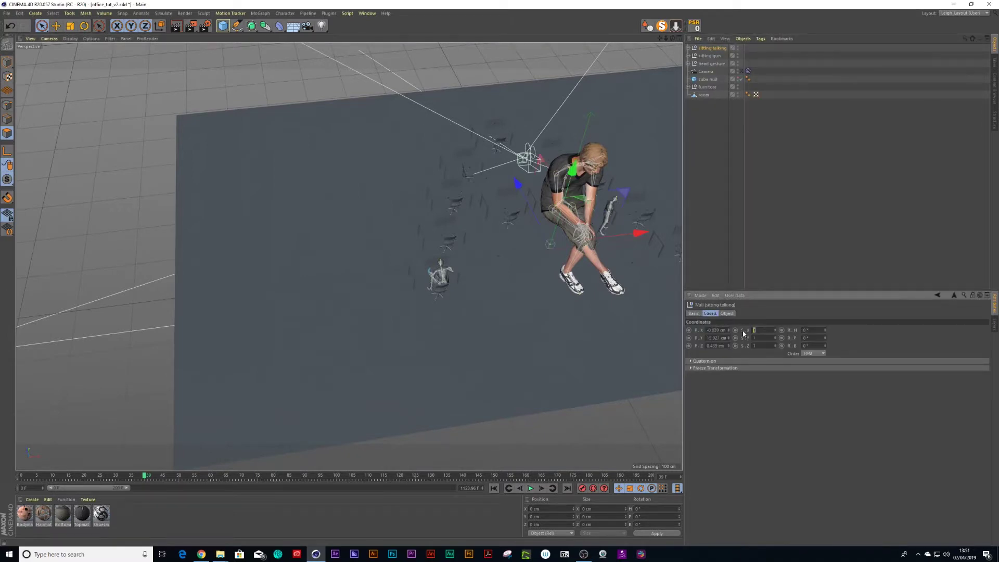
type(".5")
key("Return")
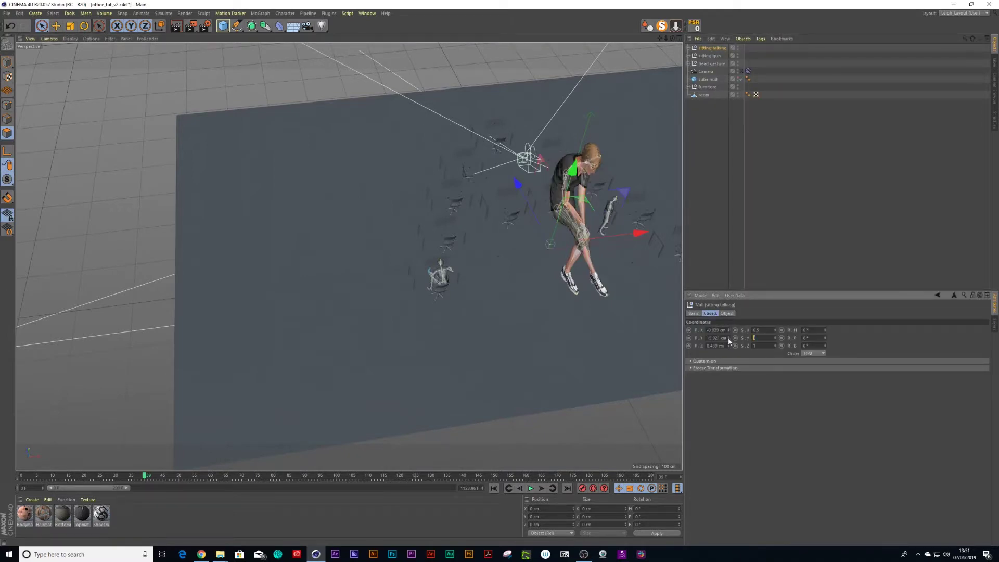
type(".5")
key("Return")
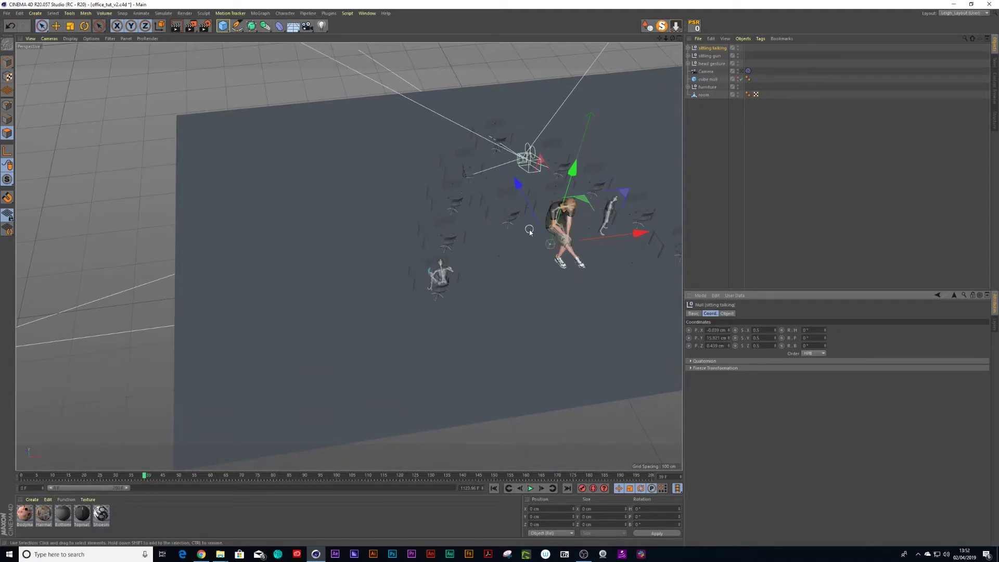
left_click_drag(574, 210, 479, 148)
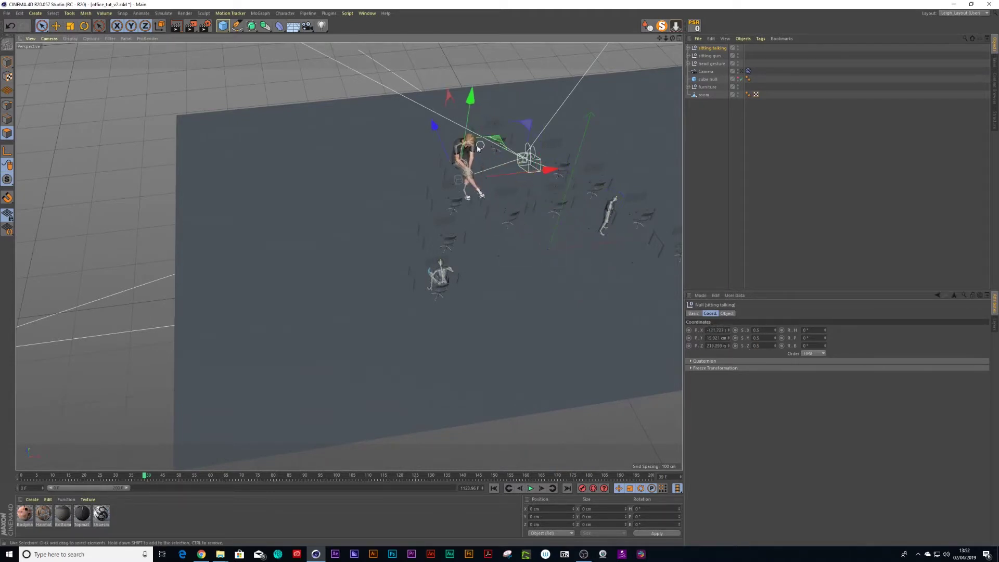
Change the character's scale to 0.3 on X, Y and Z
scroll(474, 148, "up", 4)
left_click_drag(458, 197, 533, 171, "alt")
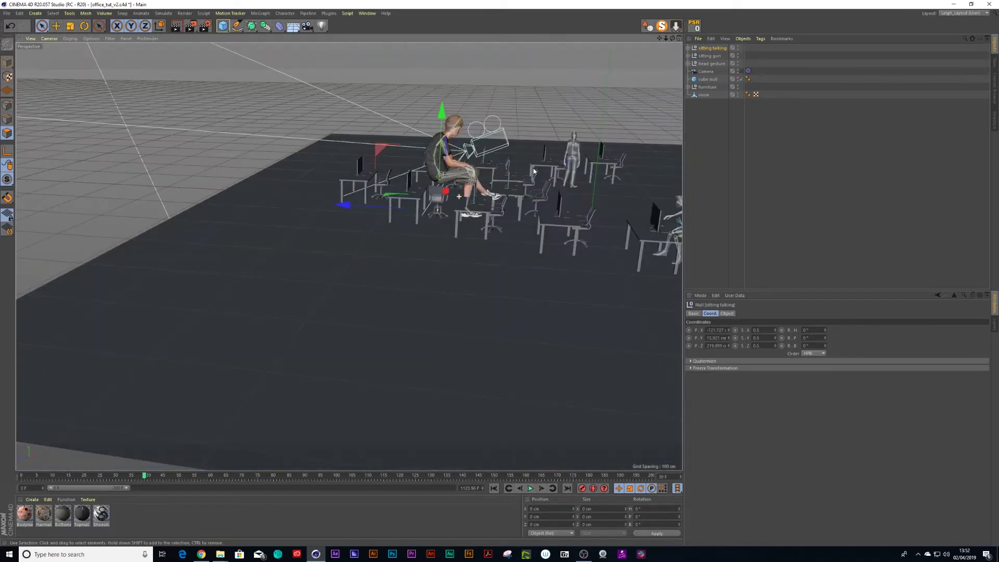
scroll(534, 171, "up", 4)
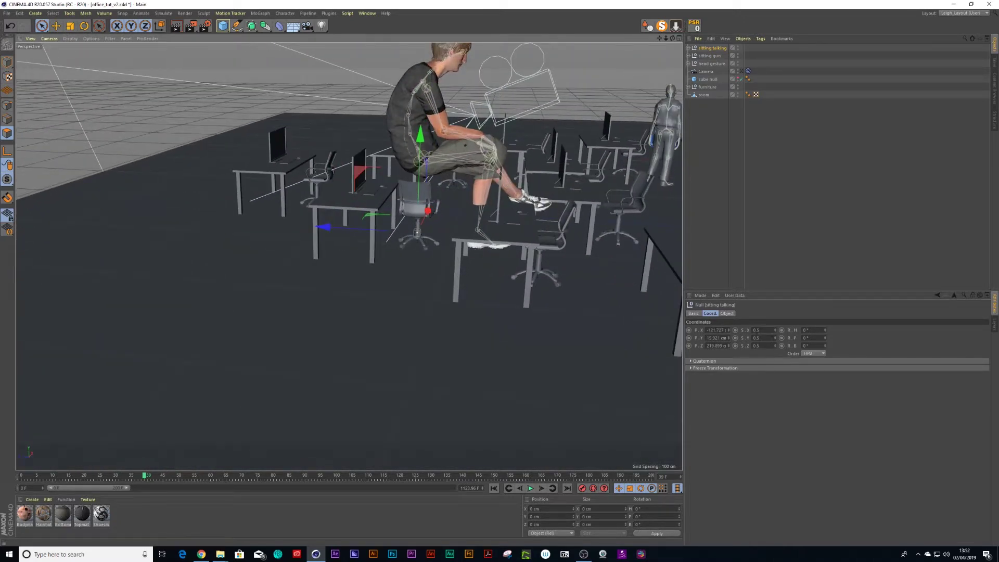
double_click(757, 330)
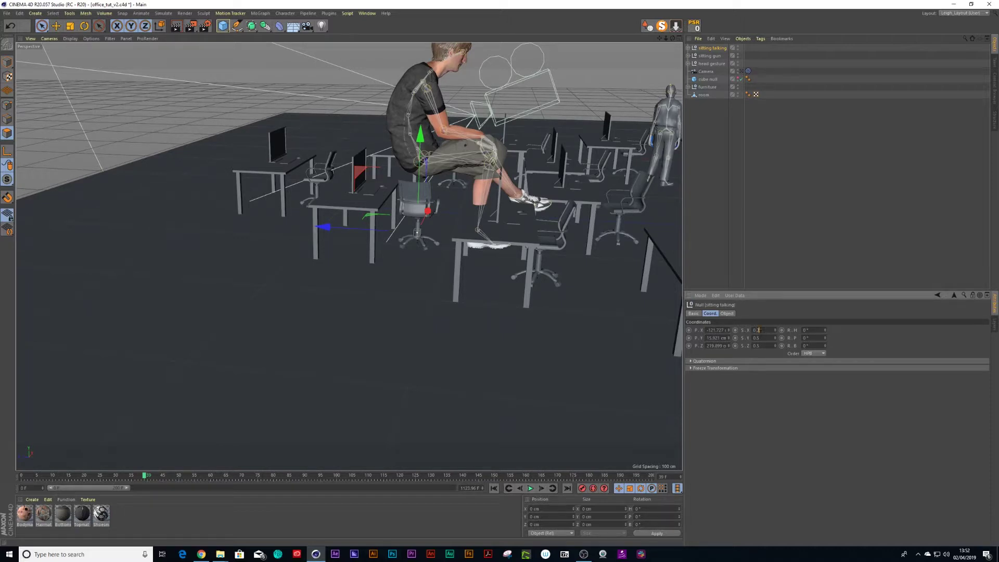
key("Tab")
type("0.")
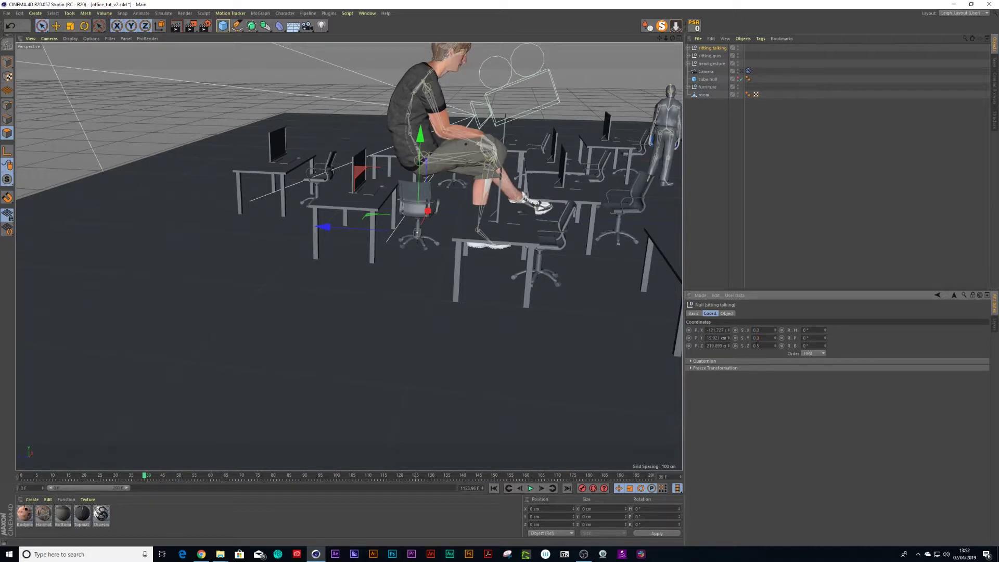
key("Tab")
type("0.3")
key("Return")
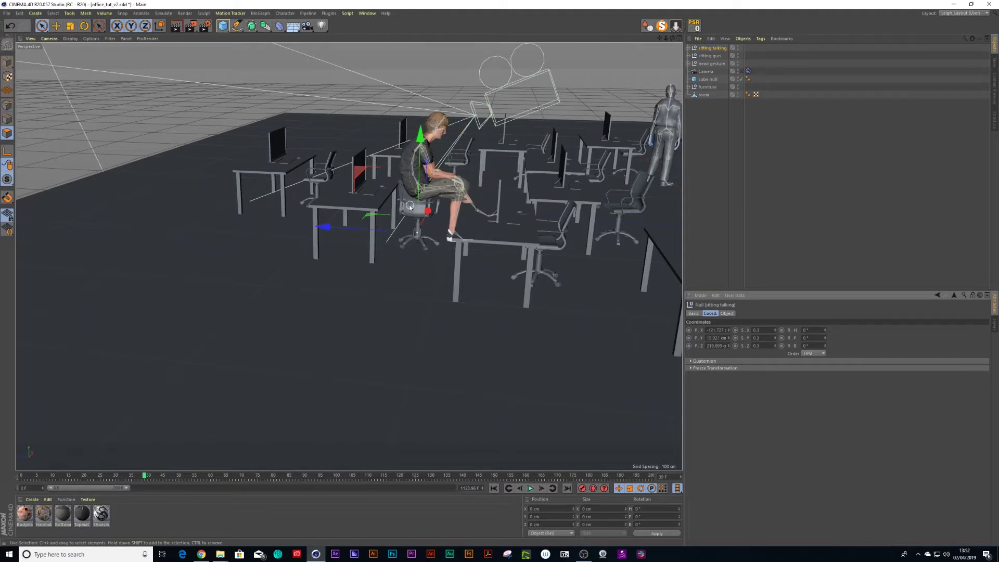
Rotate the sitting talking character to face its desk
right_click_drag(410, 207, 407, 195, "alt")
left_click_drag(407, 194, 357, 209, "alt")
right_click_drag(415, 210, 434, 205, "alt")
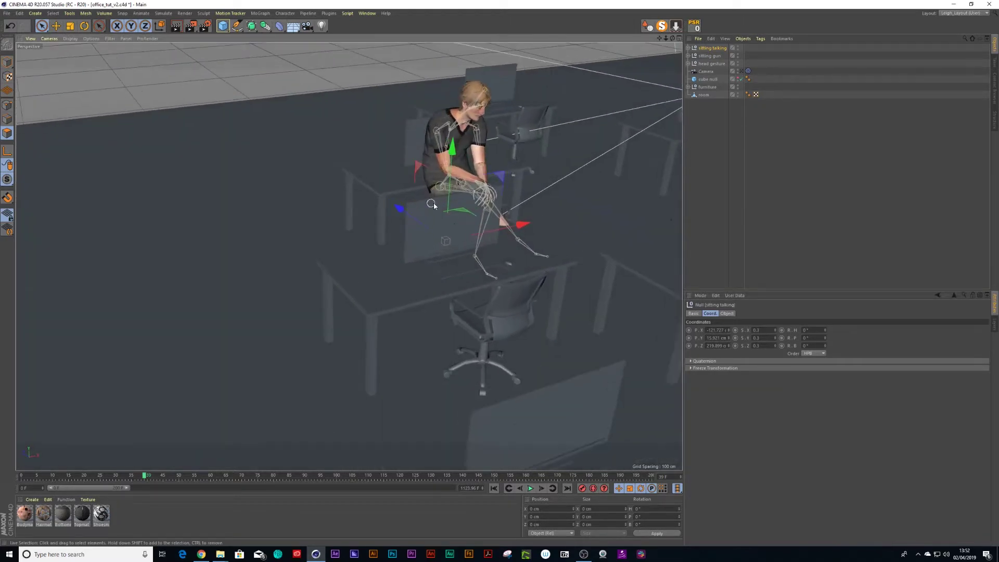
left_click_drag(433, 203, 558, 252, "alt")
scroll(498, 238, "up", 4)
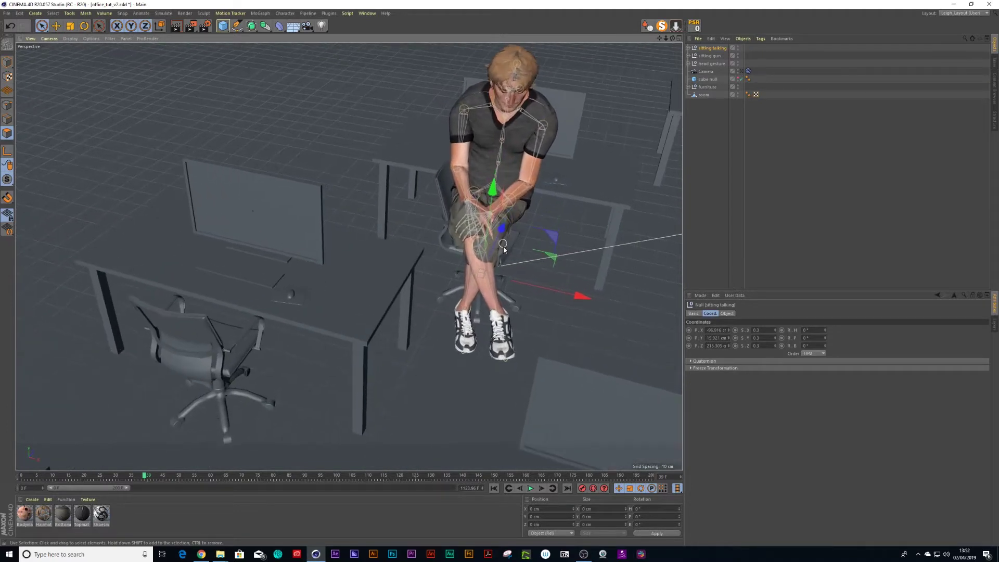
key("r")
left_click_drag(445, 304, 543, 305)
Lower the character onto the office chair seat
left_click_drag(528, 239, 545, 205, "alt")
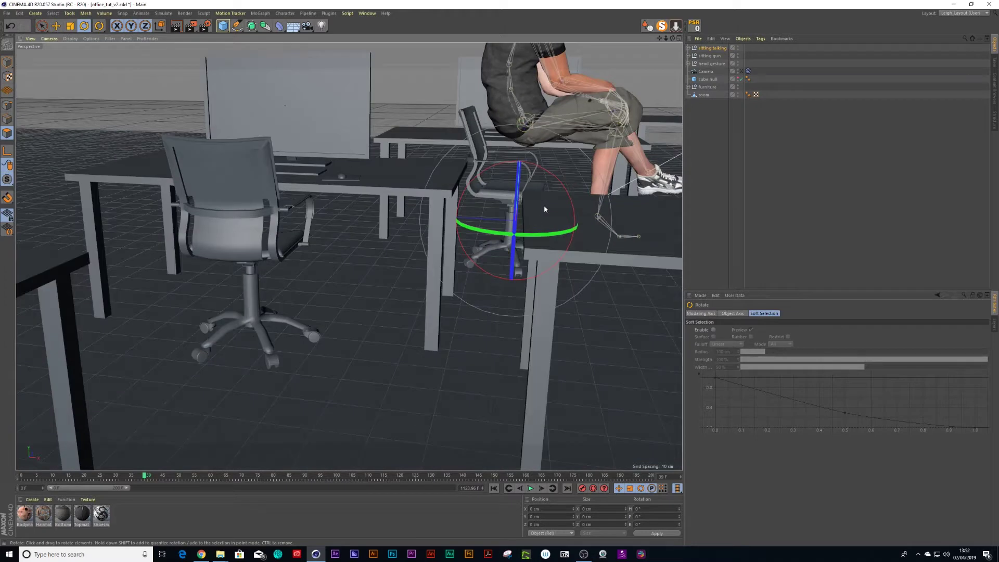
key("space")
left_click_drag(525, 155, 479, 192)
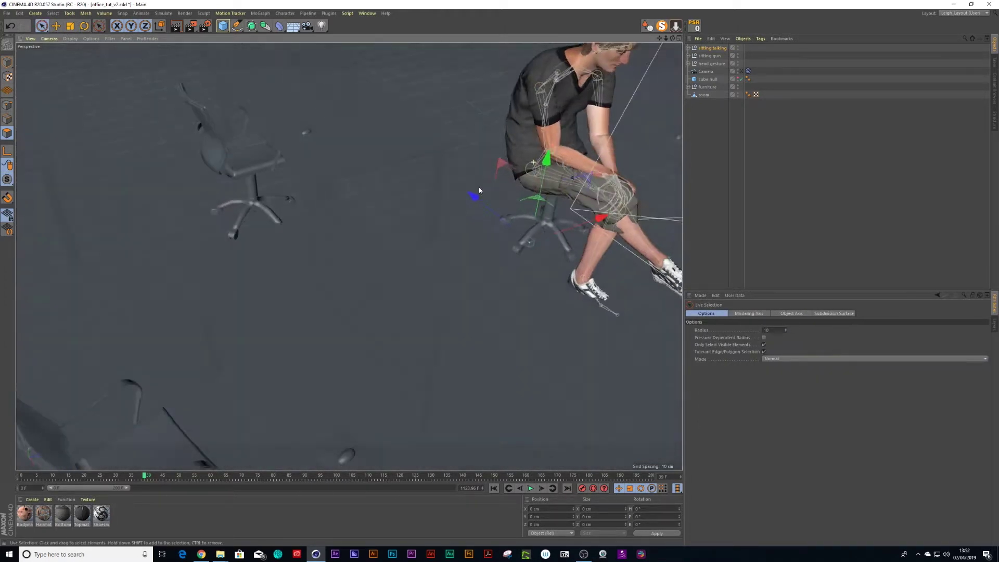
scroll(526, 183, "down", 3)
middle_click_drag(527, 183, 416, 219, "alt")
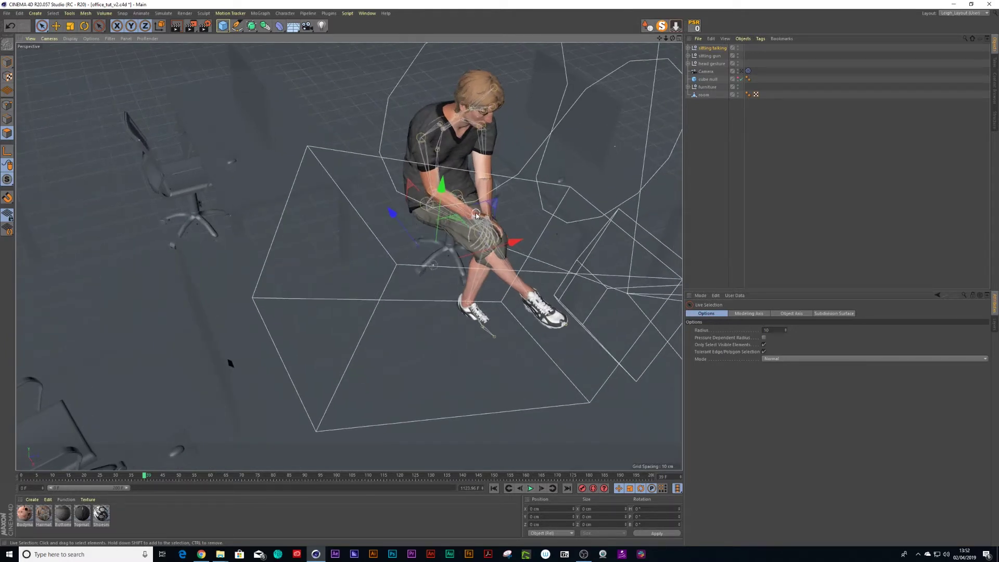
scroll(460, 224, "up", 3)
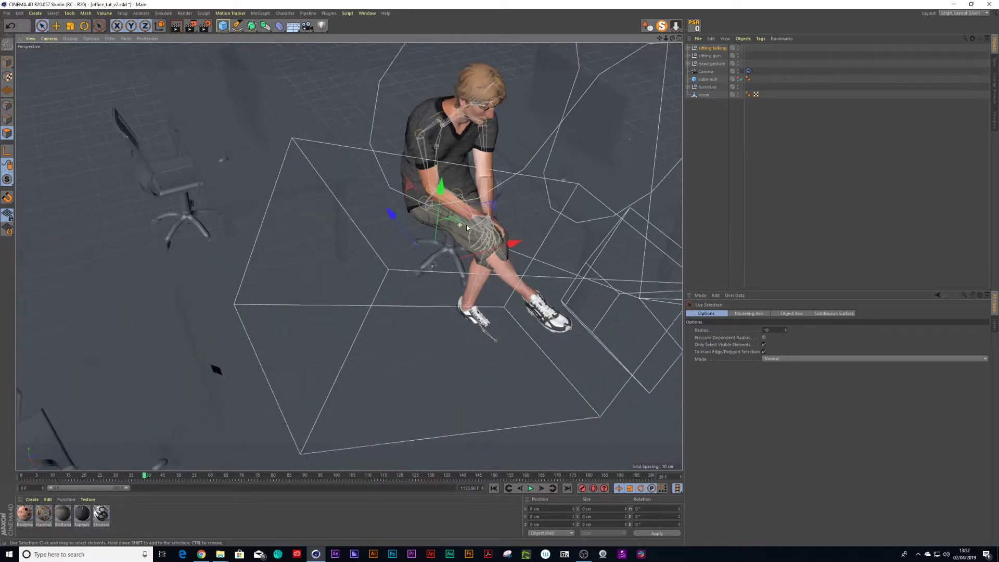
mouse_move(474, 210)
left_mouse_down("alt")
mouse_move(514, 188)
mouse_move(474, 210)
left_mouse_up("alt")
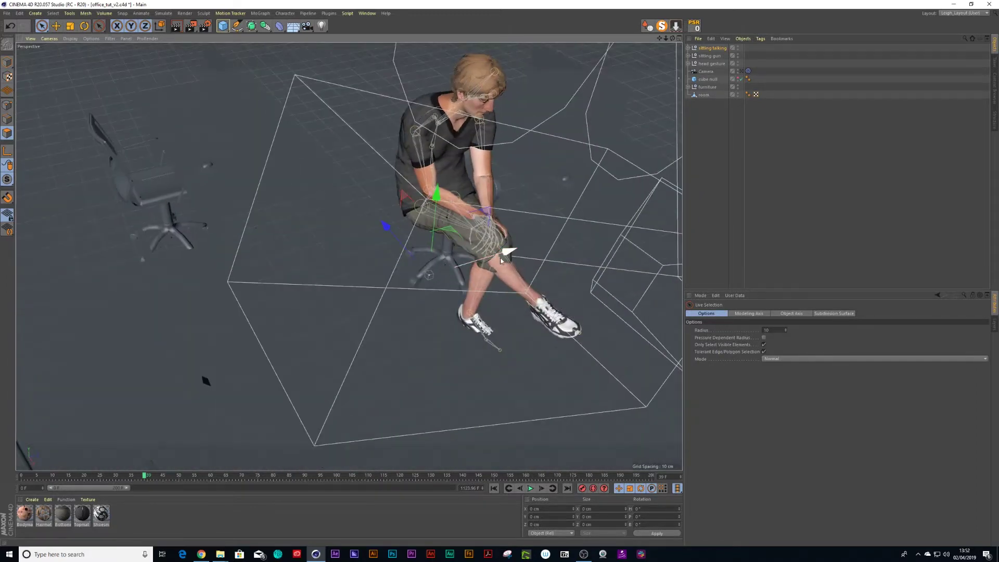
Slide the character about 9.5 cm along X, raise it about 2.9 cm, and play the animation
left_click_drag(506, 257, 530, 252)
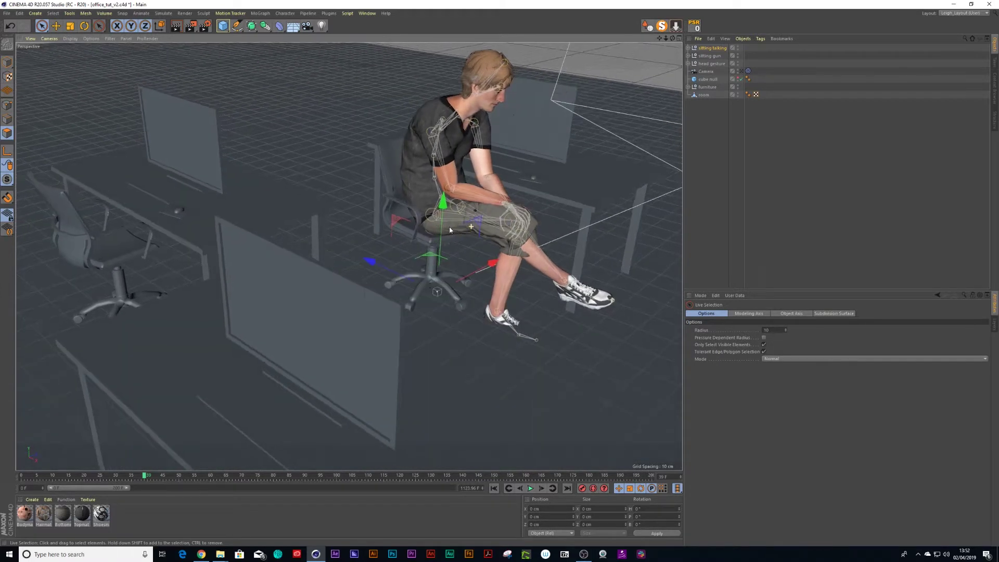
left_click_drag(447, 206, 448, 195)
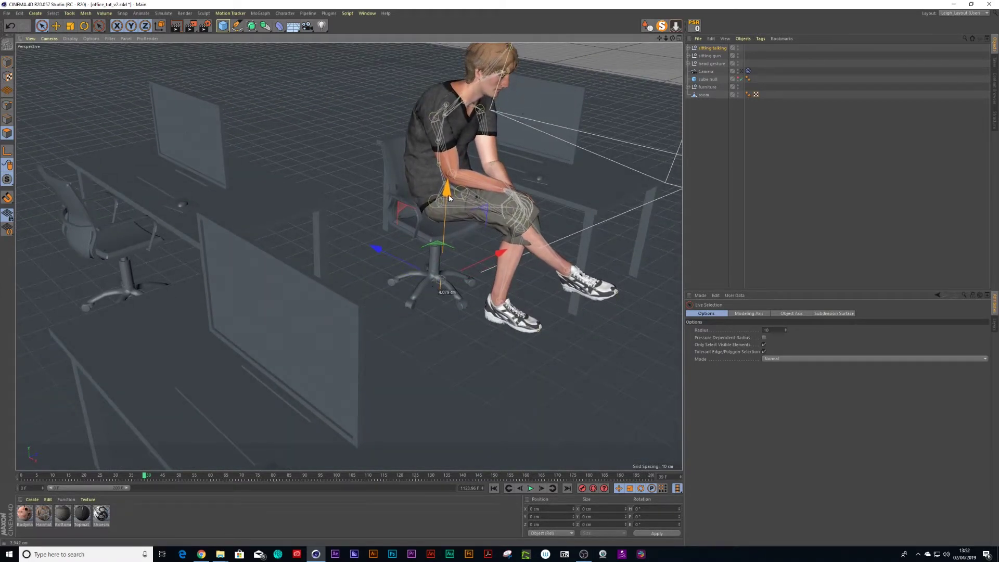
right_click_drag(475, 201, 445, 240, "alt")
left_click_drag(472, 215, 494, 250, "alt")
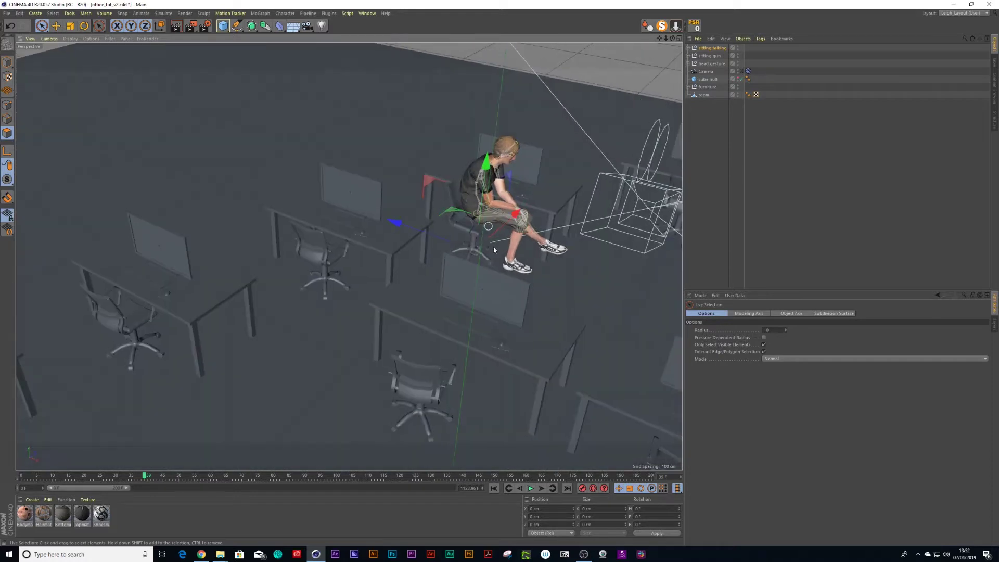
left_click(530, 488)
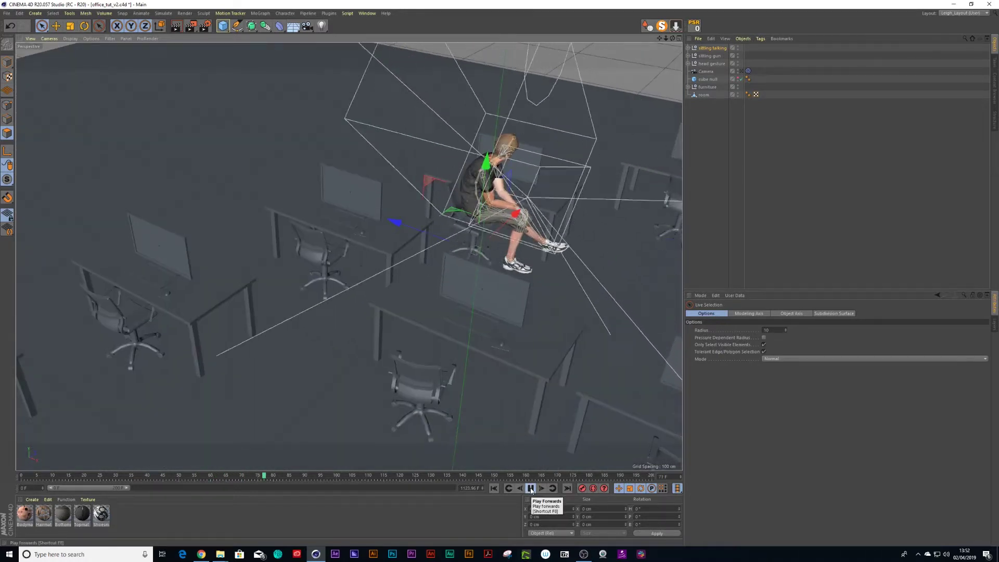
Stop playback and merge the Sitting Thumbs Up FBX into the scene with default import settings
left_click(531, 489)
left_click(698, 39)
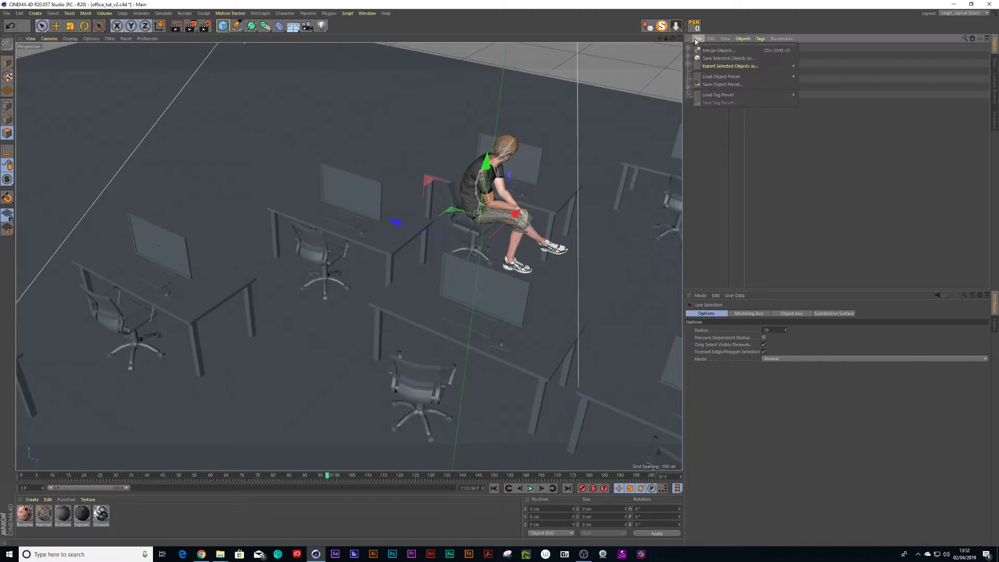
left_click(708, 50)
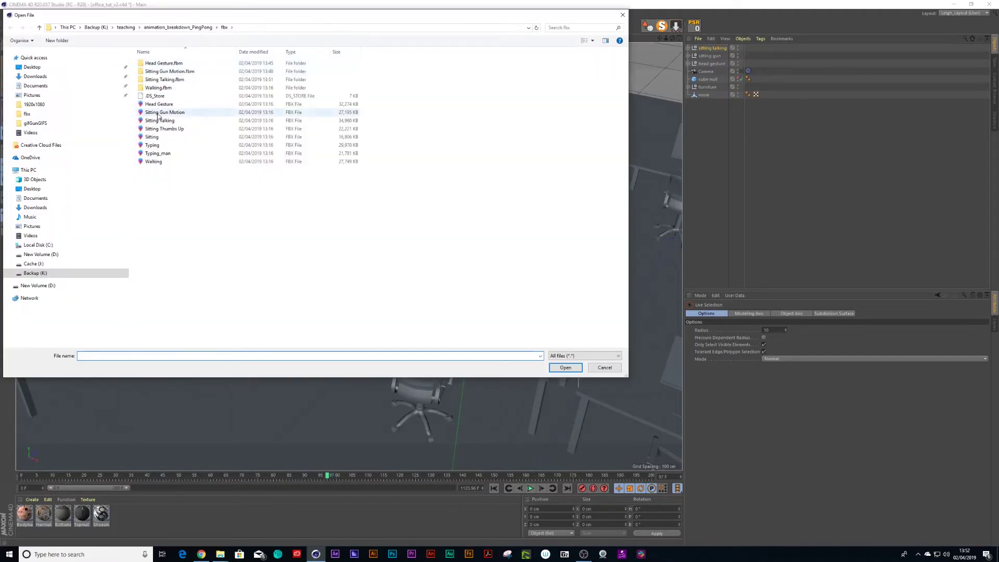
left_click(165, 128)
left_click(566, 368)
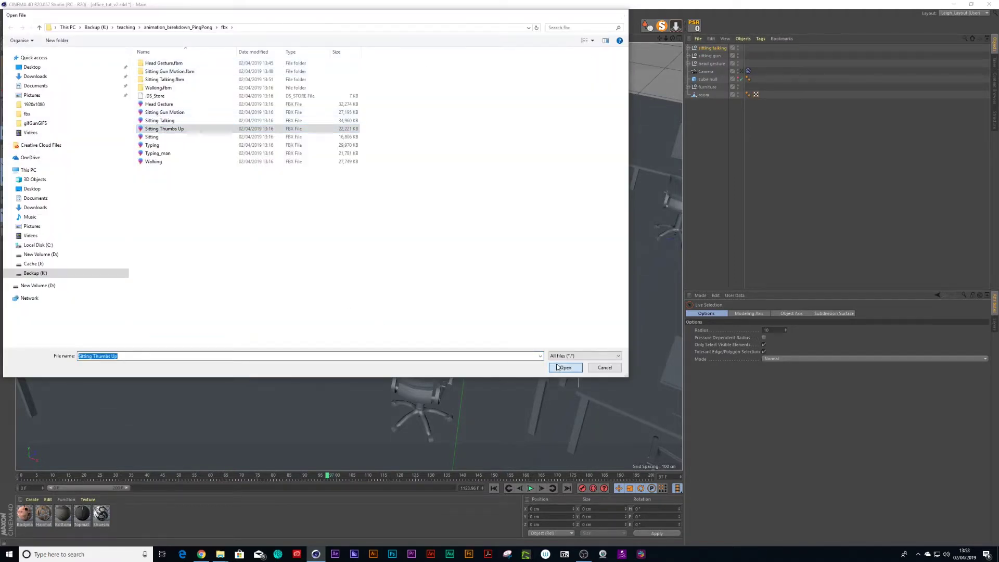
left_click(543, 451)
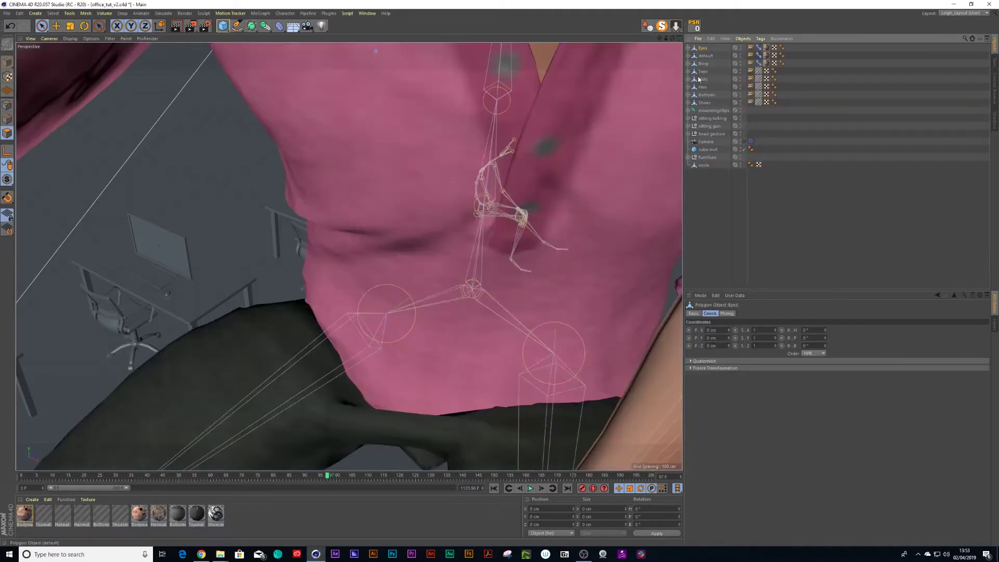
left_click(704, 112, "shift")
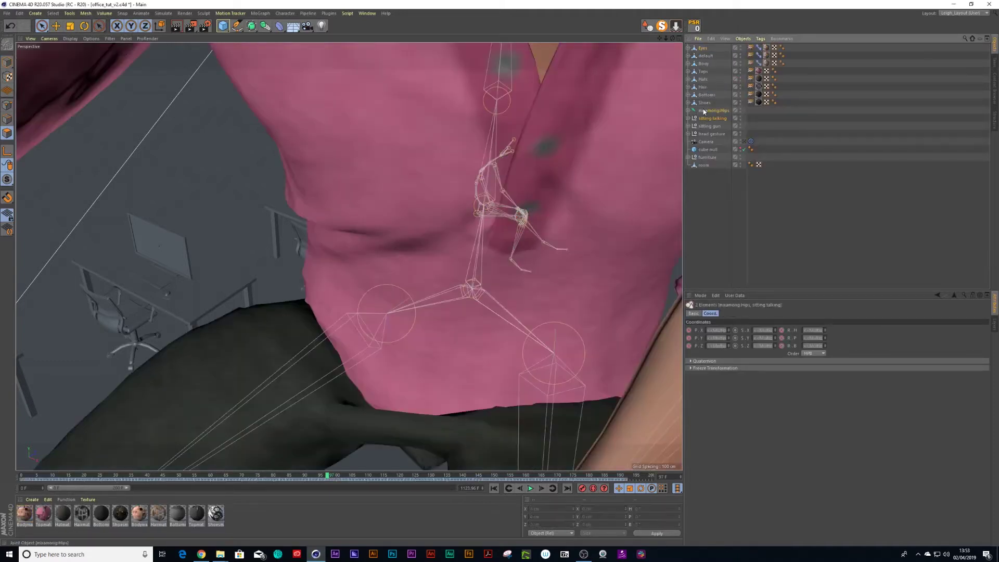
Group the nine imported parts under a null named sitting thumbs, then select its mixamorig:Hips joint
left_click(704, 48)
left_click(705, 111, "shift")
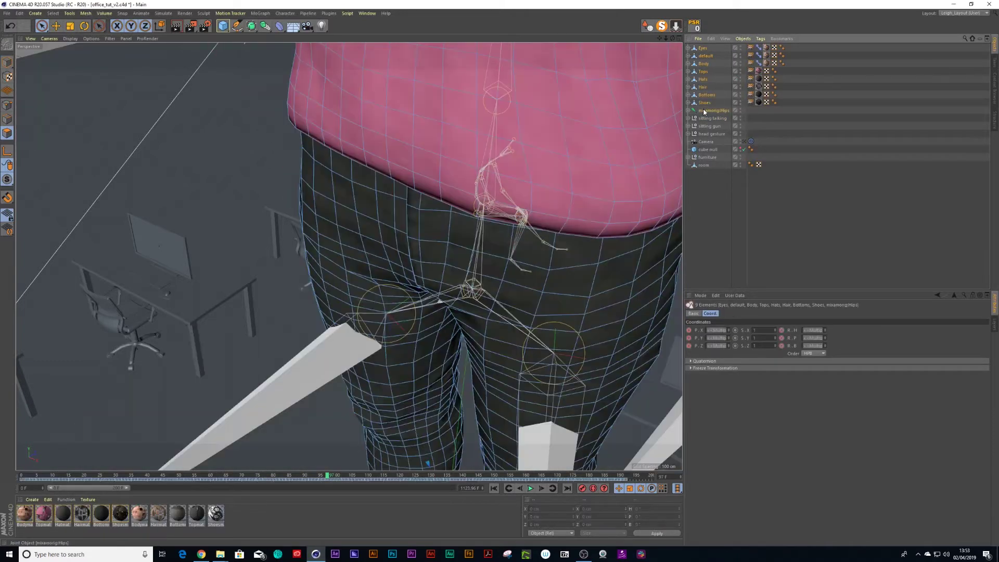
key("alt+g")
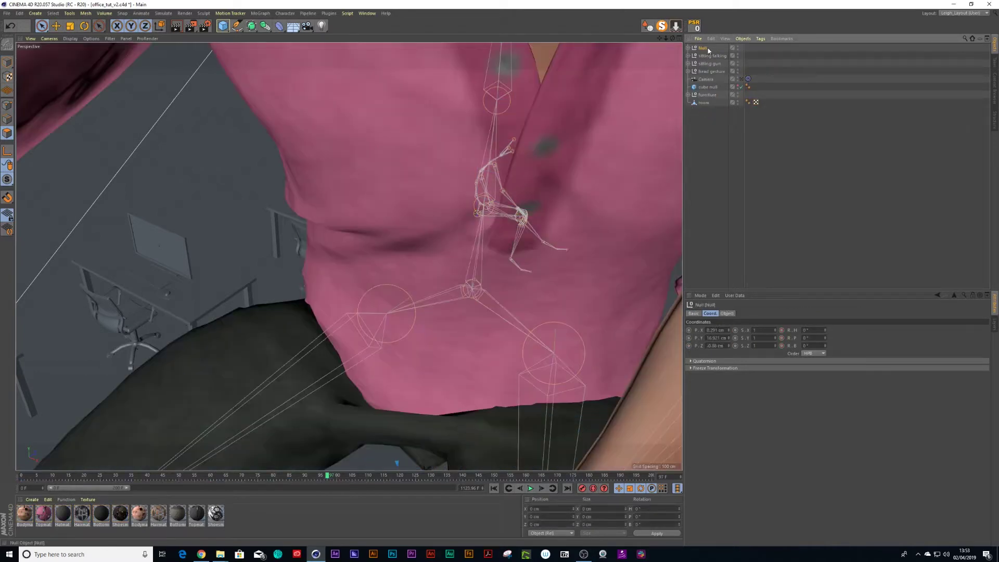
double_click(703, 47)
type("sitting")
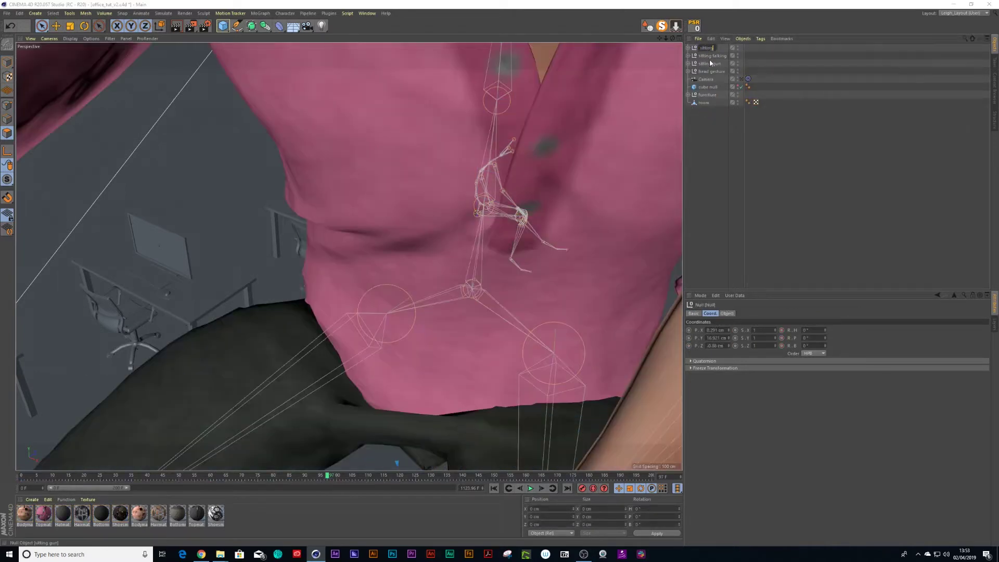
type(" thumbs")
key("Return")
key("ctrl+c")
key("Return")
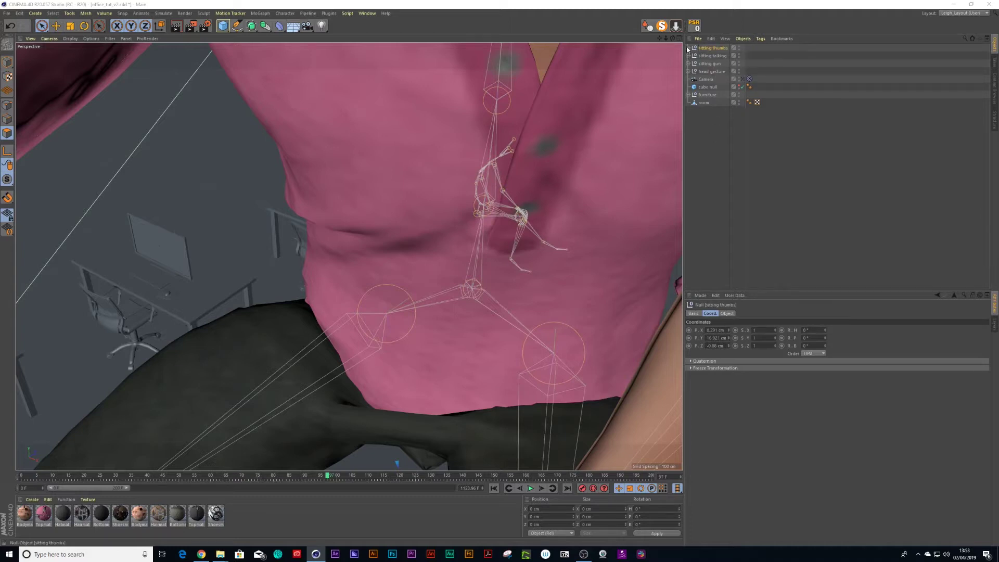
left_click(688, 48)
left_click(708, 118)
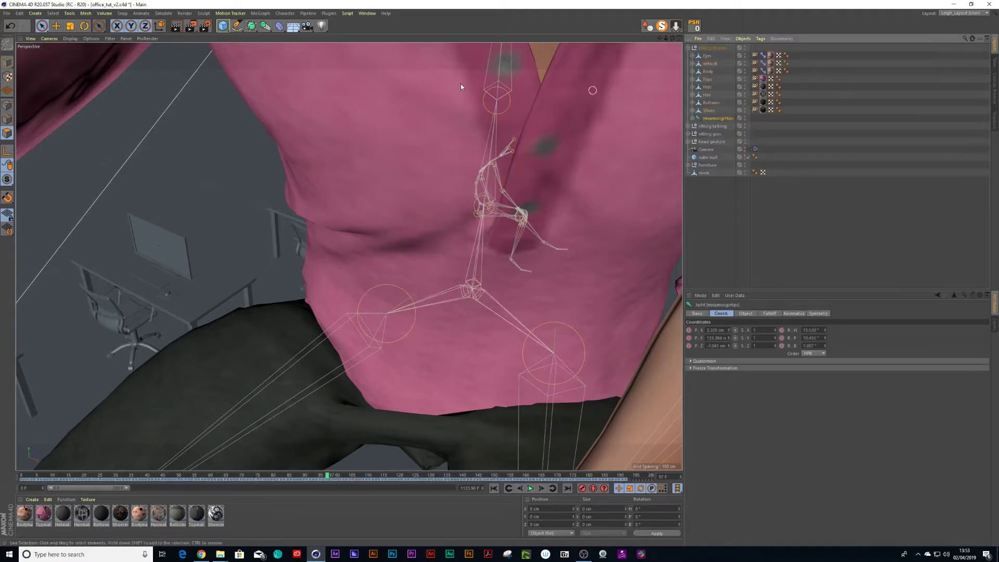
Create a motion clip with source name sitting thumbs from the hips animation
left_click(141, 13)
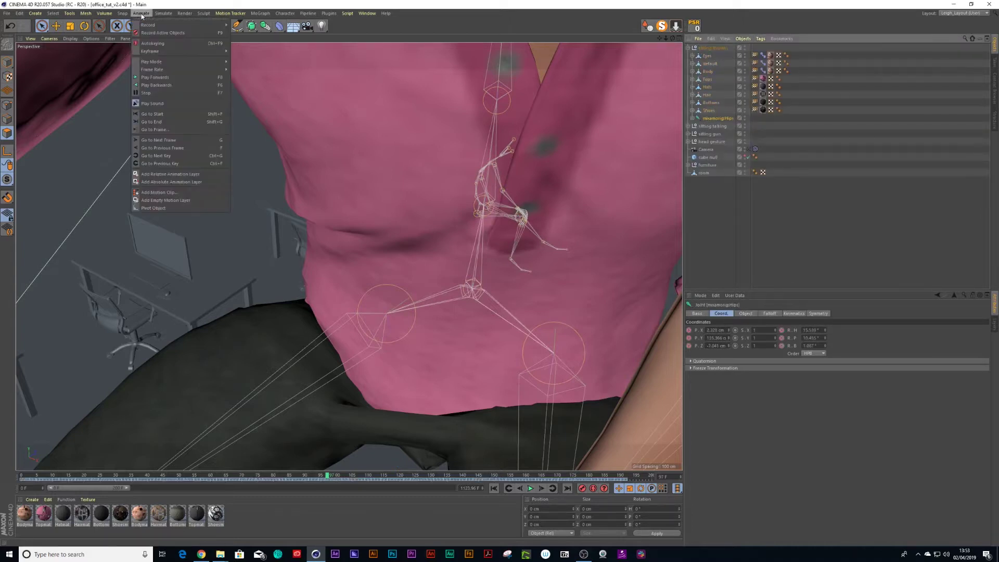
left_click(152, 193)
key("ctrl+v")
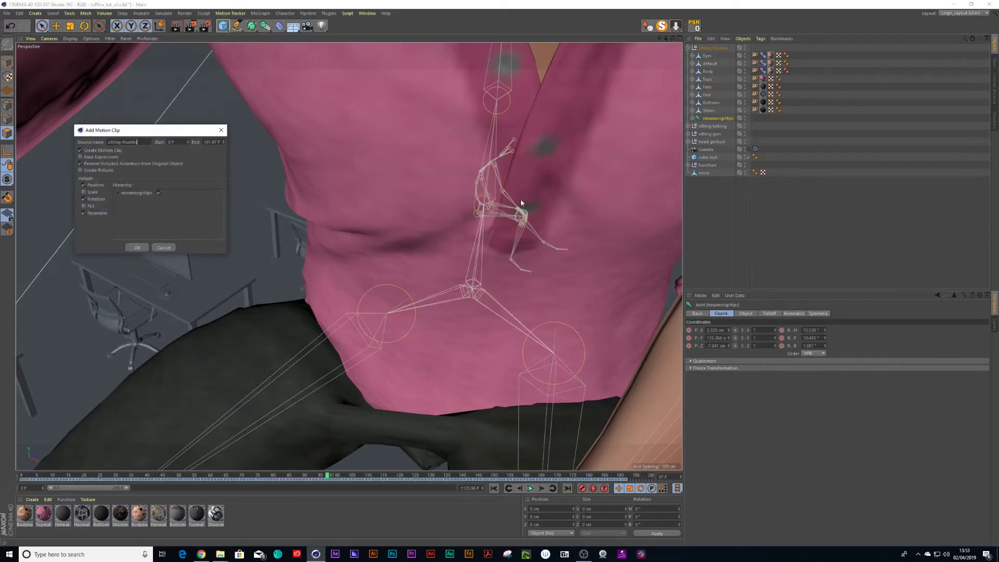
left_click(138, 247)
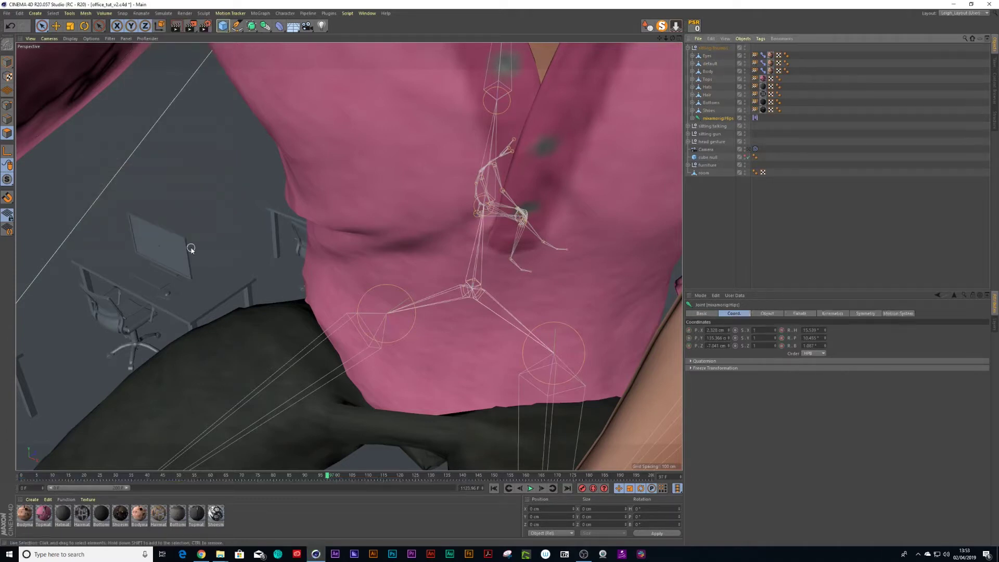
Rename the hips motion layer to sitting thumbs and set the clip to loop 100 times
key("shift+F3")
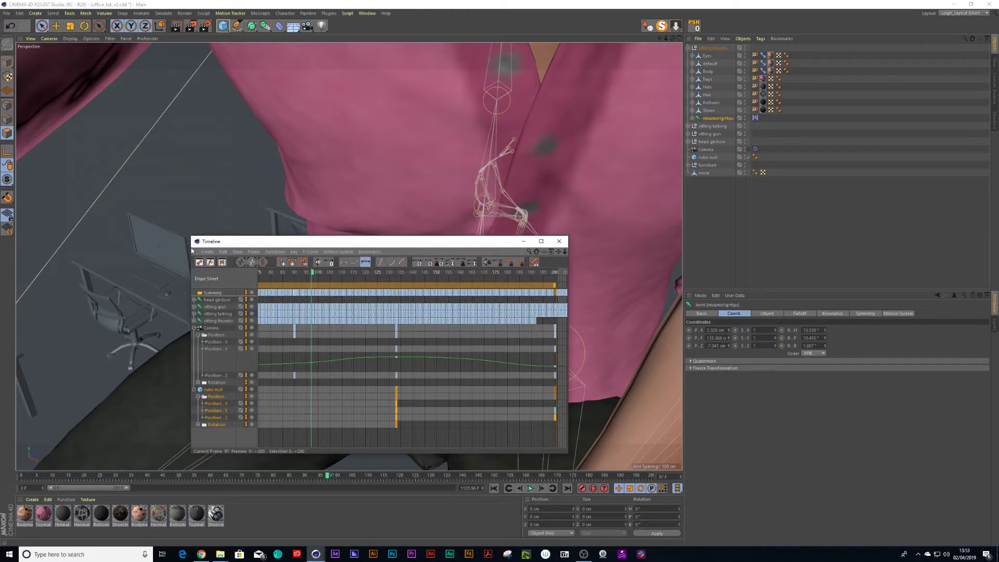
left_click(222, 263)
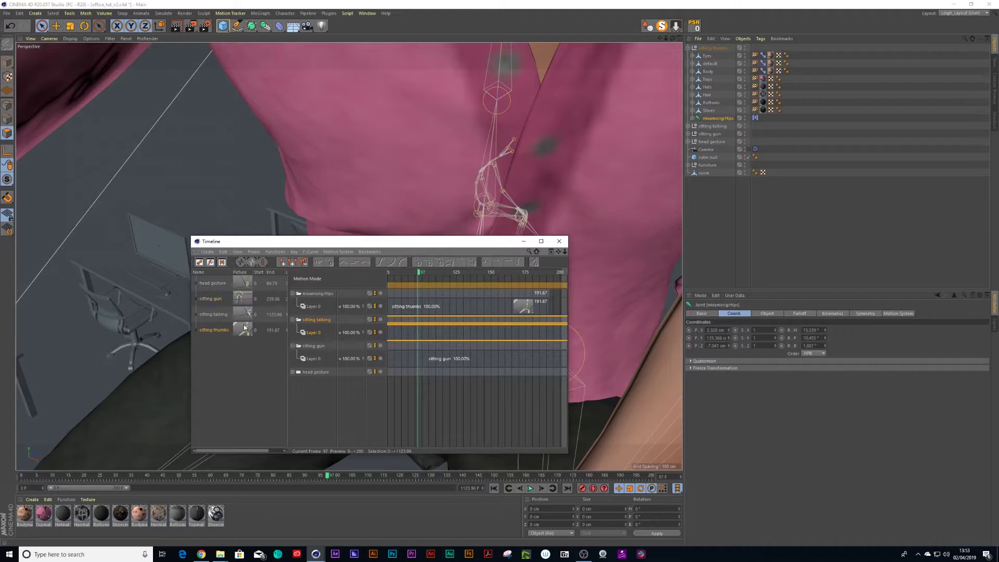
double_click(318, 295)
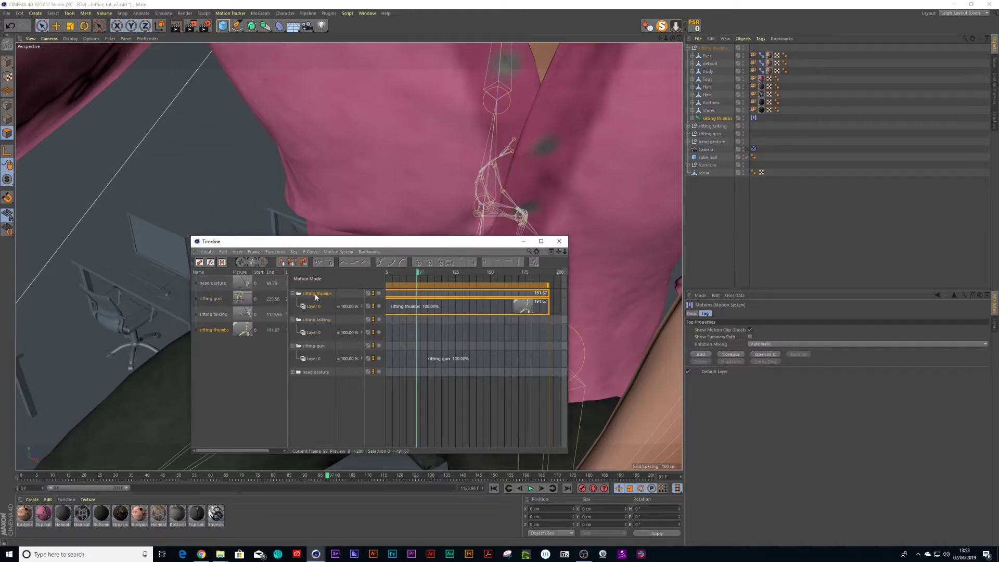
key("Return")
left_click(483, 304)
left_click_drag(468, 254, 446, 244)
left_click(742, 379)
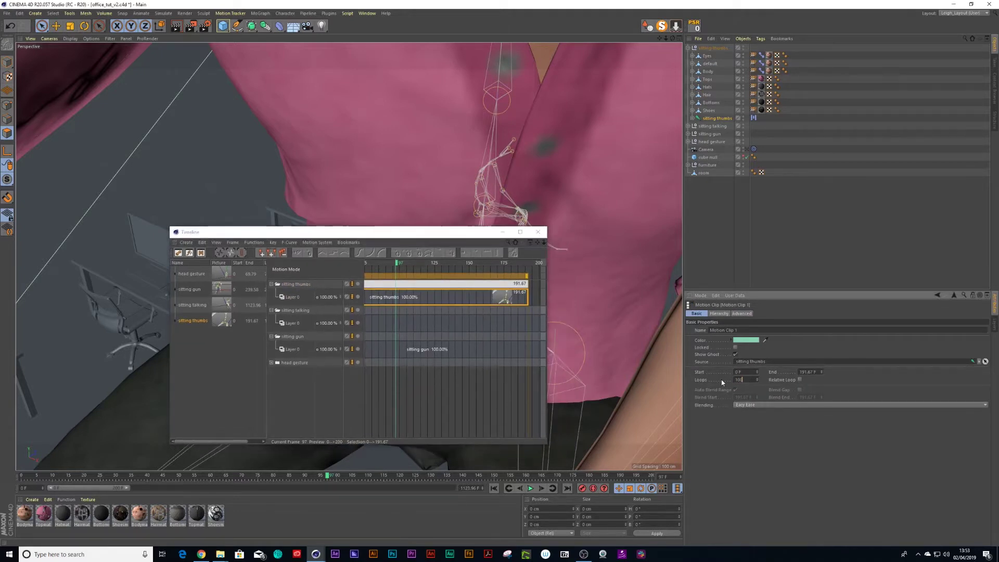
key("Return")
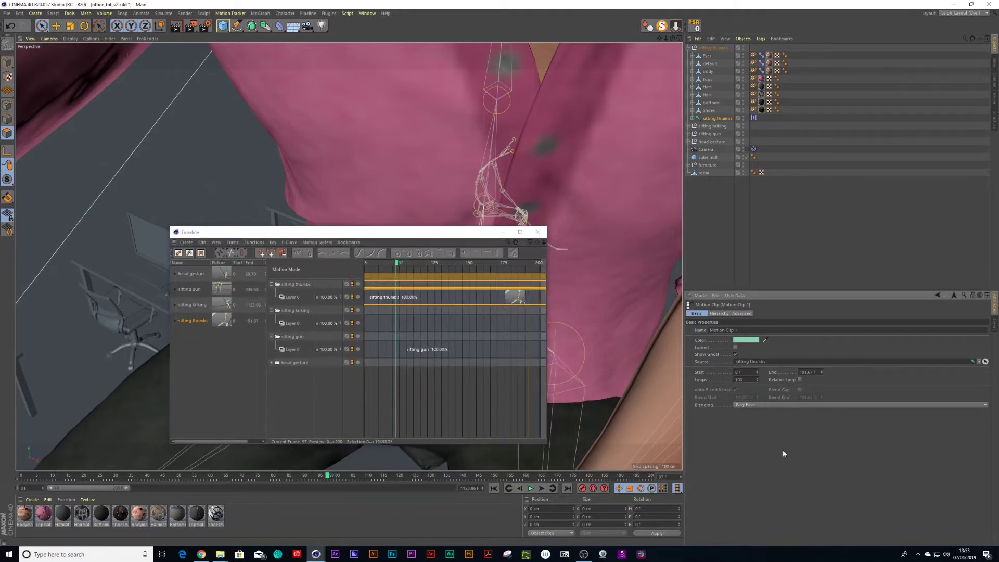
left_click(538, 232)
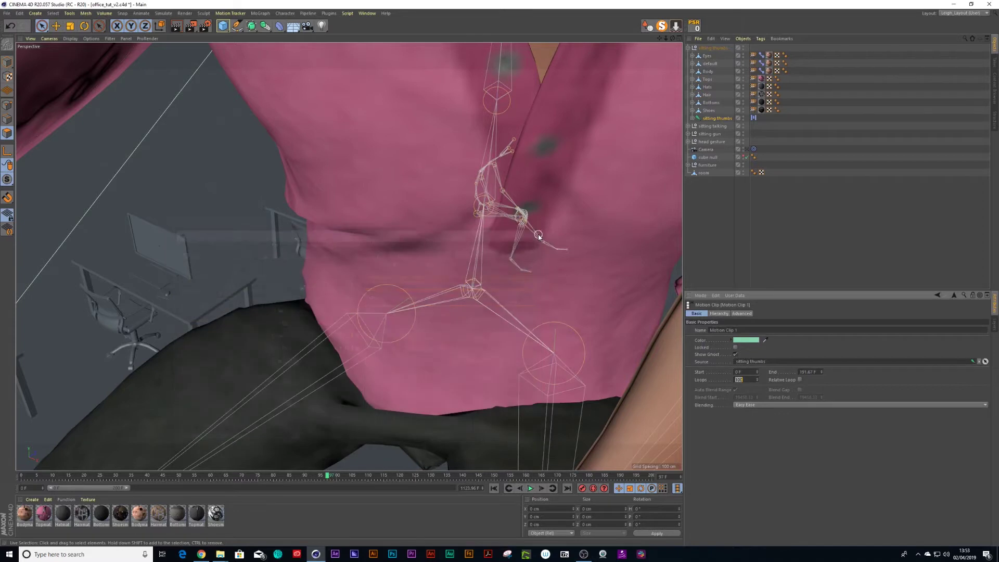
left_click(688, 48)
Switch to the four-view layout and shift the sitting thumbs character to the right
left_click(701, 49)
right_click_drag(523, 156, 426, 269, "alt")
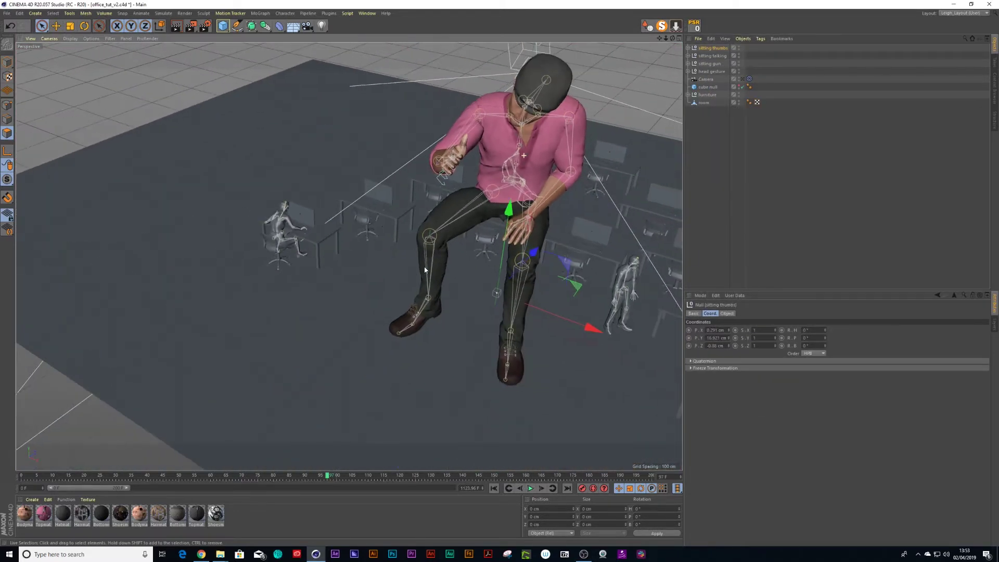
left_click_drag(493, 235, 444, 228, "alt")
right_click_drag(460, 218, 439, 239, "alt")
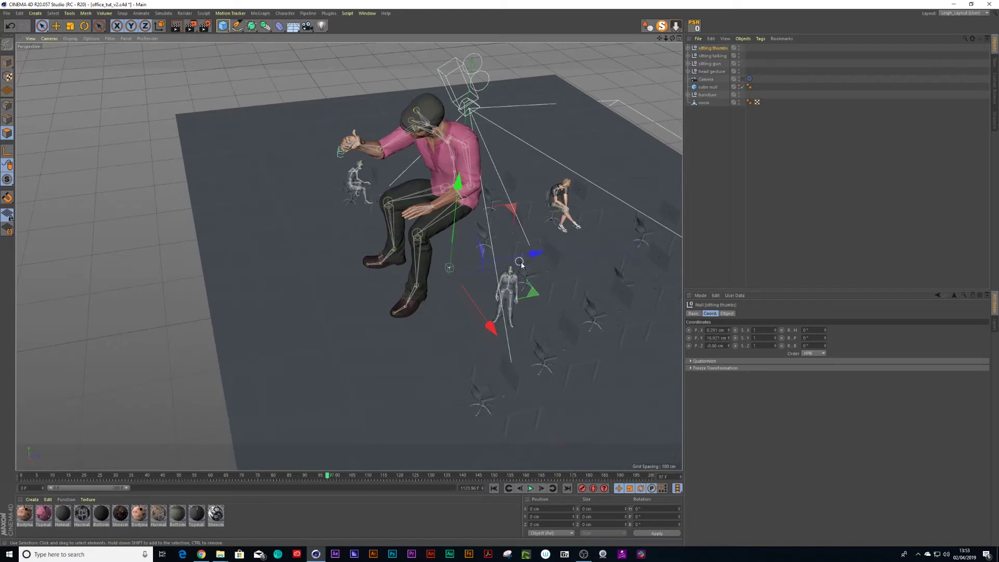
left_click(679, 38)
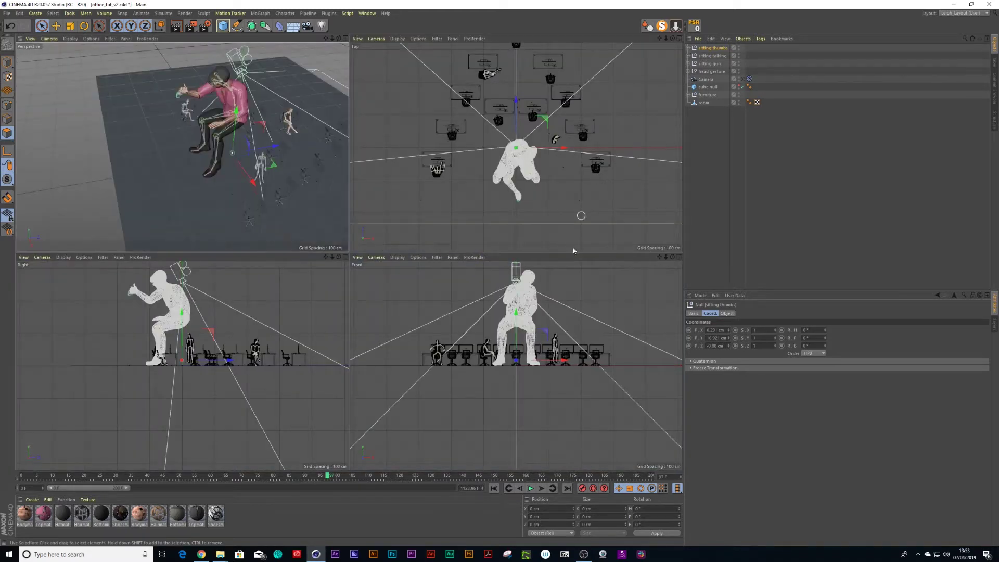
left_click_drag(548, 331, 576, 329)
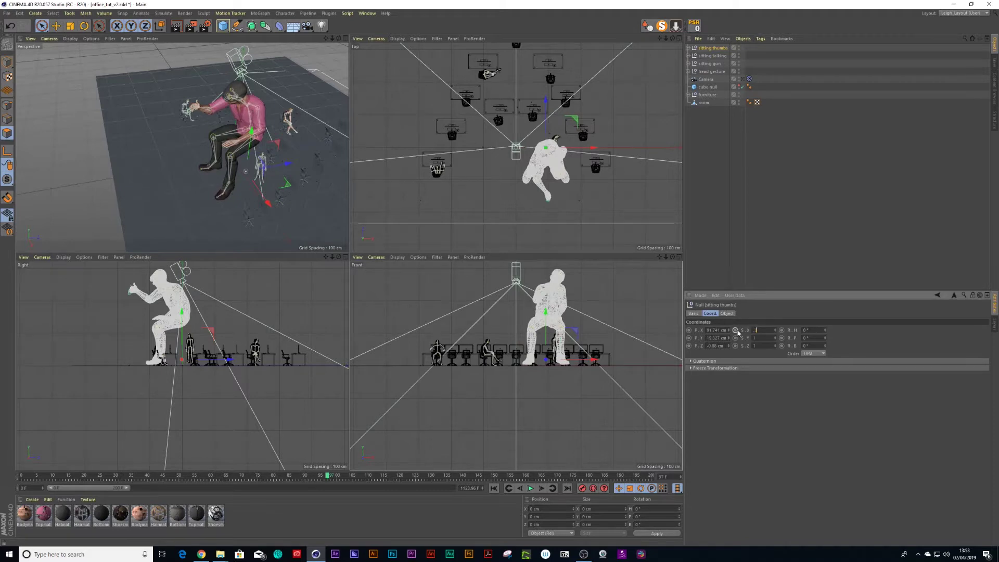
Scale the character to 0.3 on X, Y and Z and move it over to a desk
type("0.3")
key("Return")
type("0.3")
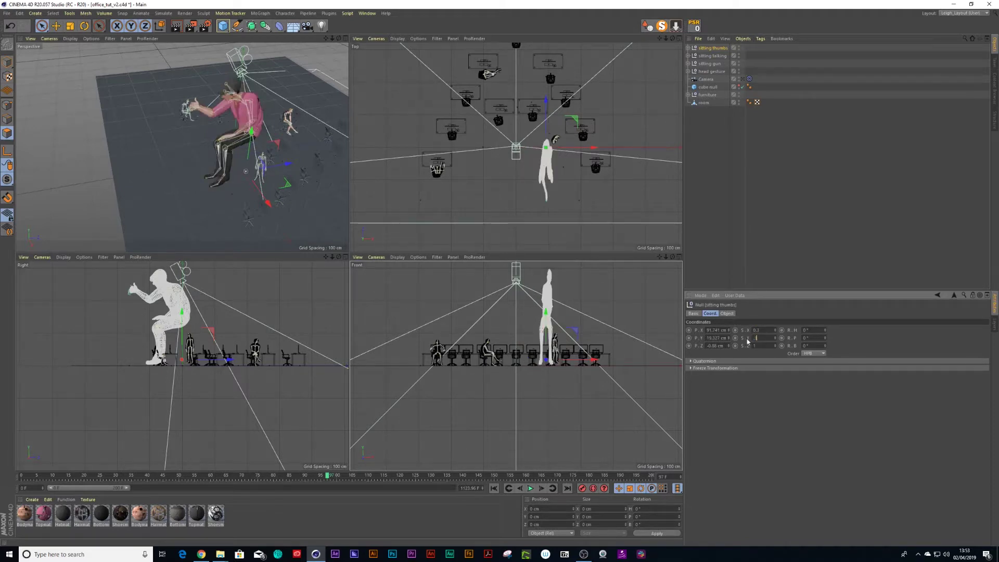
key("Return")
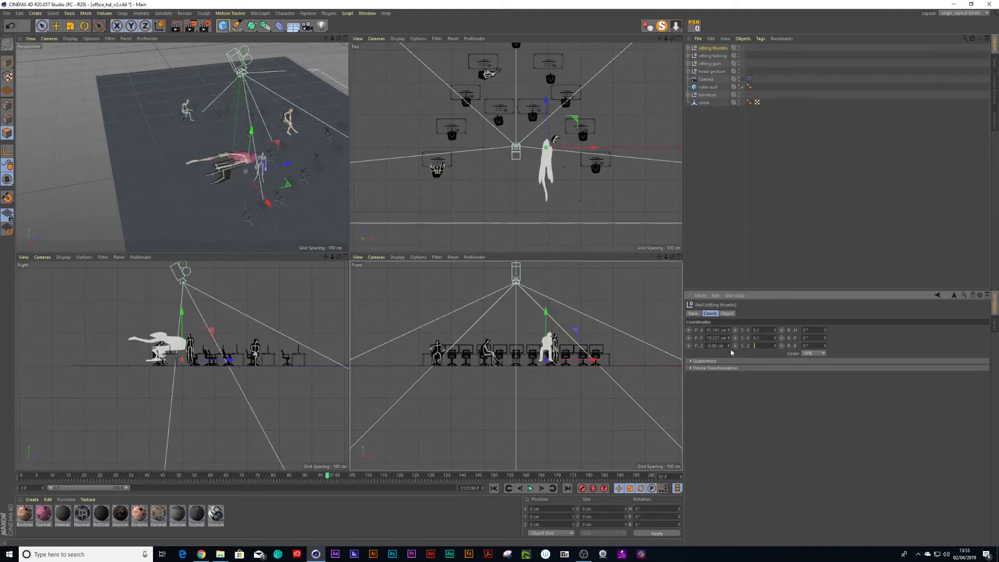
type("0.3")
key("Return")
scroll(568, 337, "up", 4)
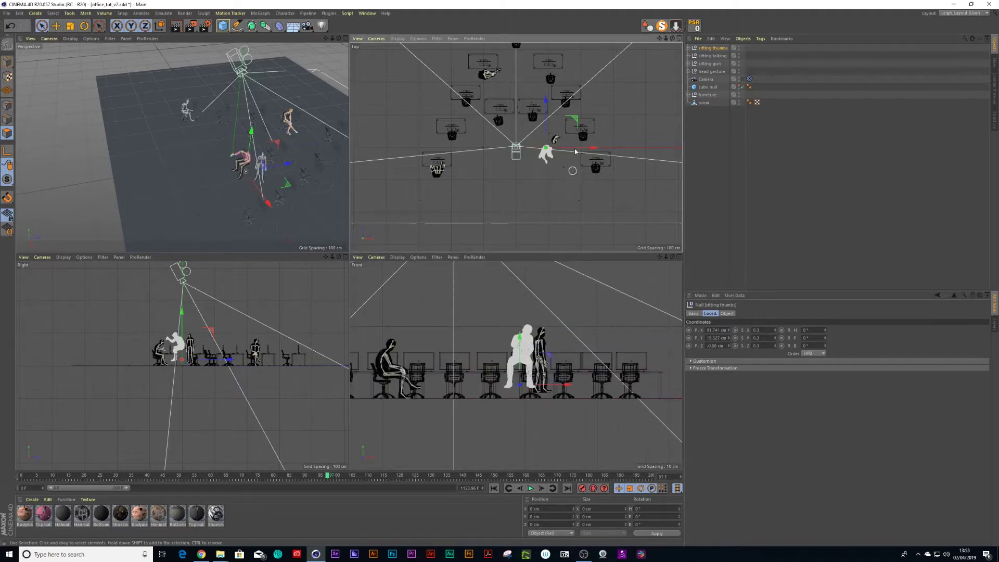
left_click_drag(576, 129, 550, 75)
scroll(549, 75, "up", 10)
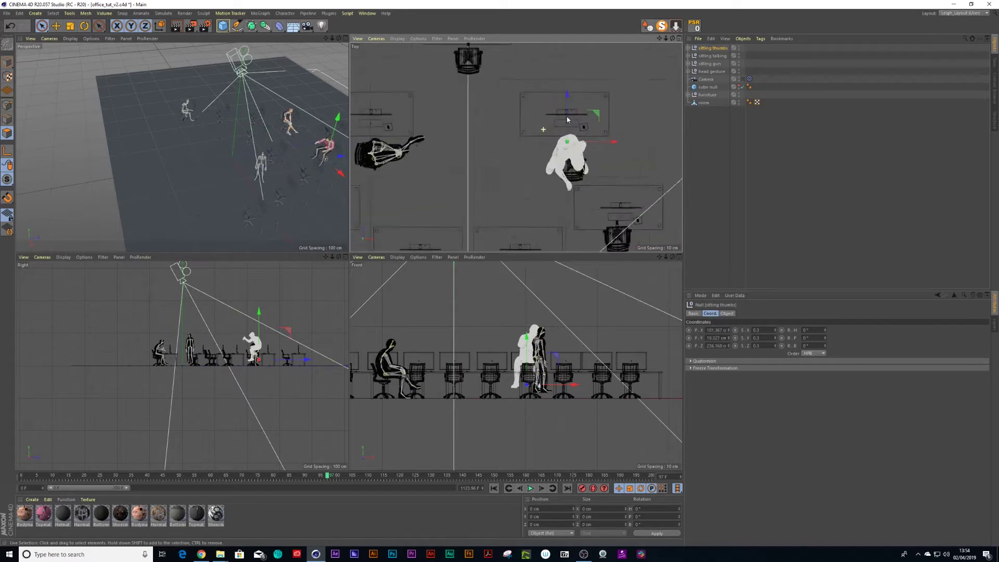
Turn the sitting thumbs character to face its desk and lower it toward the chair
key("r")
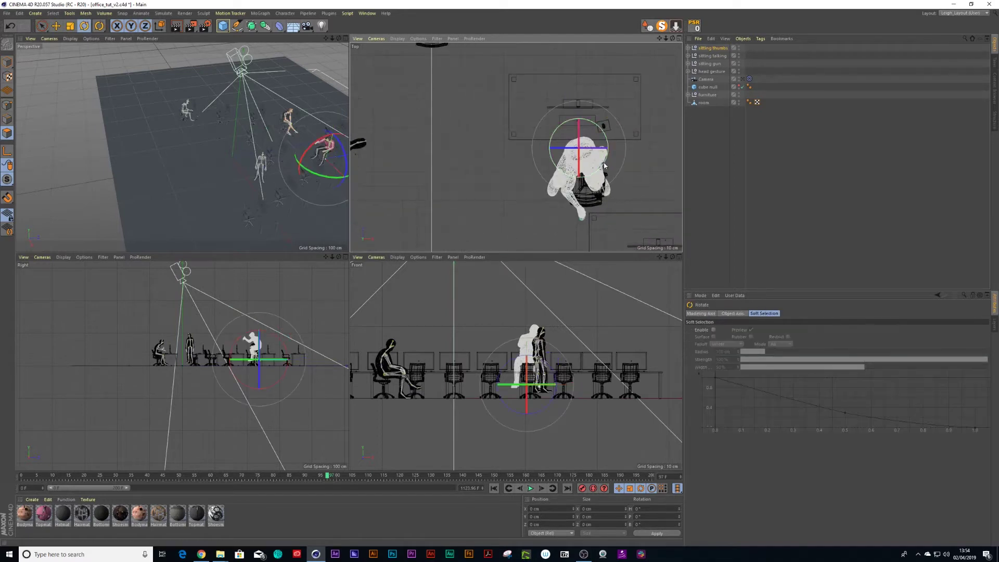
left_click_drag(588, 185, 624, 194)
key("space")
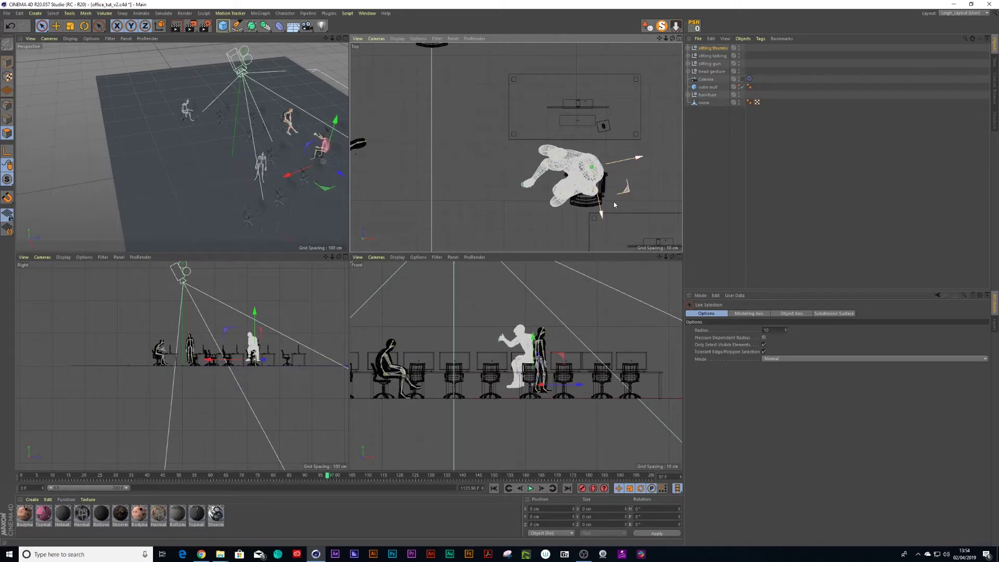
scroll(529, 354, "up", 4)
left_click_drag(537, 353, 537, 379)
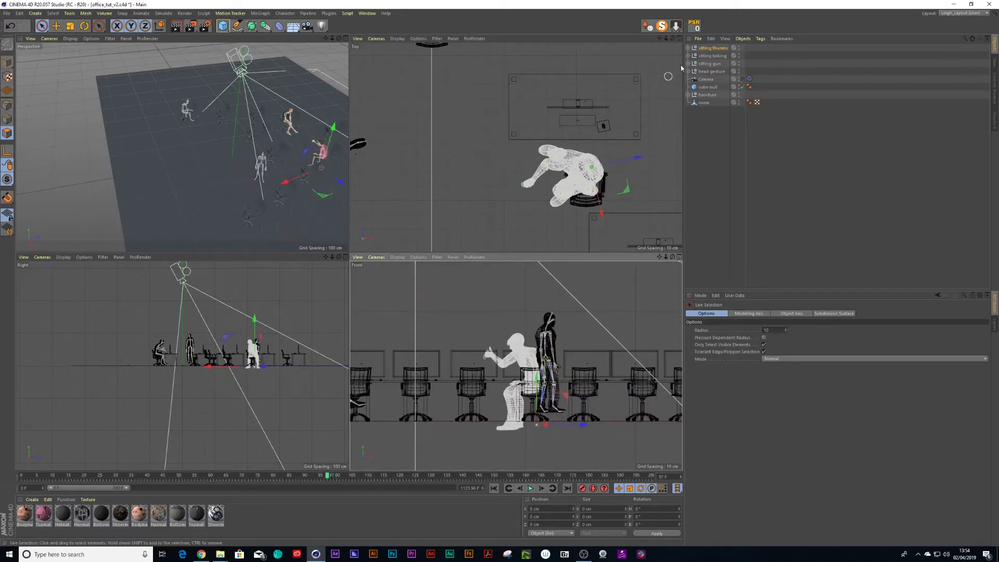
Scale the character to 0.25 on X, Y and Z and raise it onto the seat
left_click(711, 48)
double_click(758, 330)
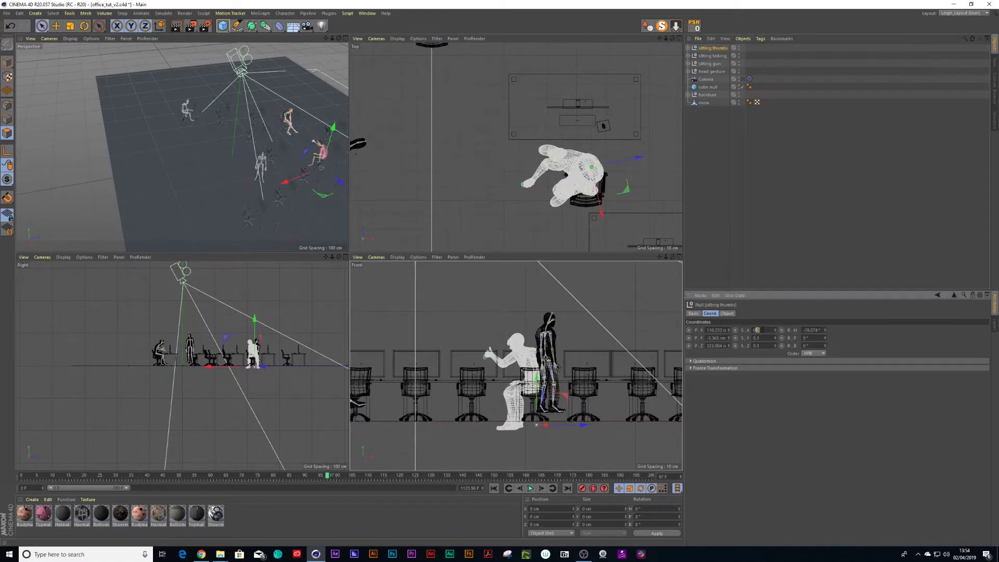
type("2")
key("Return")
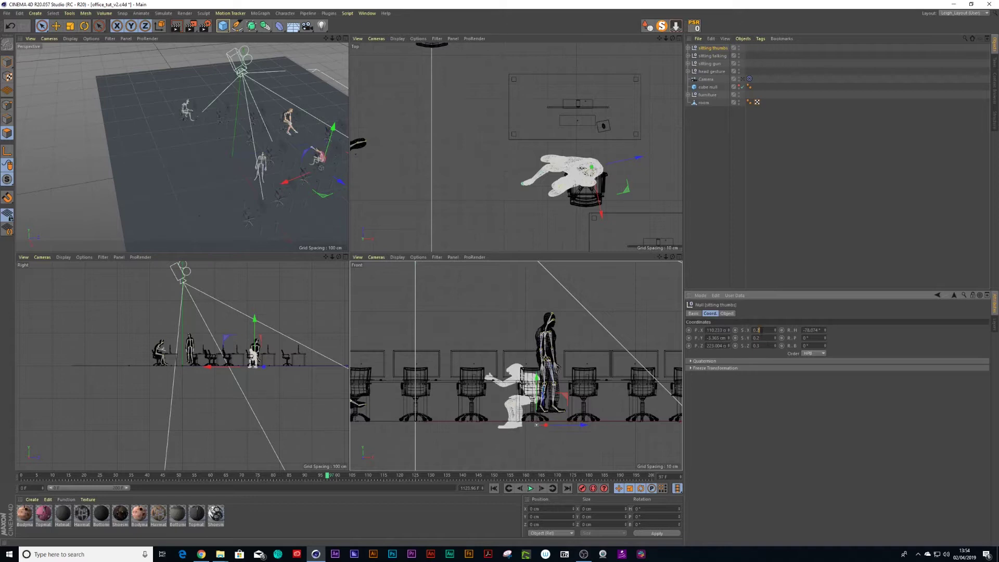
left_click(761, 339)
type("5")
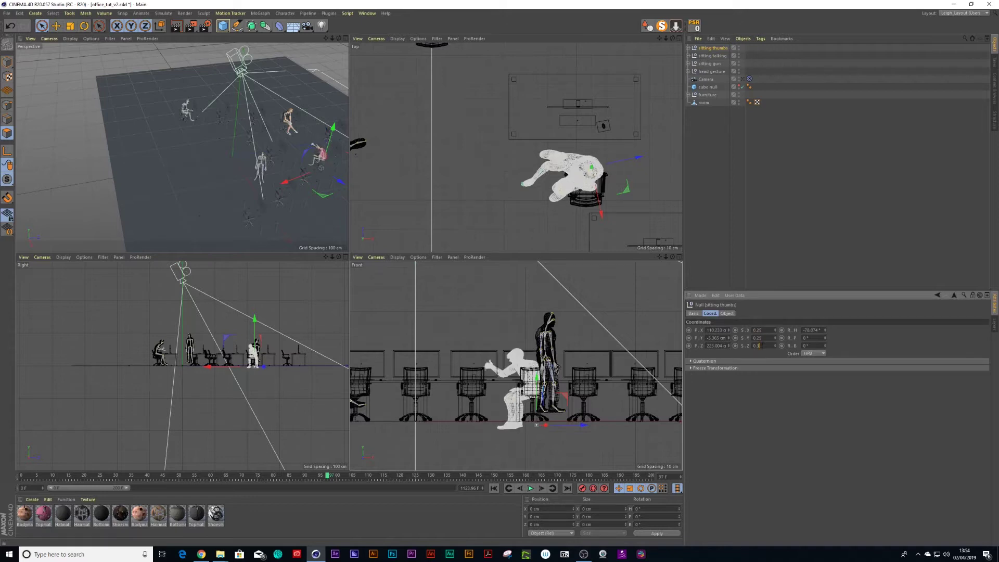
type("5")
key("Return")
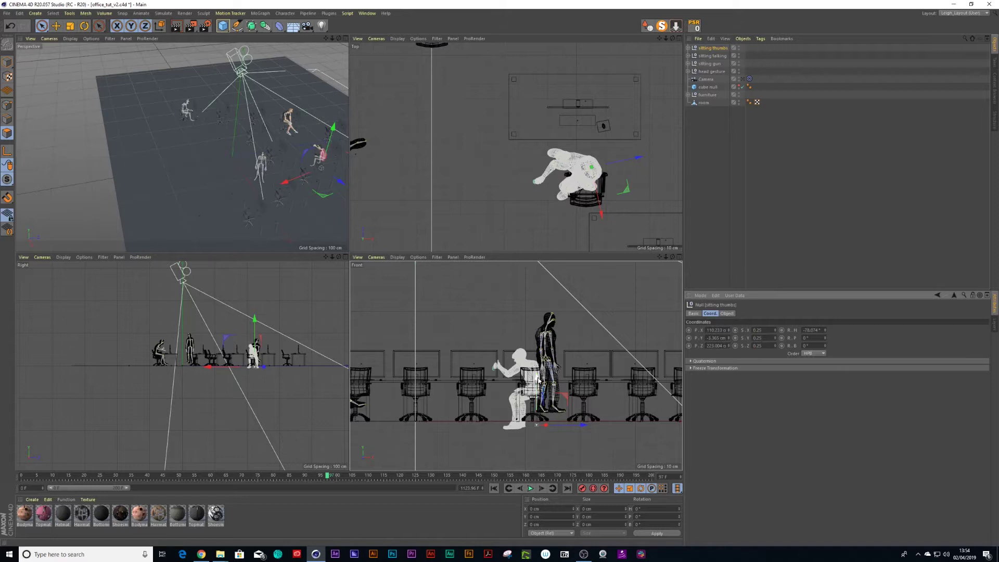
left_click_drag(536, 378, 536, 371)
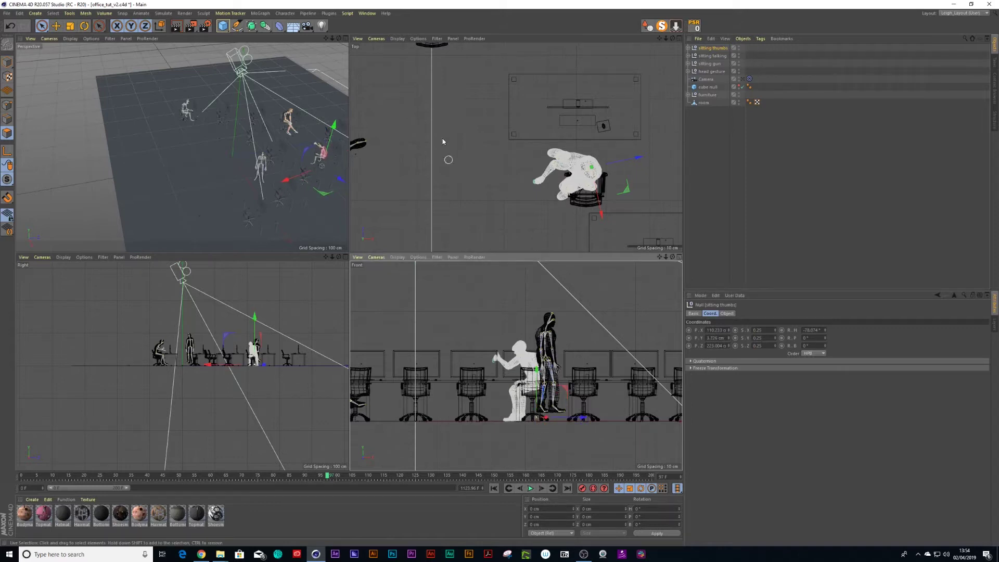
Maximise the Perspective view and orbit around the character to check its seating
left_click(346, 38)
right_click_drag(565, 290, 591, 280, "alt")
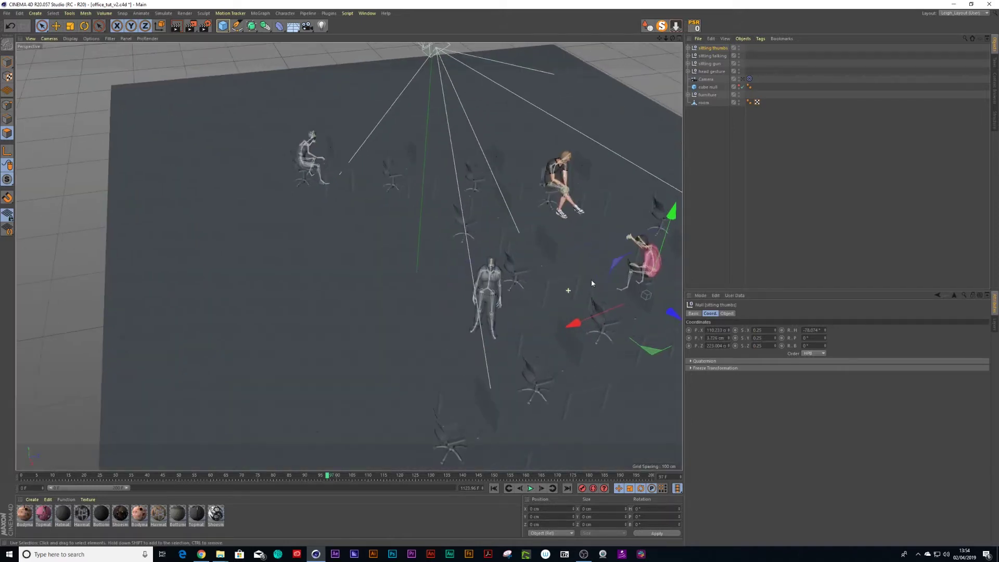
middle_click_drag(595, 276, 541, 279, "alt")
scroll(542, 280, "up", 8)
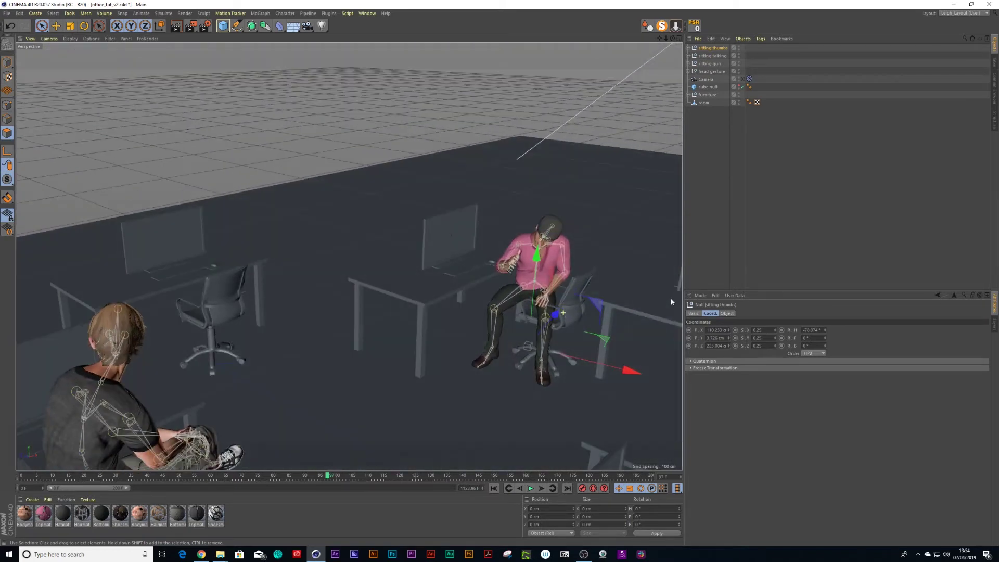
mouse_move(672, 300)
left_mouse_down("alt")
mouse_move(672, 289)
mouse_move(670, 308)
mouse_move(668, 295)
mouse_move(654, 303)
mouse_move(669, 299)
left_mouse_up("alt")
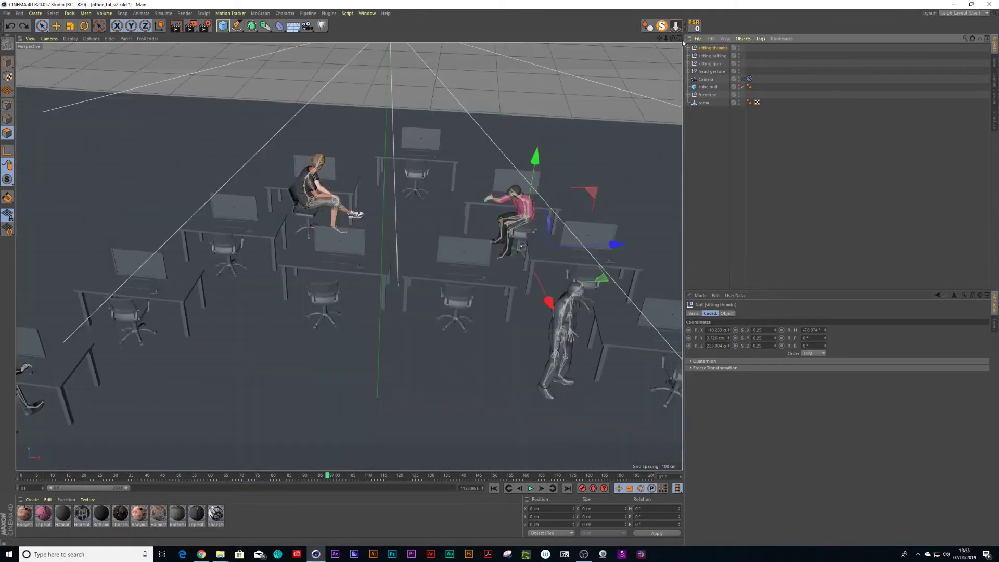
Merge the Typing_start character file into the office scene
left_click(698, 39)
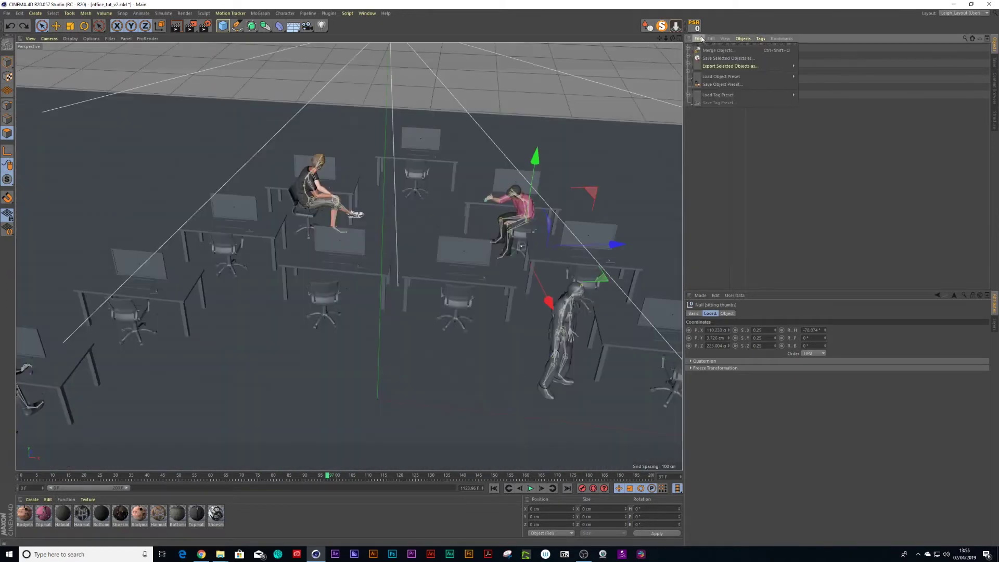
left_click(718, 51)
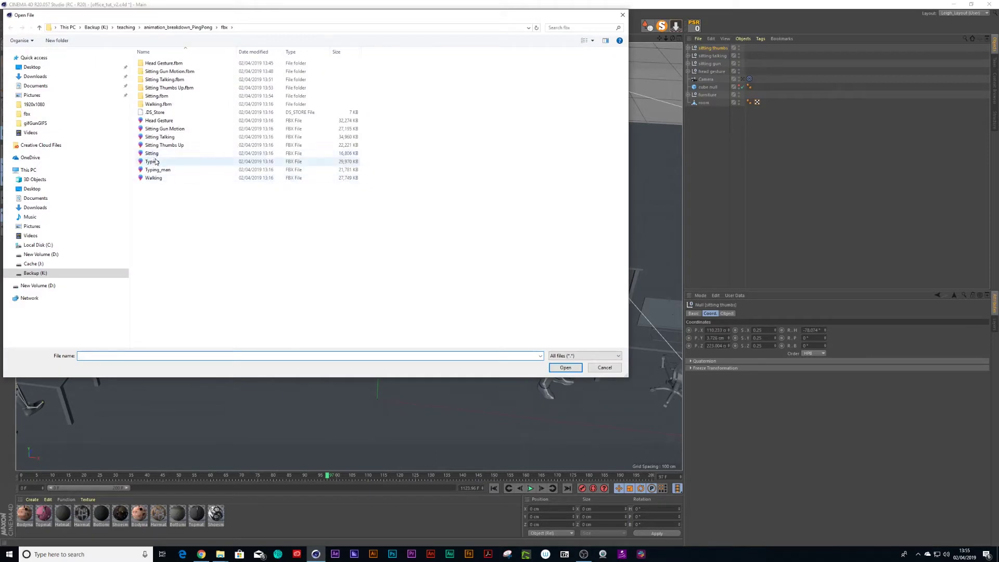
double_click(157, 172)
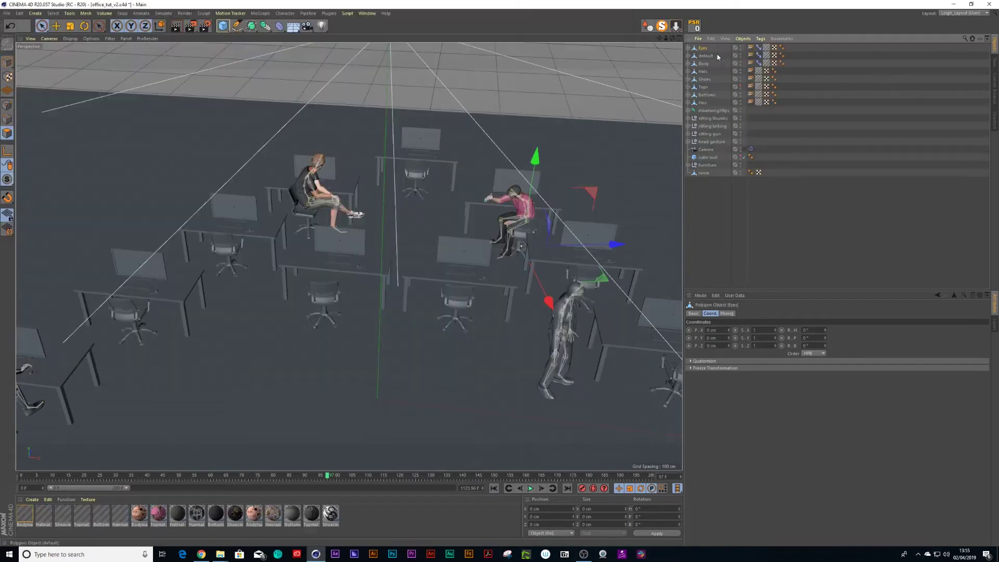
Group the woman's nine objects, Eyes through mixamorig:Hips, under a null named typing
left_click(708, 110)
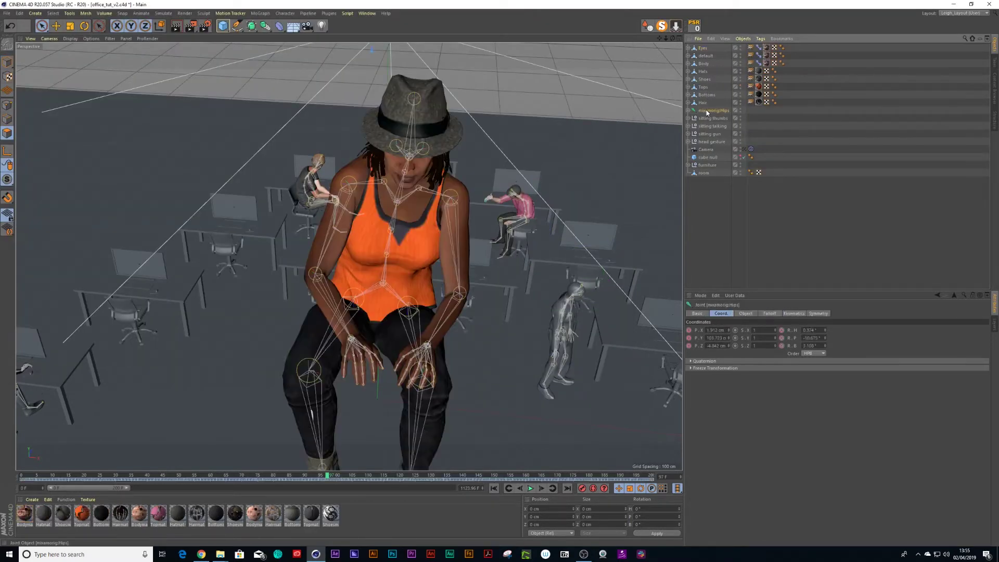
left_click(703, 48, "shift")
key("alt+g")
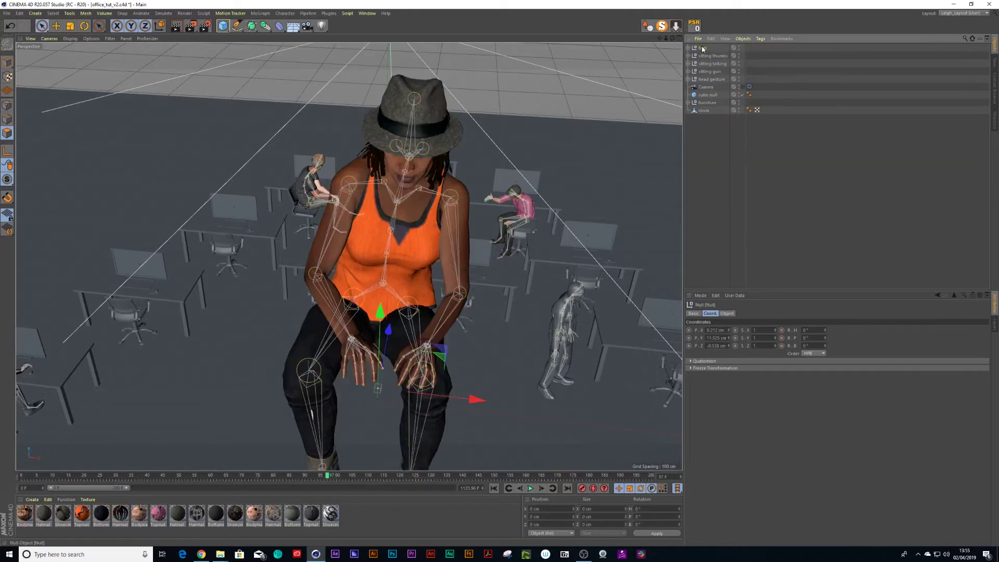
double_click(703, 48)
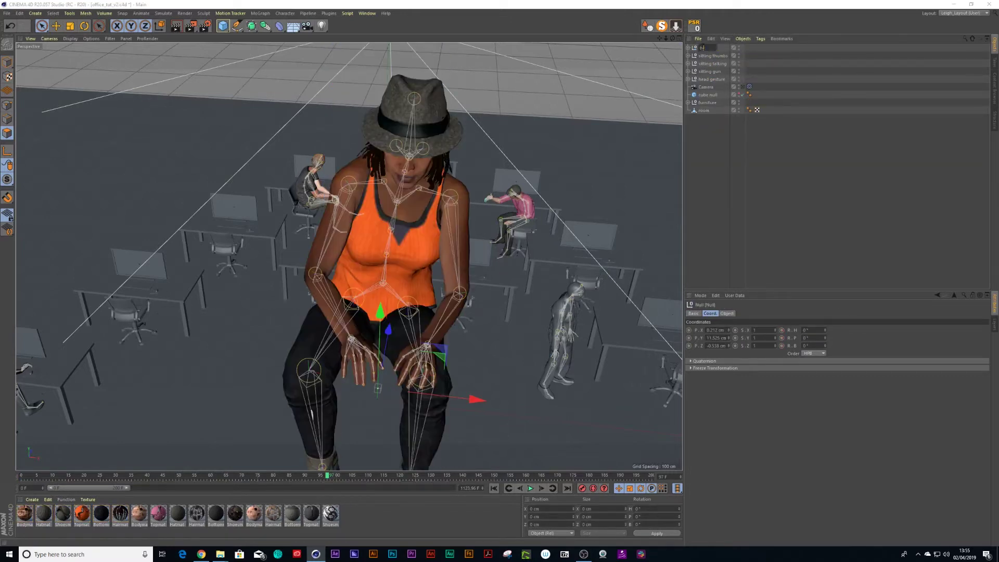
type("typing")
key("Return")
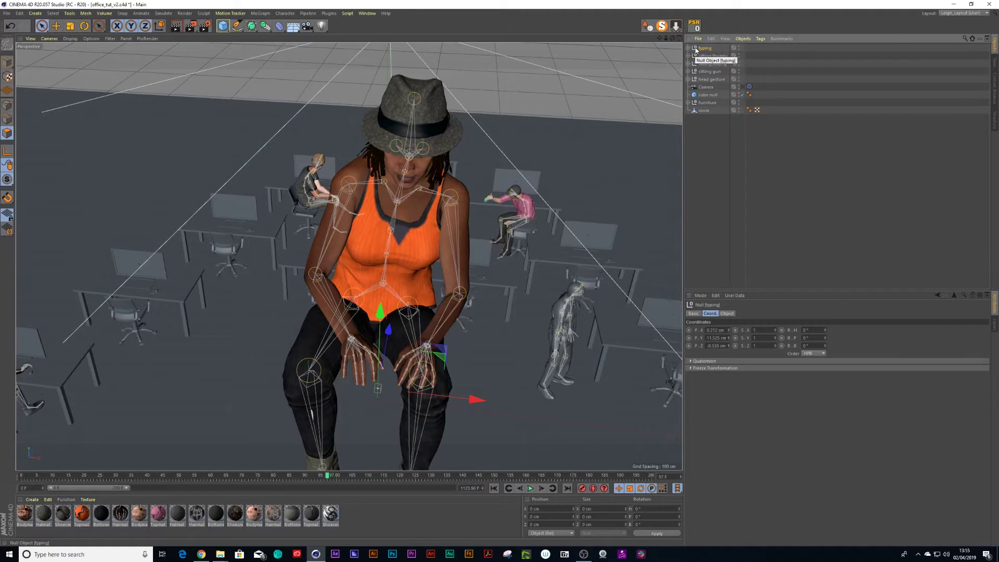
double_click(703, 48)
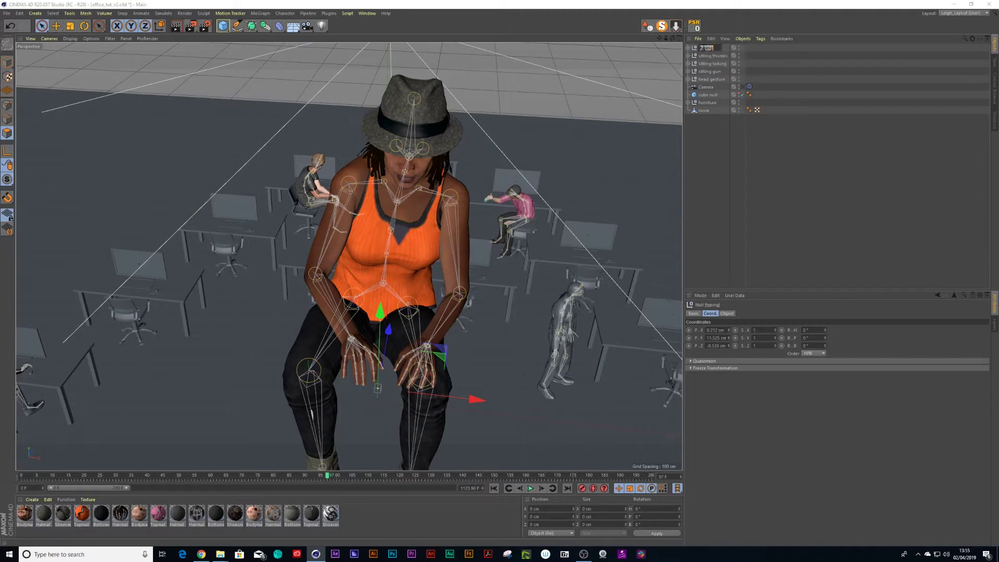
Add a motion clip with source name typing to the character's mixamorig:Hips joint
left_click(688, 48)
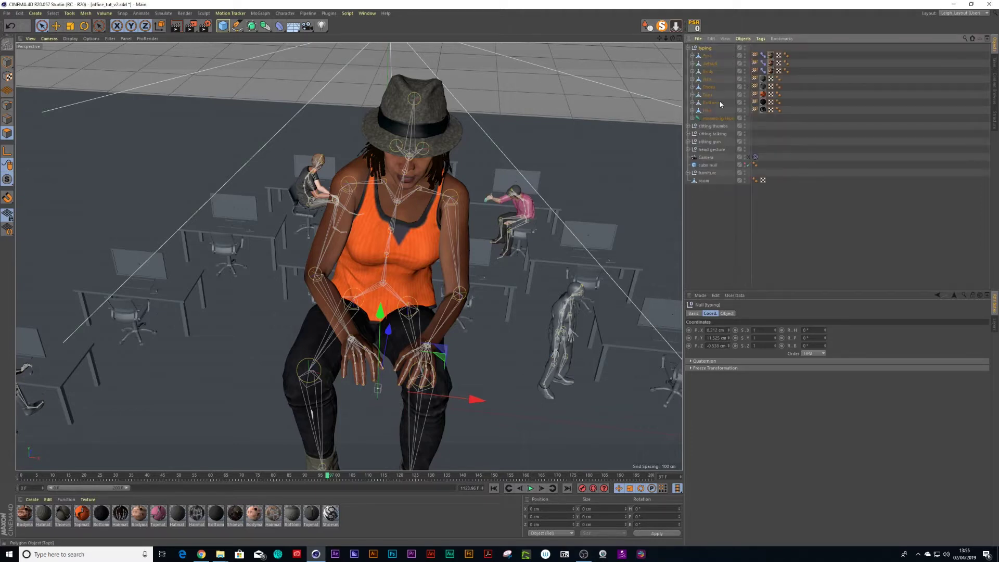
left_click(717, 119)
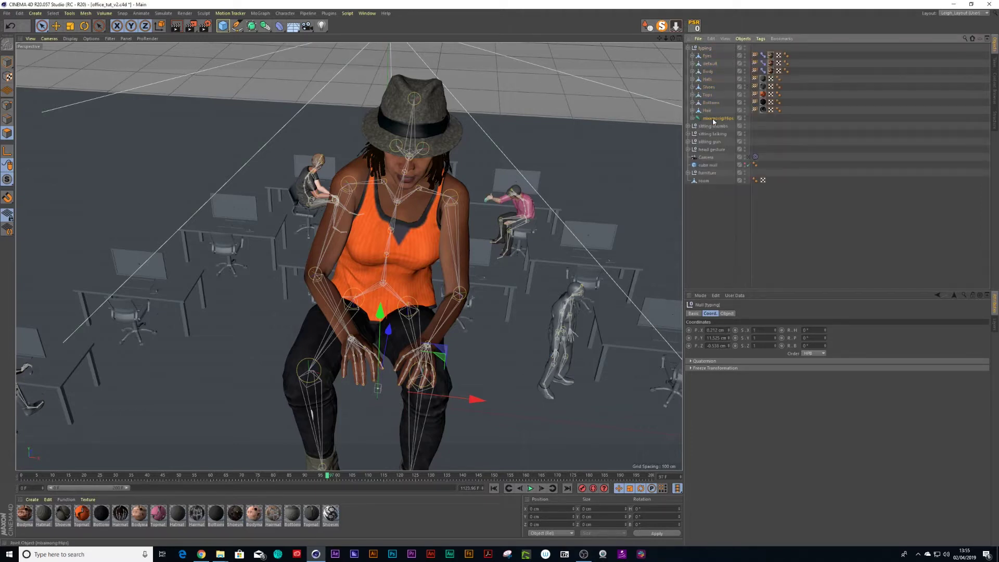
left_click(141, 13)
left_click(158, 193)
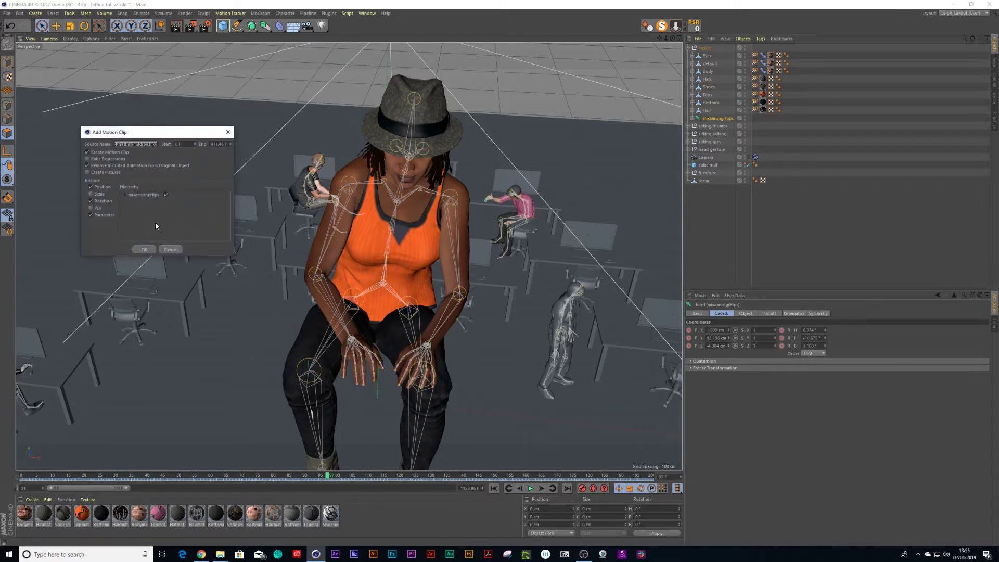
type("typing")
left_click(154, 249)
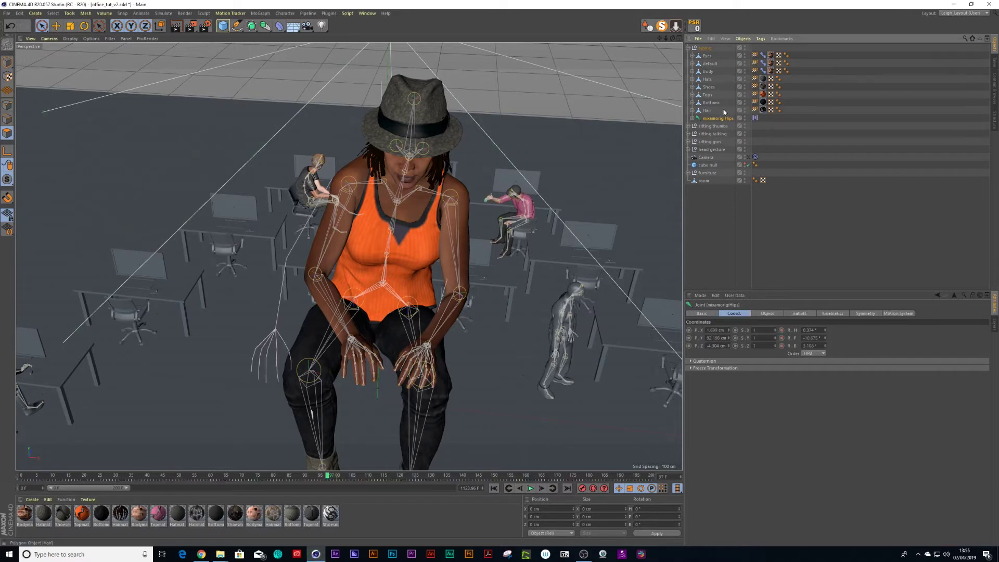
In the Motion Mode timeline, name the layer typing and set the clip to 100 loops
key("shift+F3")
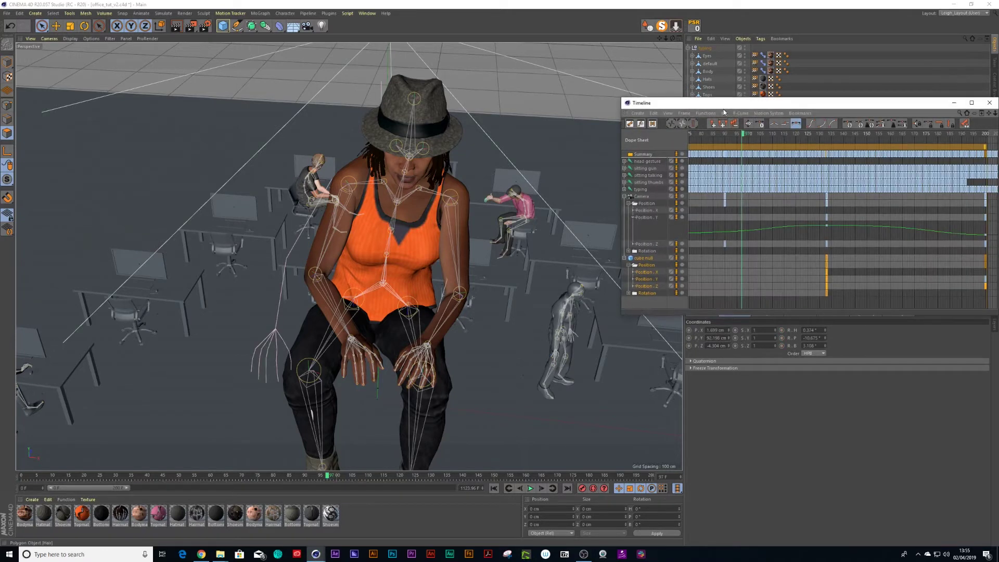
left_click(654, 127)
left_click_drag(693, 104, 509, 104)
left_click(558, 156)
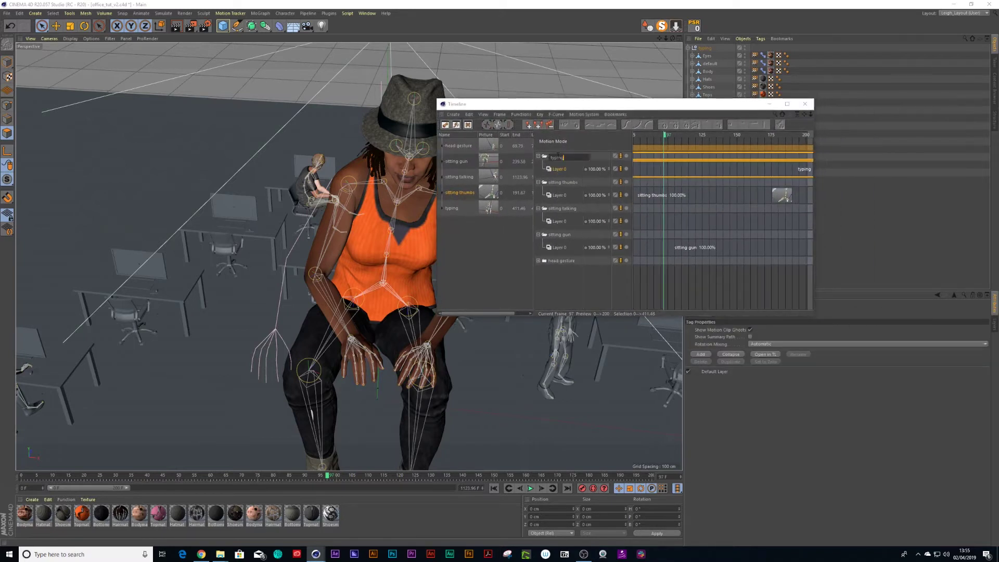
key("Return")
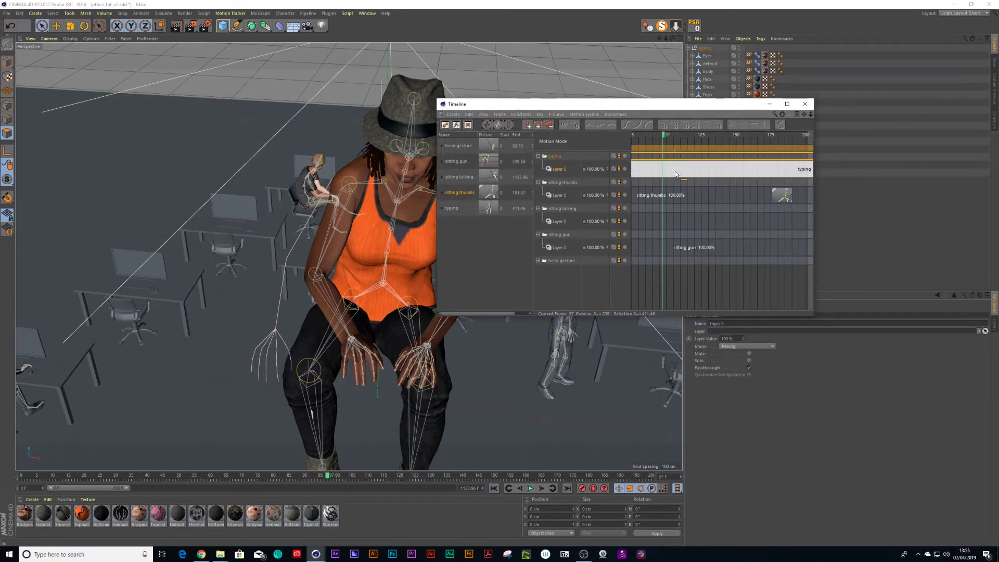
left_click(677, 155)
left_click_drag(670, 104, 451, 109)
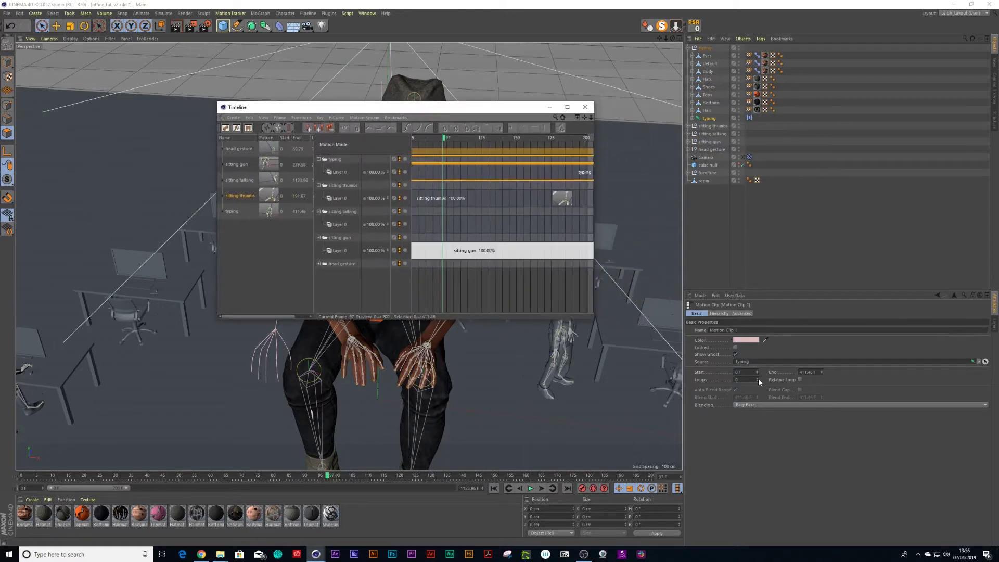
left_click(736, 380)
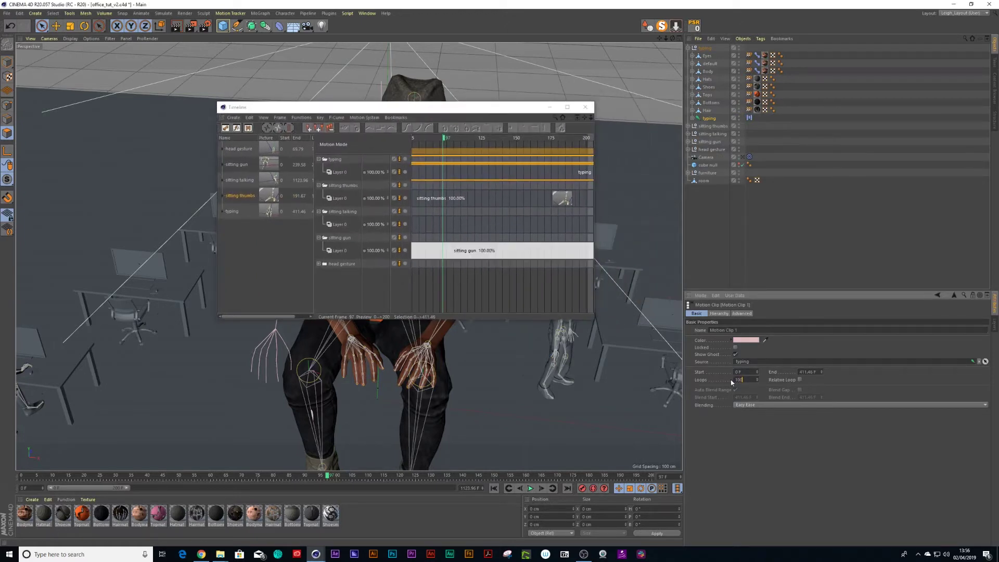
left_click(587, 107)
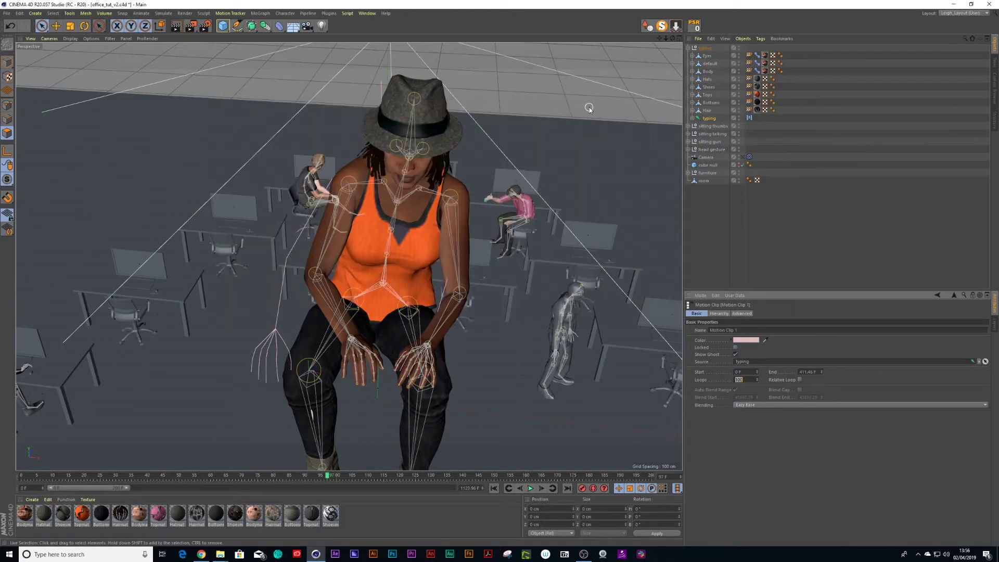
In the four-view layout, scale the typing group to 0.35 on X and Y and 0.5 on Z
middle_click(483, 256)
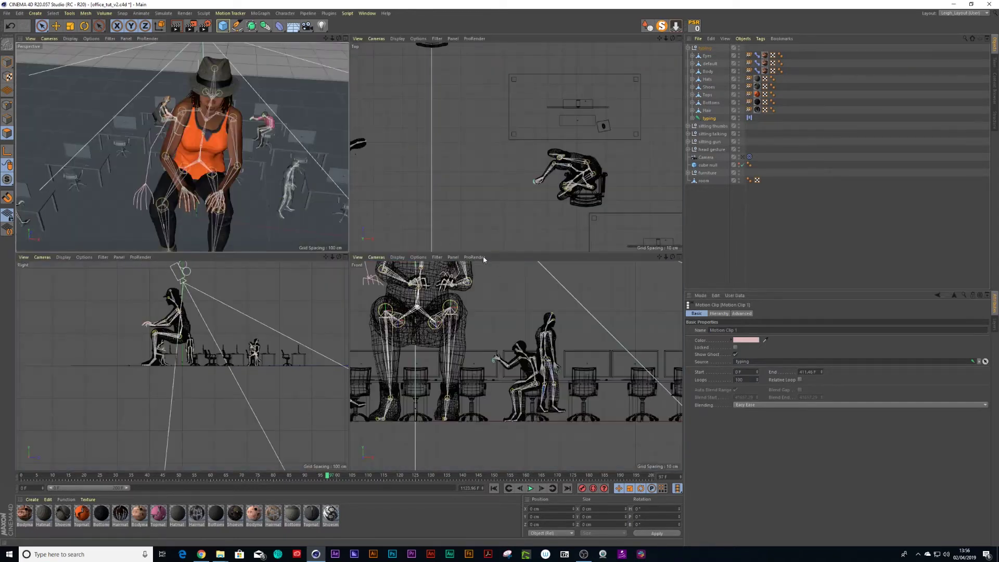
scroll(601, 274, "down", 5)
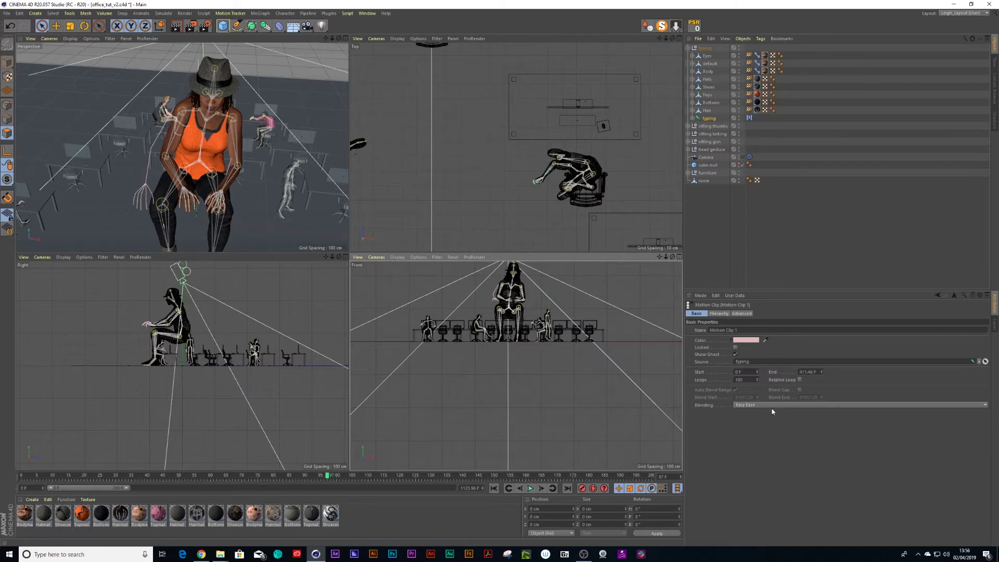
left_click(705, 49)
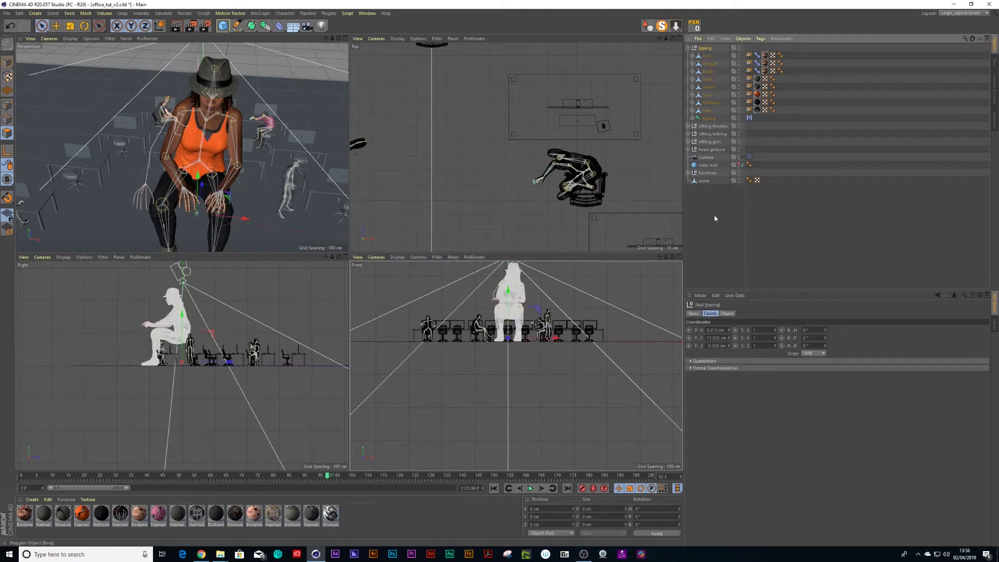
left_click(763, 330)
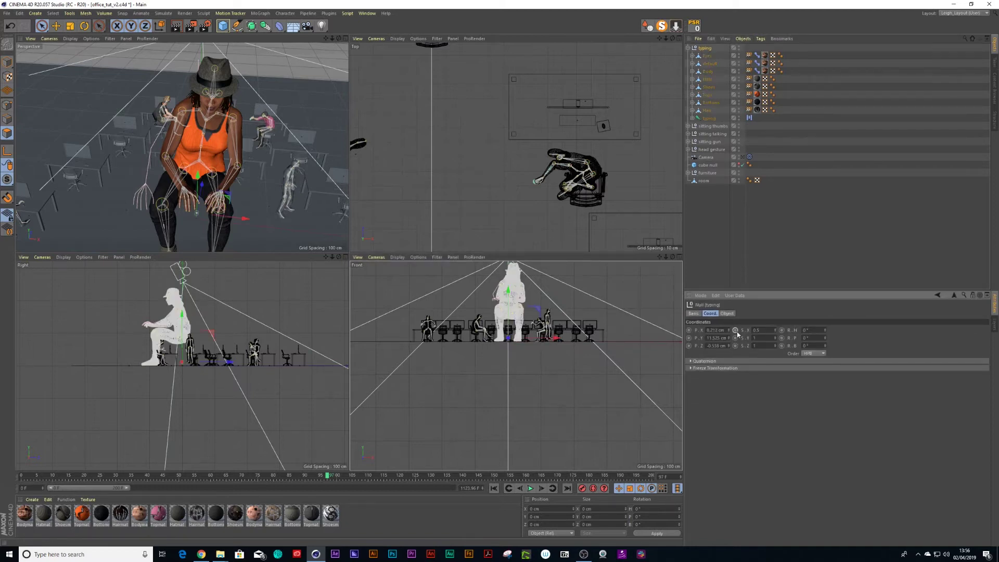
type("0.5")
key("Return")
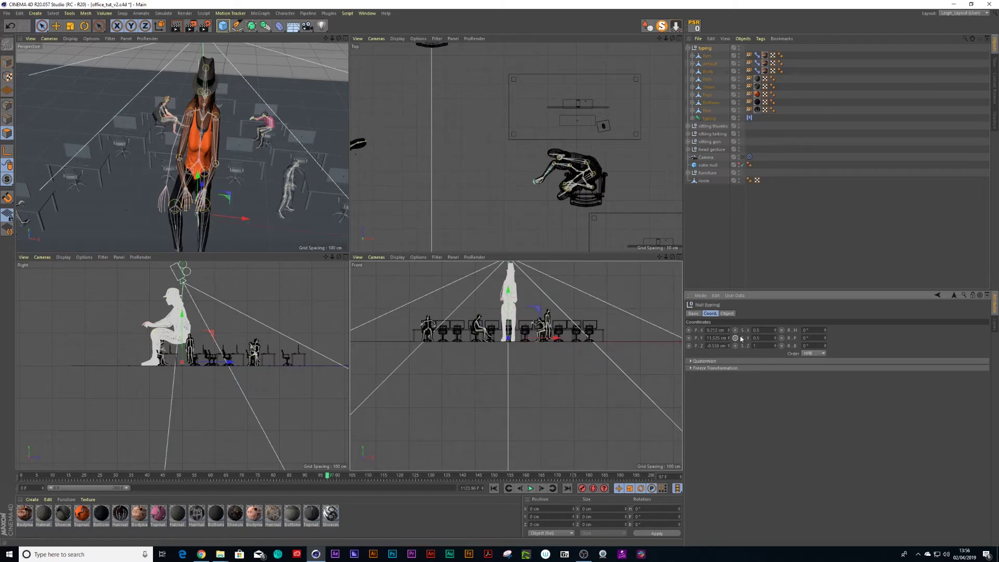
key("Return")
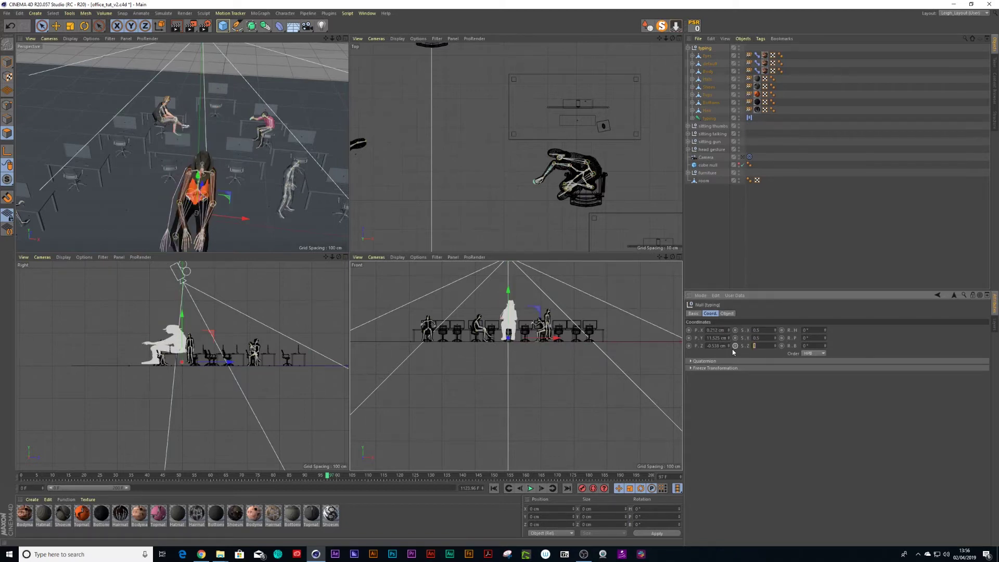
key("Return")
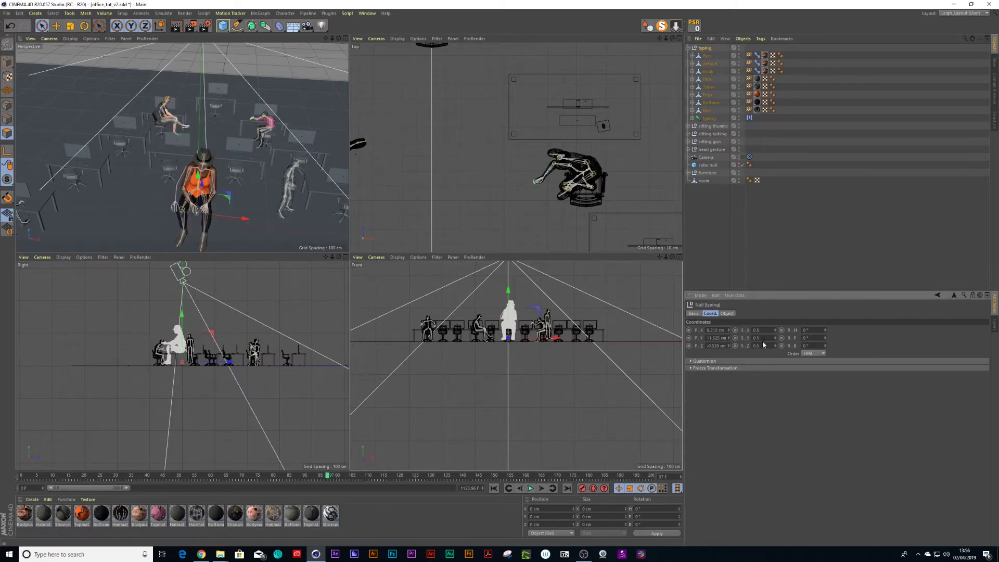
type(".35")
key("Return")
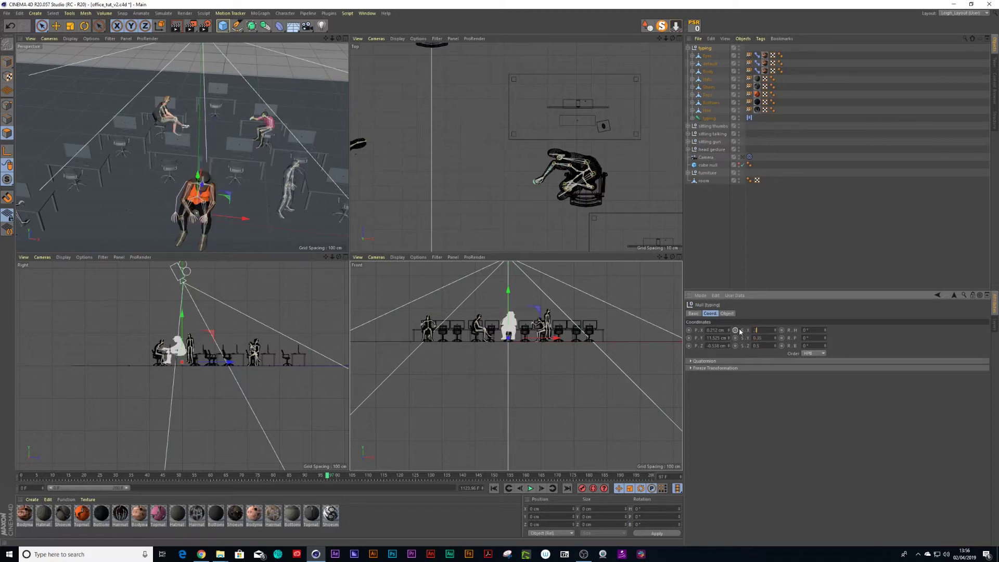
type("0.35")
key("Return")
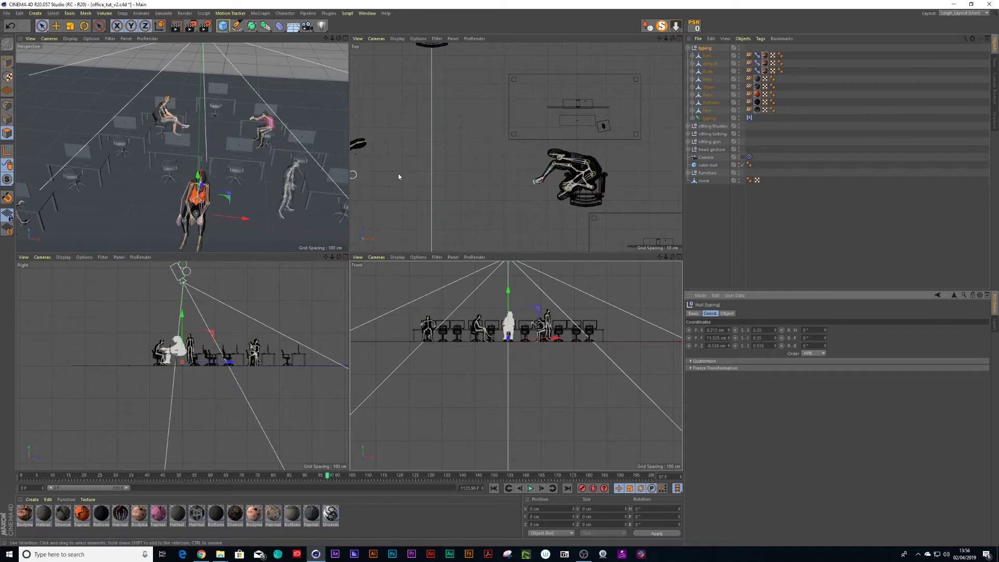
Move the typing character to the back desk and turn it about 175° to face the computer
scroll(566, 130, "down", 8)
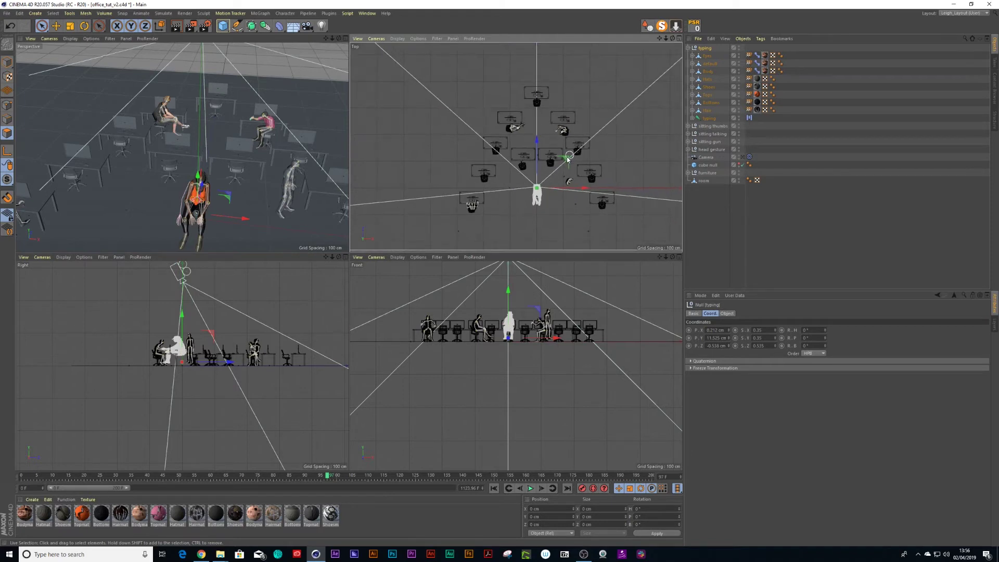
left_click_drag(537, 188, 539, 94)
scroll(539, 93, "up", 1)
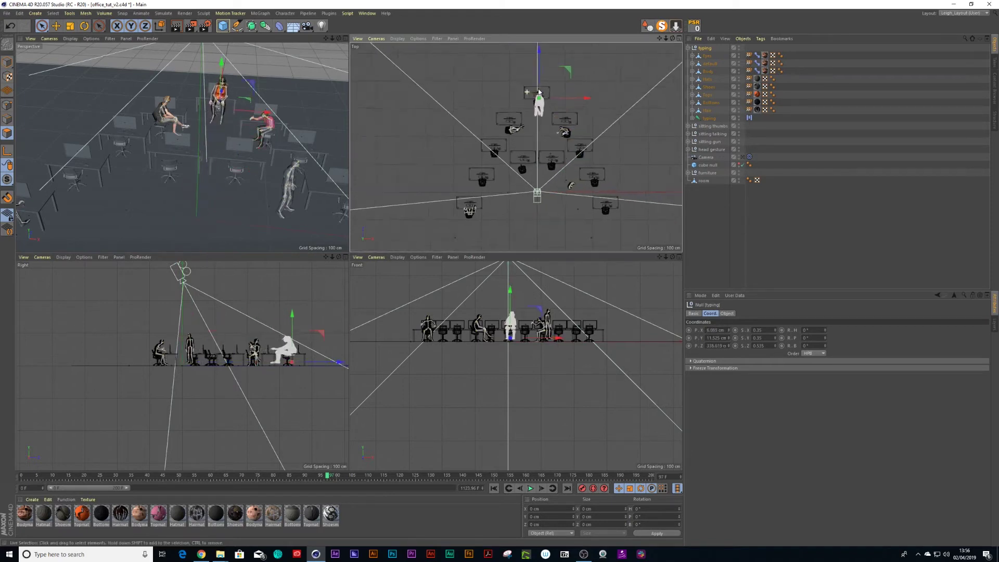
scroll(539, 93, "up", 3)
key("r")
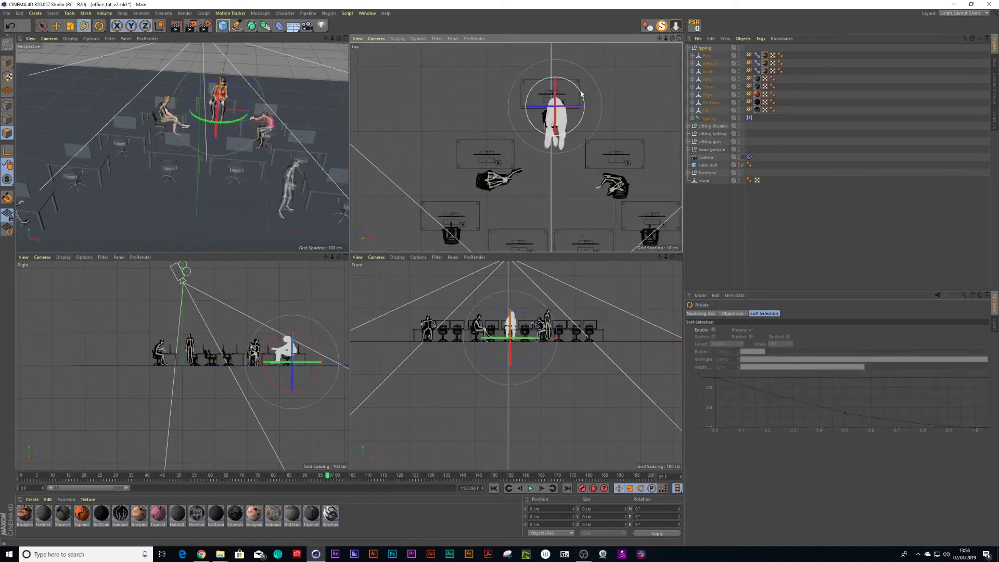
left_click_drag(581, 94, 526, 152)
key("space")
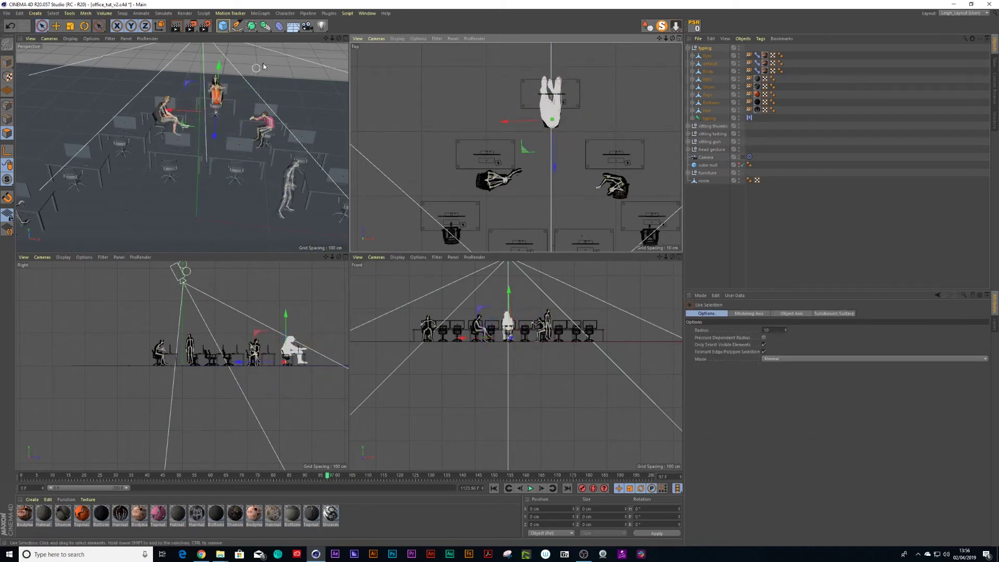
Maximise the Perspective view and centre it on the back desk
left_click(346, 38)
scroll(455, 147, "up", 6)
scroll(454, 147, "up", 1)
middle_click_drag(390, 202, 318, 295, "alt")
Set the typing character's depth scale to 0.35 and lower it toward its chair
scroll(489, 195, "up", 3)
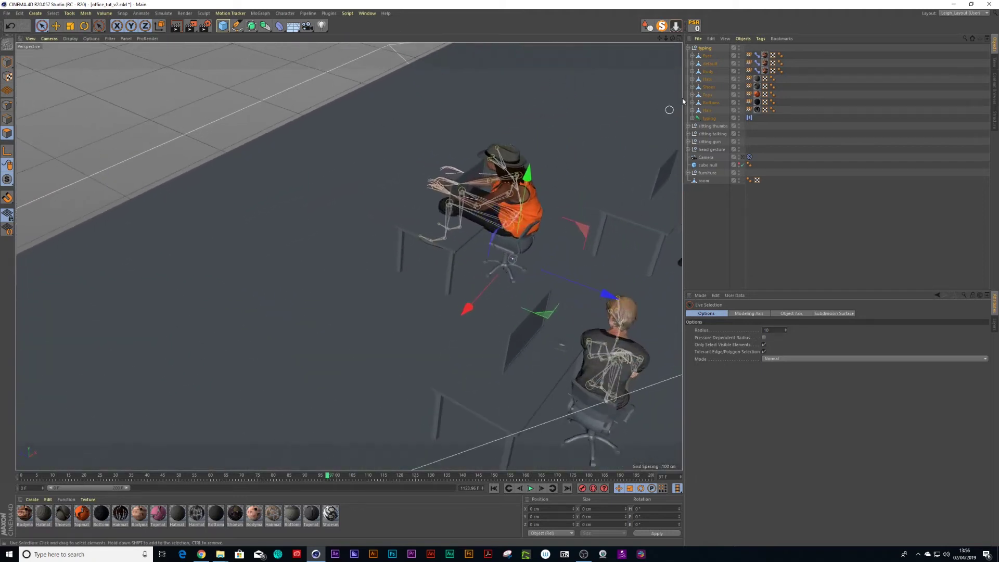
left_click(705, 48)
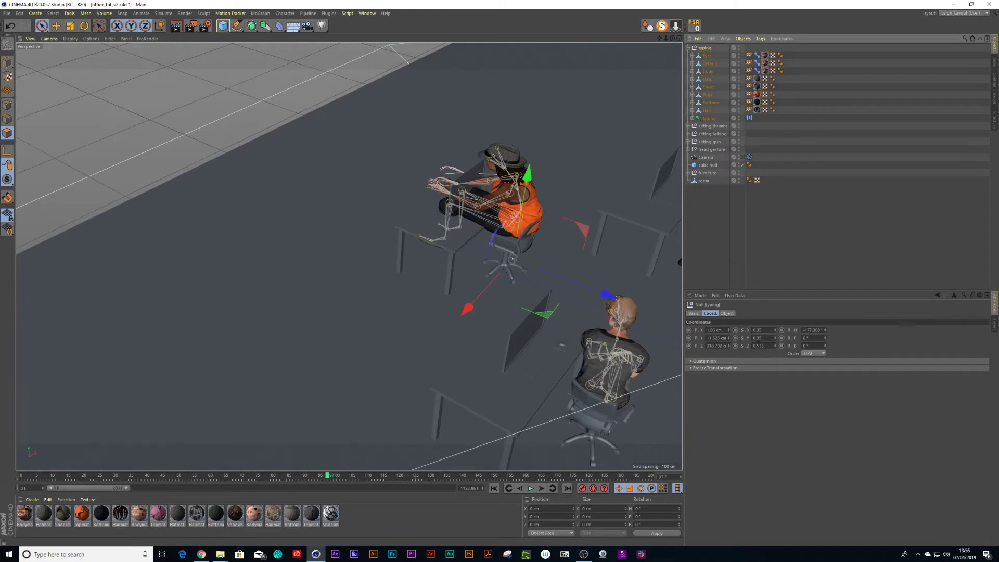
double_click(757, 345)
key("Return")
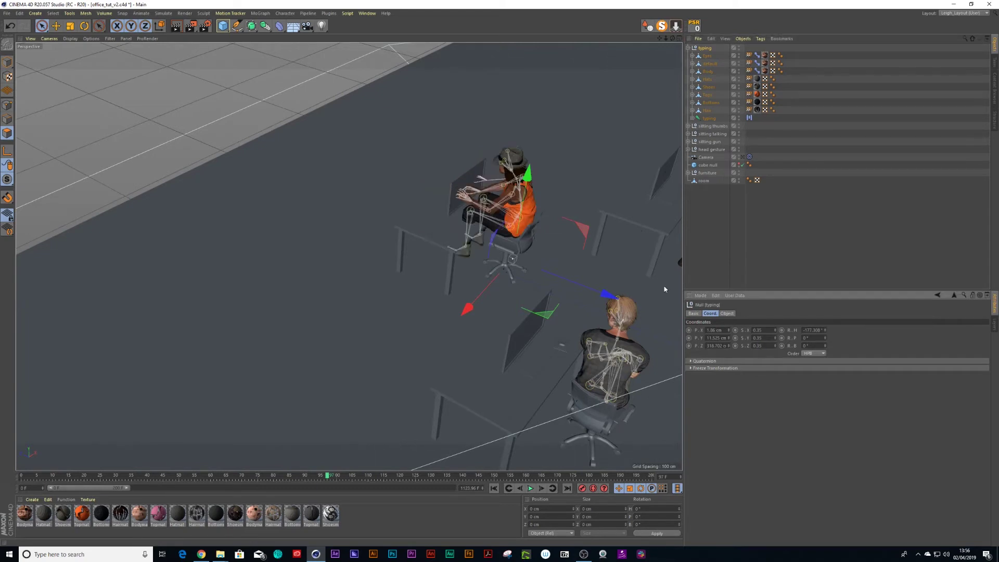
scroll(499, 195, "up", 2)
left_click_drag(533, 188, 550, 232)
scroll(513, 228, "up", 2)
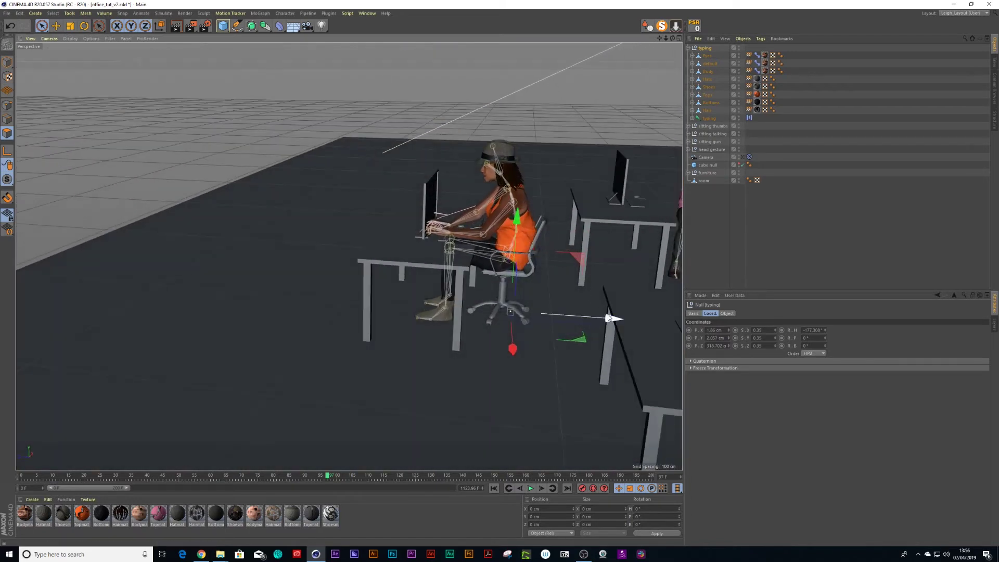
scroll(548, 230, "up", 3)
scroll(548, 230, "down", 2)
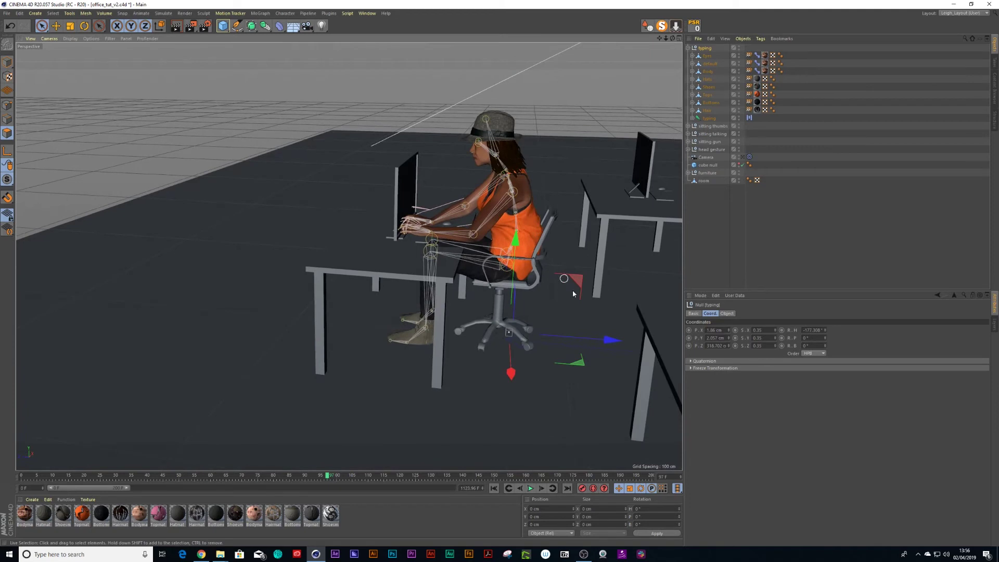
Scale the character to 0.3 on X, Y and Z and raise it onto the chair seat
left_click(760, 330)
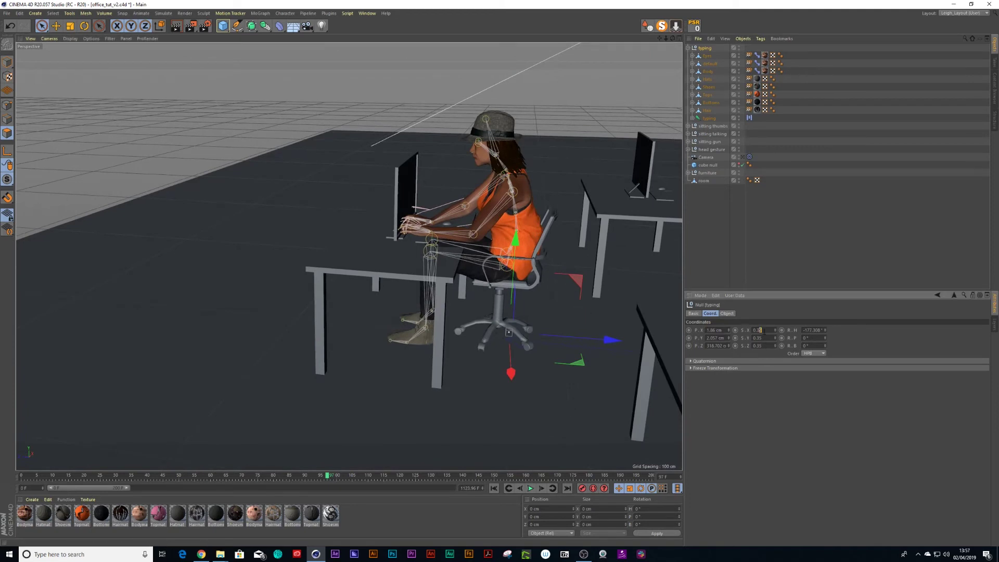
key("Return")
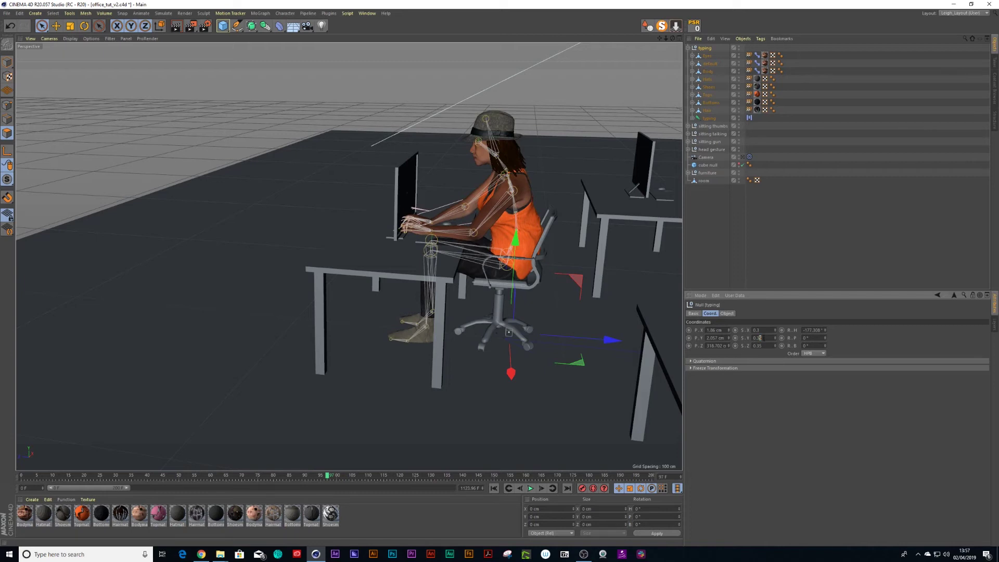
left_click(760, 338)
type("0.3")
key("Return")
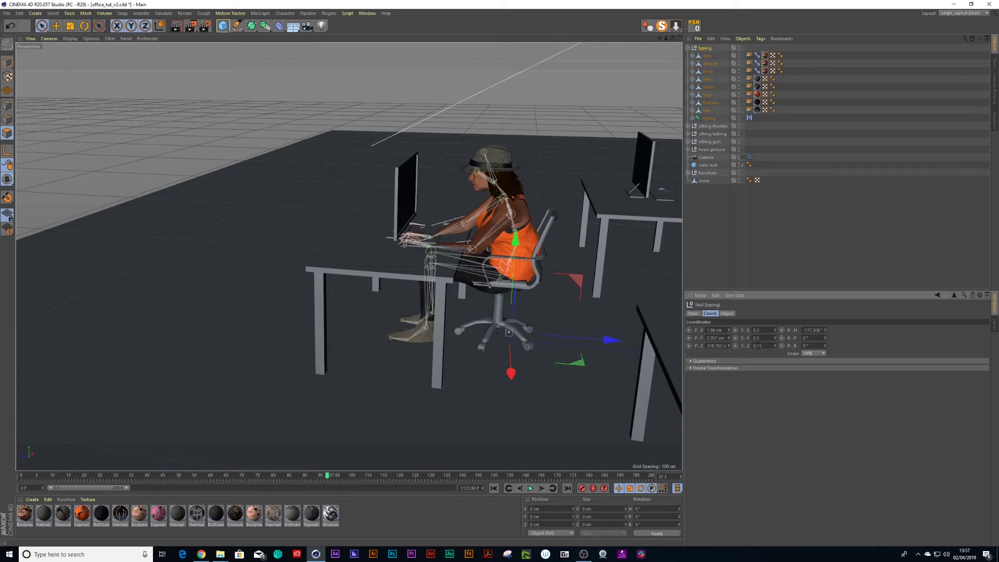
key("Return")
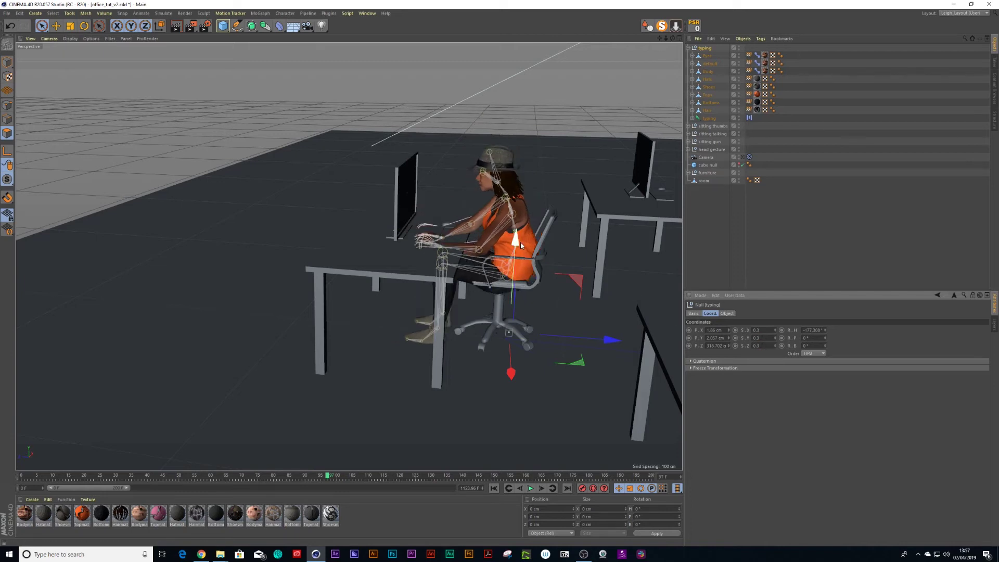
left_click_drag(517, 242, 616, 341)
scroll(538, 264, "down", 4)
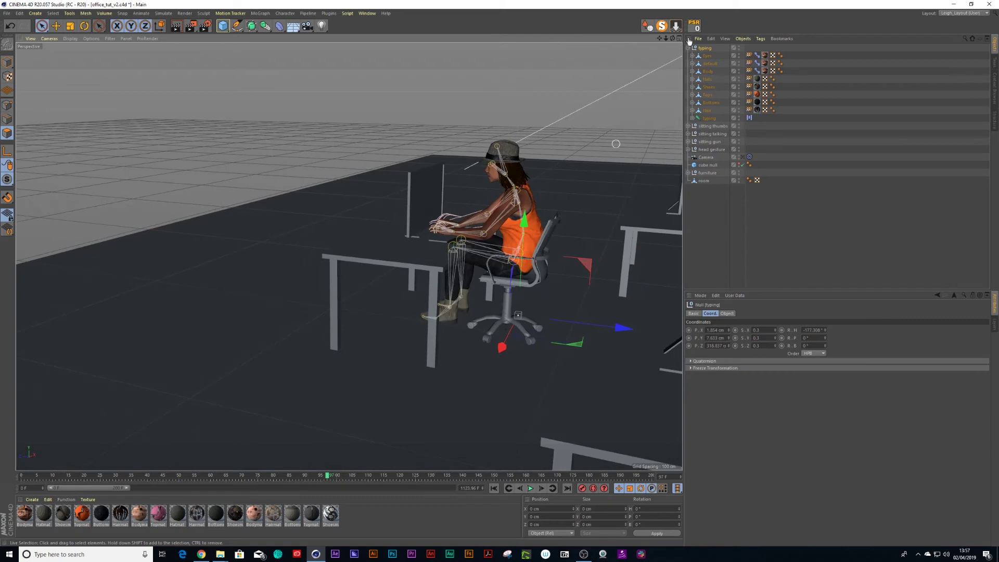
Delete the texture tags on Eyes, default, Body, Hats, Shoes, Tops, Bottoms and Hair, then all 17 materials
left_click(773, 54)
key("Delete")
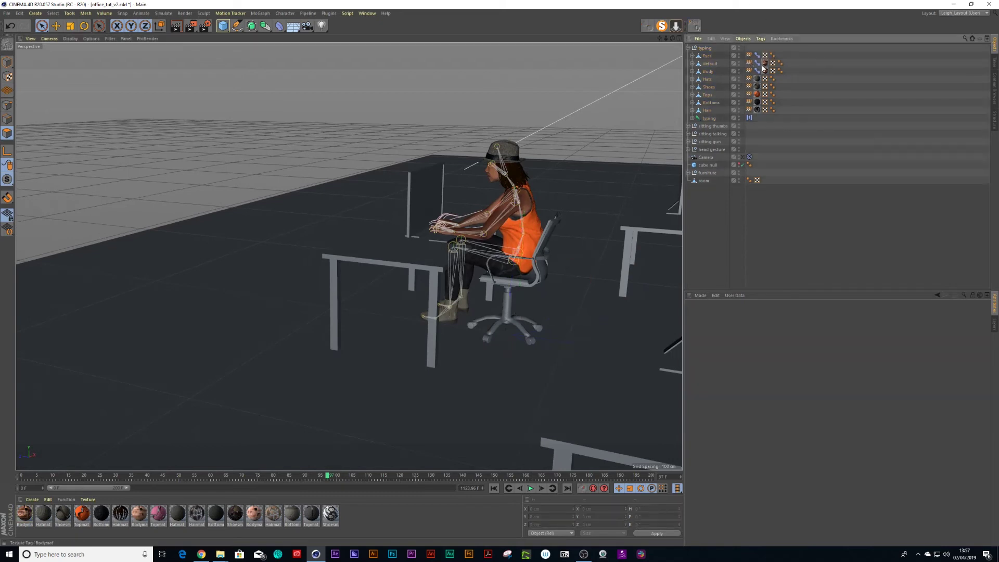
left_click(764, 66)
key("Delete")
left_click(764, 72)
key("Delete")
left_click(759, 80)
key("Delete")
left_click(757, 88)
key("Delete")
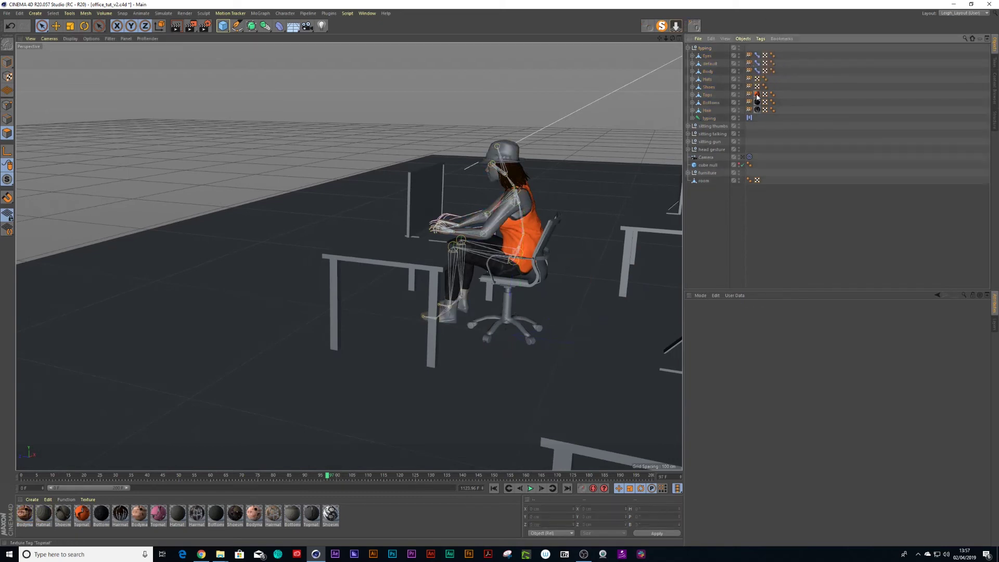
left_click(757, 95)
key("Delete")
left_click(758, 102)
key("Delete")
left_click(757, 109)
key("Delete")
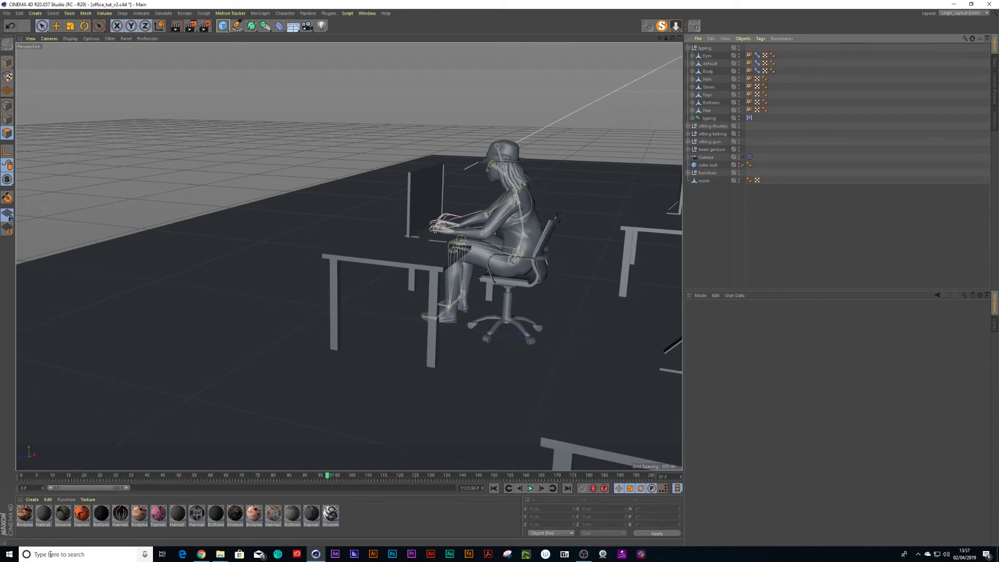
left_click_drag(338, 518, 29, 516)
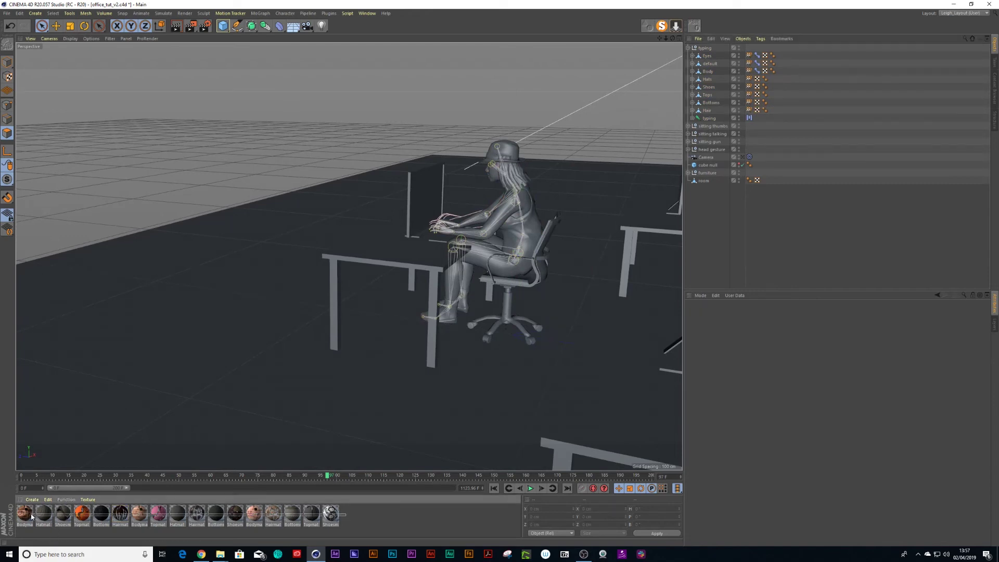
key("Delete")
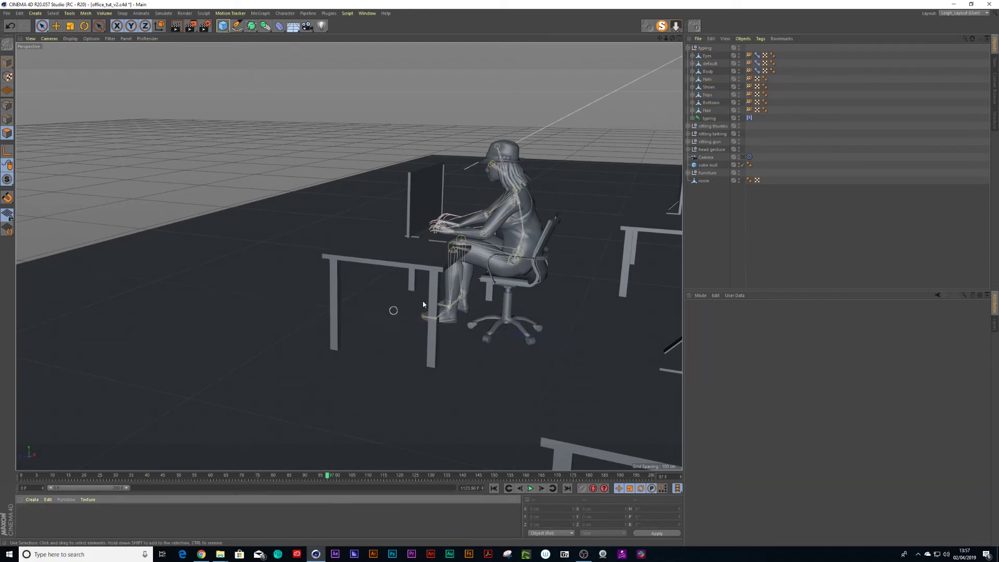
Scale the typing null to 0.25 on X, Y and Z
left_click(705, 49)
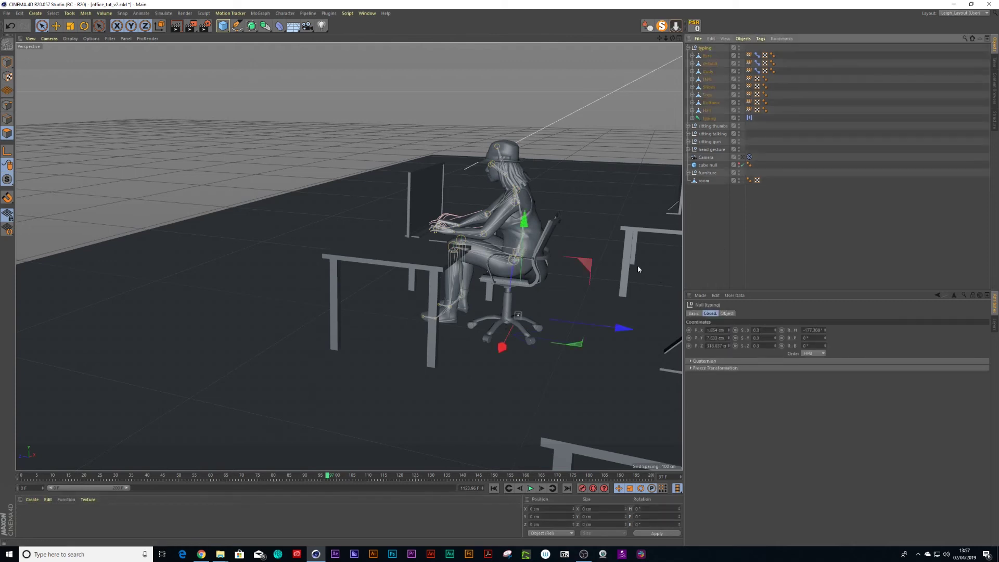
left_click(758, 330)
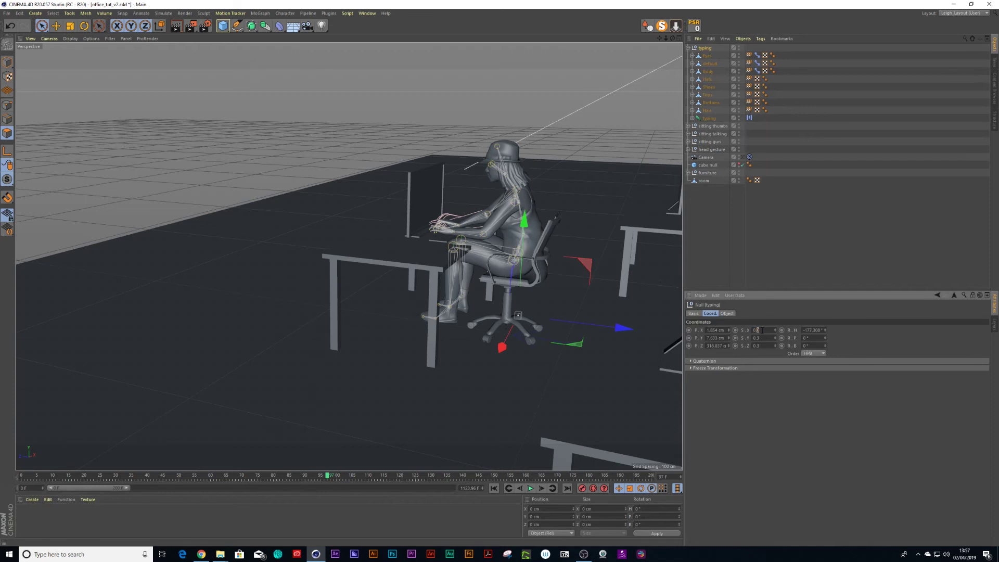
type("0.25")
key("Return")
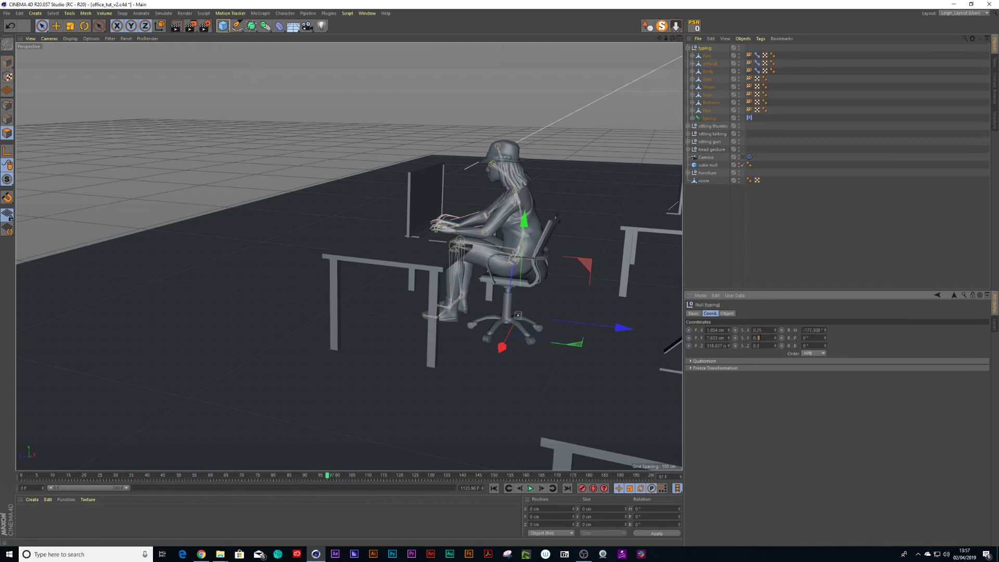
left_click(758, 338)
type("0.2")
key("Return")
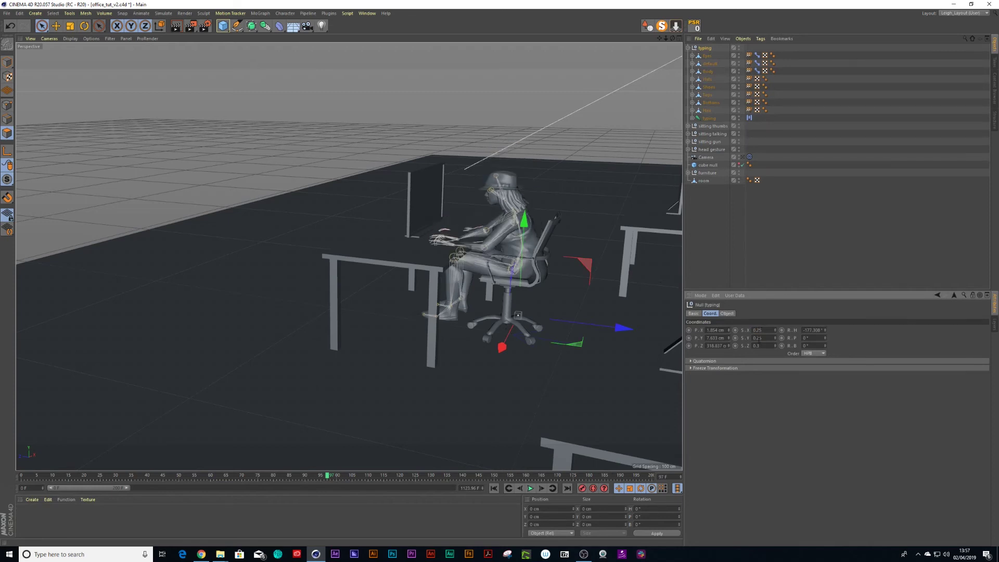
left_click(760, 346)
type("0.25")
key("Return")
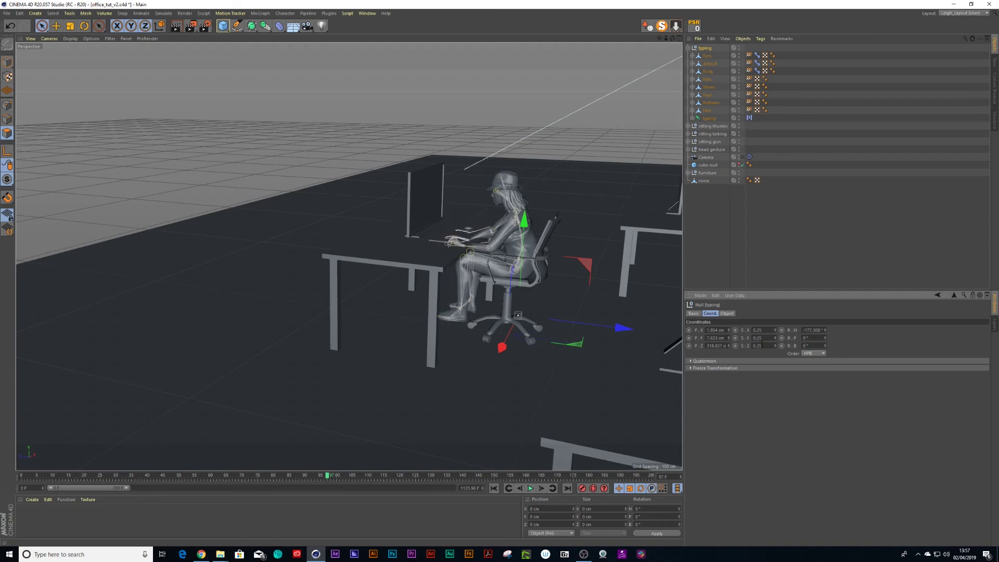
Nudge the character along Z and raise it to sit on the chair
left_click_drag(630, 332, 633, 332)
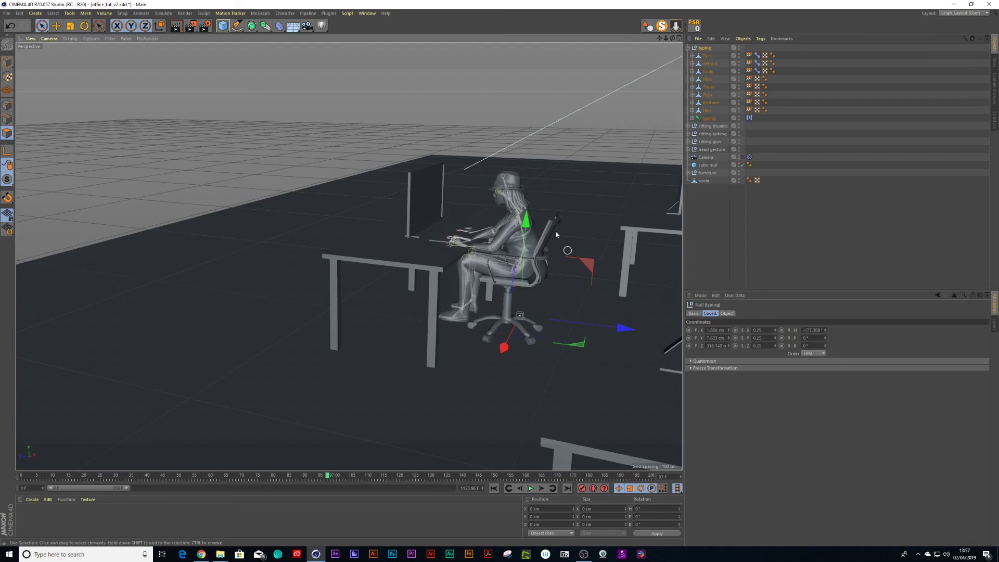
left_click_drag(526, 224, 487, 234)
scroll(531, 232, "down", 2)
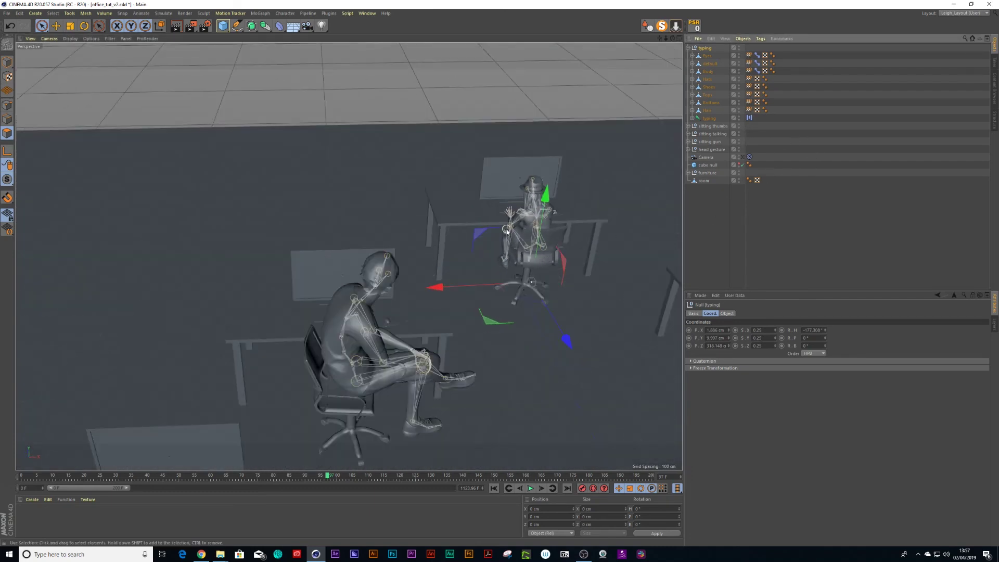
Pan to the scene camera and view the office through it
scroll(477, 255, "down", 5)
middle_click_drag(493, 279, 350, 274, "alt")
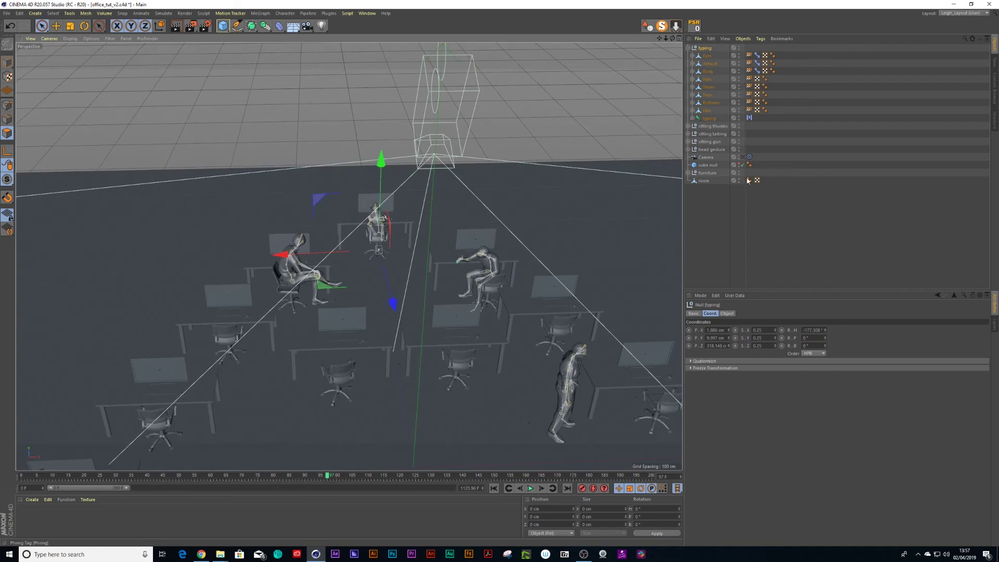
left_click(743, 158)
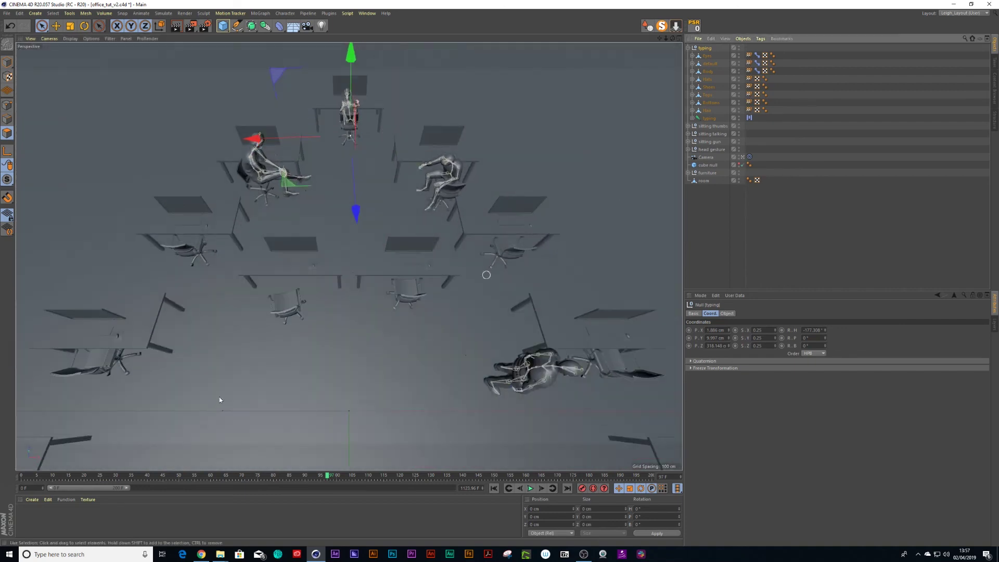
Rewind to frame 0, set the last frame to 200 and play the animation
left_click_drag(63, 479, 1, 477)
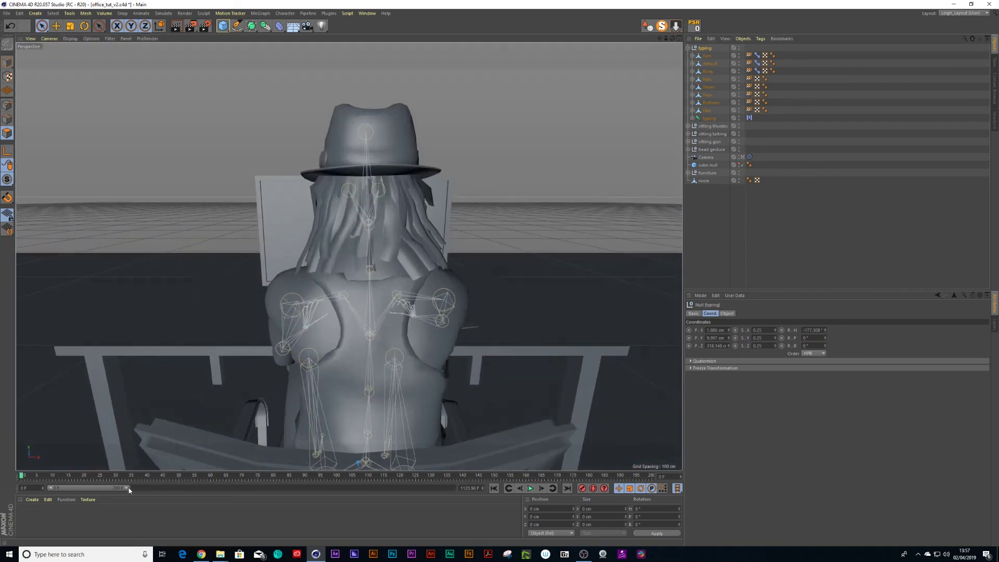
left_click_drag(127, 487, 454, 488)
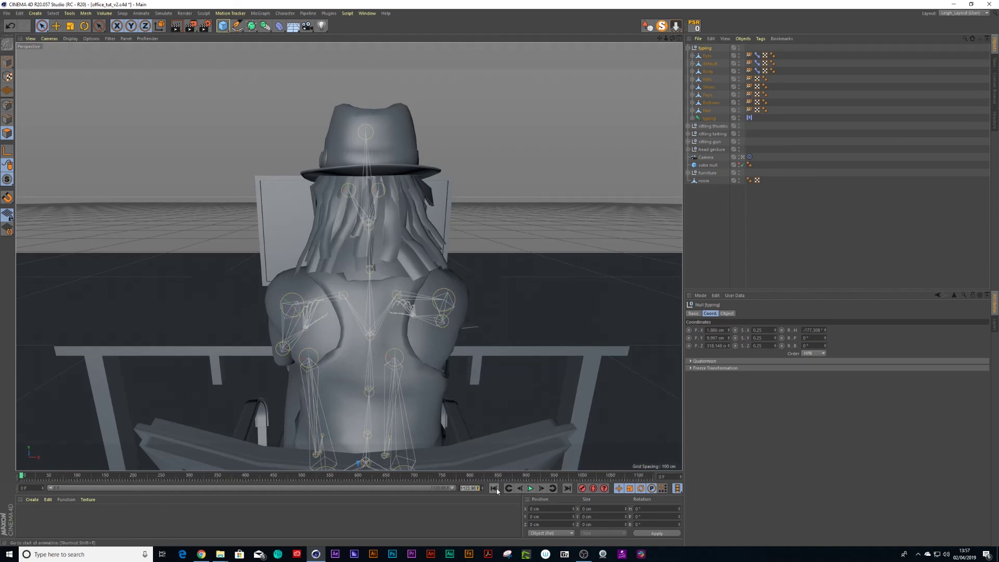
type("00")
key("Return")
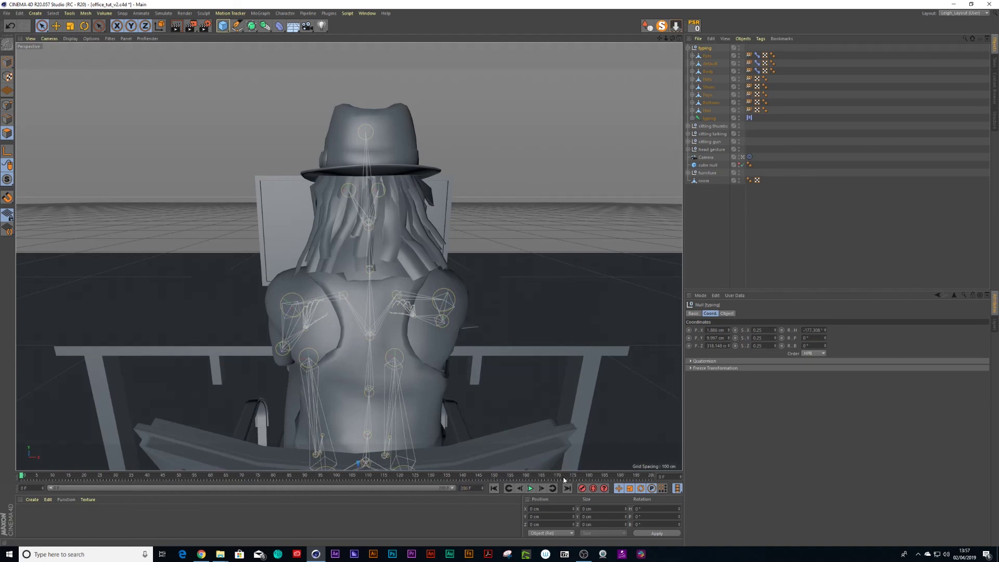
left_click(527, 490)
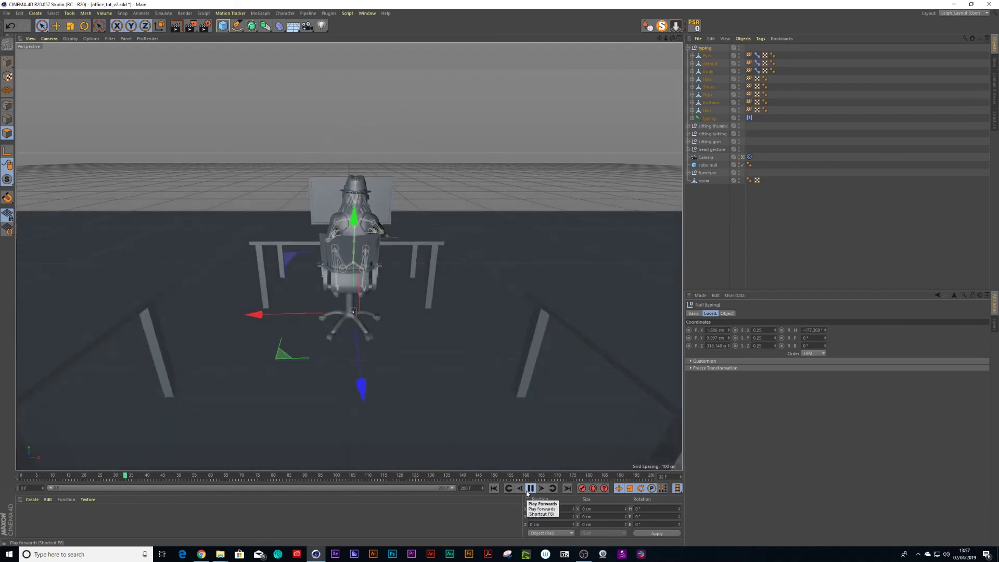